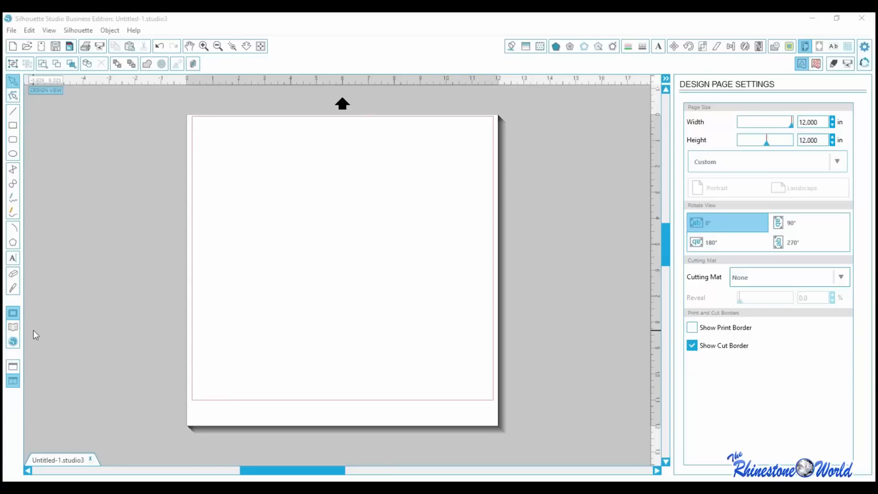
Add the text FUTURE in the Impact font to the upper middle of the page.
{"action": "left_click", "coordinate": [15, 259]}
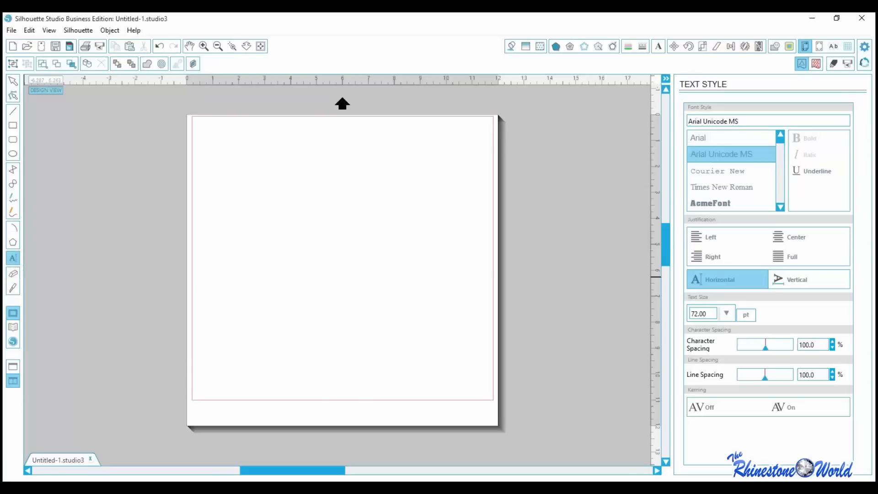
{"action": "left_click", "coordinate": [261, 237]}
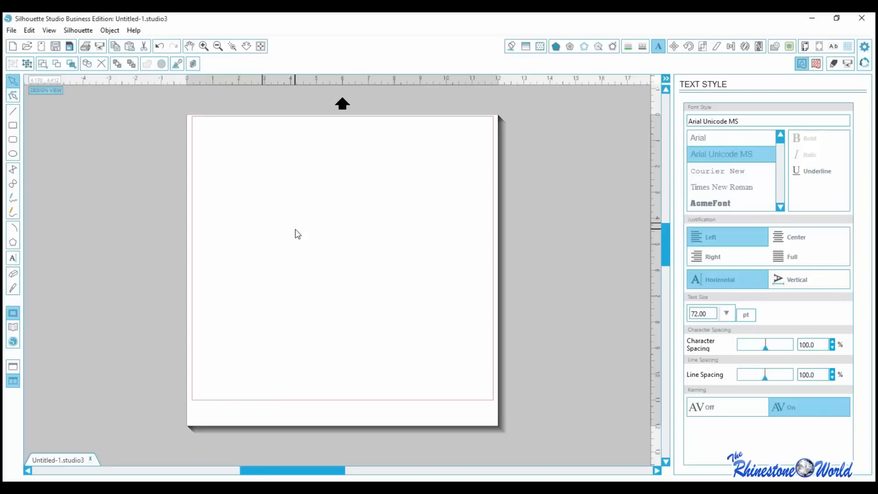
{"action": "scroll", "coordinate": [754, 153], "scroll_direction": "down", "scroll_amount": 2}
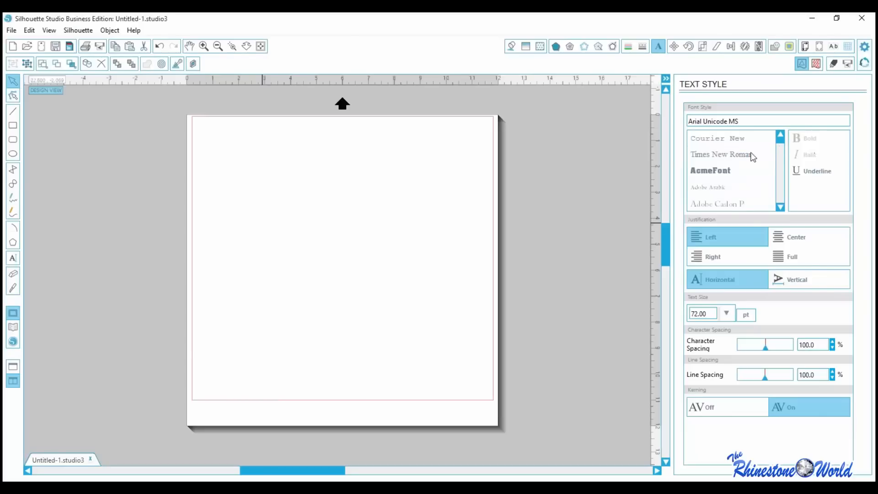
{"action": "scroll", "coordinate": [753, 157], "scroll_direction": "down", "scroll_amount": 8}
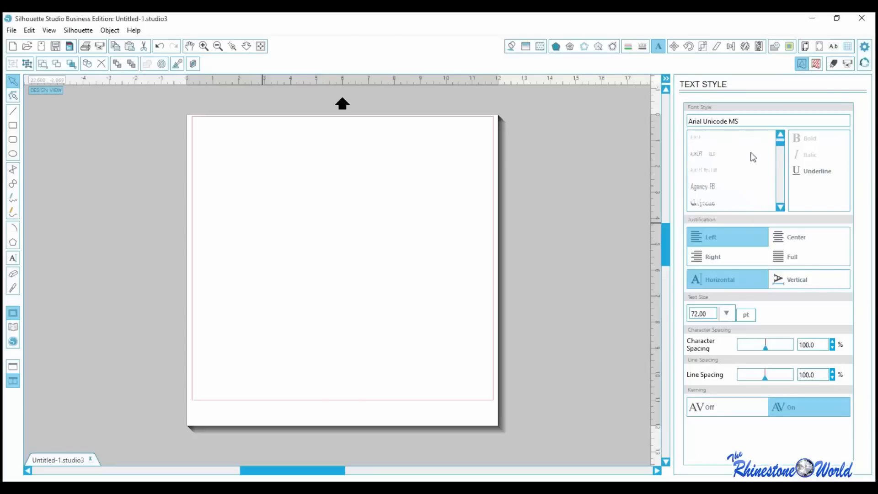
{"action": "scroll", "coordinate": [753, 157], "scroll_direction": "down", "scroll_amount": 5}
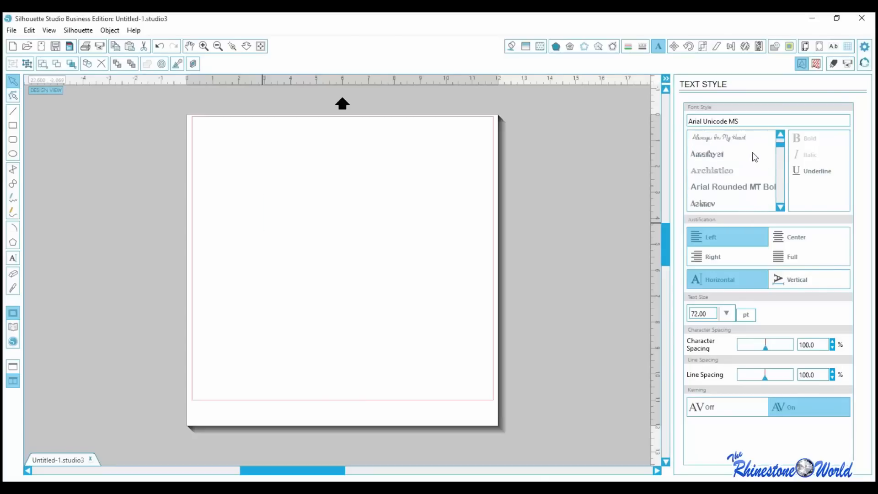
{"action": "scroll", "coordinate": [753, 158], "scroll_direction": "down", "scroll_amount": 2}
{"action": "scroll", "coordinate": [748, 167], "scroll_direction": "down", "scroll_amount": 7}
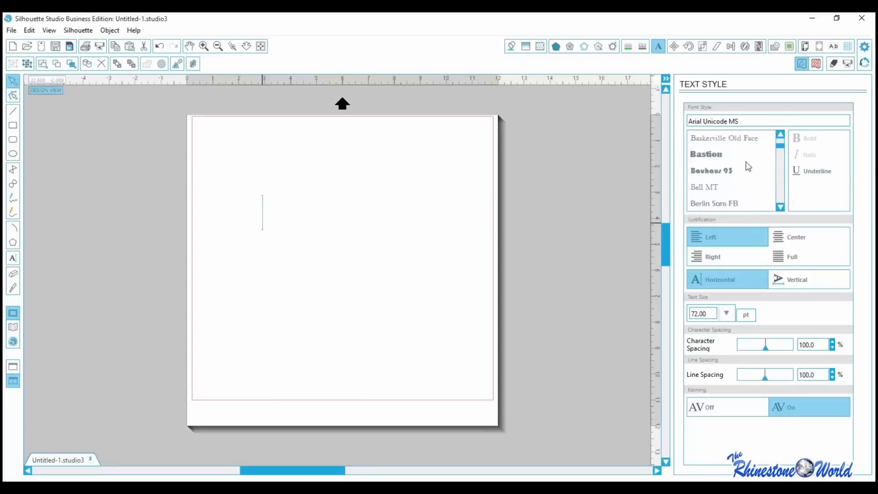
{"action": "scroll", "coordinate": [726, 176], "scroll_direction": "down", "scroll_amount": 8}
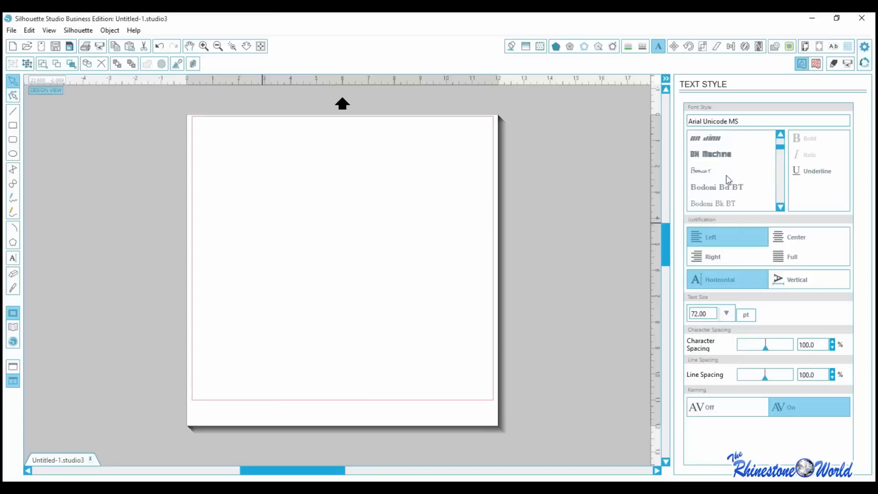
{"action": "scroll", "coordinate": [726, 175], "scroll_direction": "down", "scroll_amount": 6}
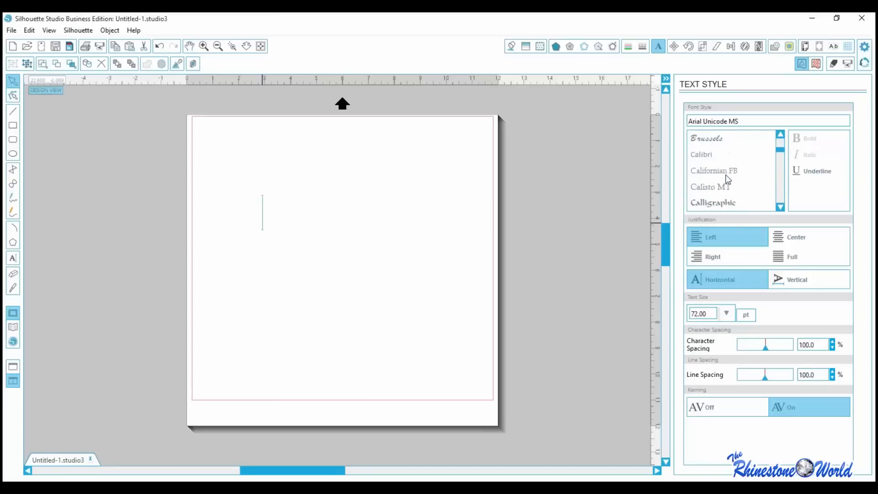
{"action": "scroll", "coordinate": [728, 178], "scroll_direction": "down", "scroll_amount": 6}
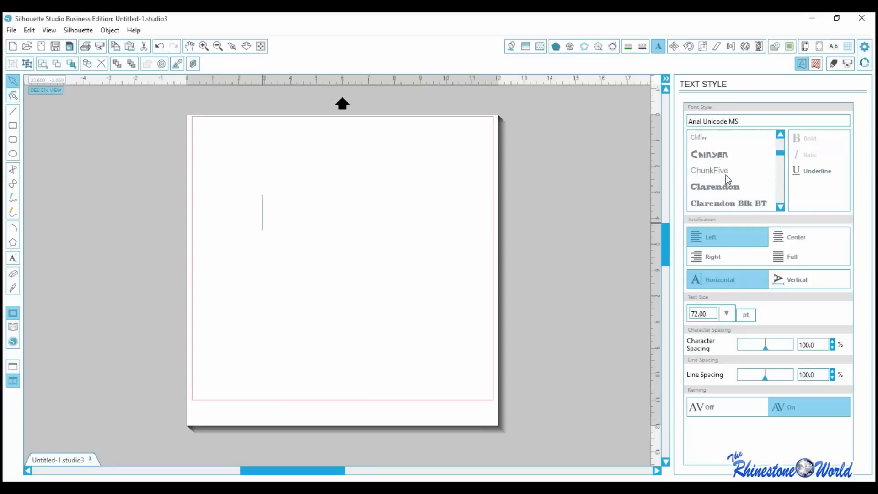
{"action": "scroll", "coordinate": [728, 178], "scroll_direction": "down", "scroll_amount": 6}
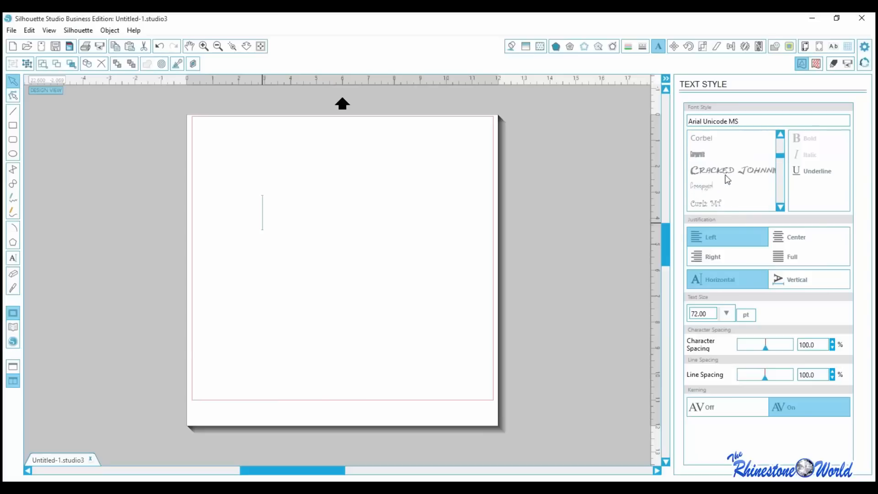
{"action": "scroll", "coordinate": [727, 179], "scroll_direction": "down", "scroll_amount": 6}
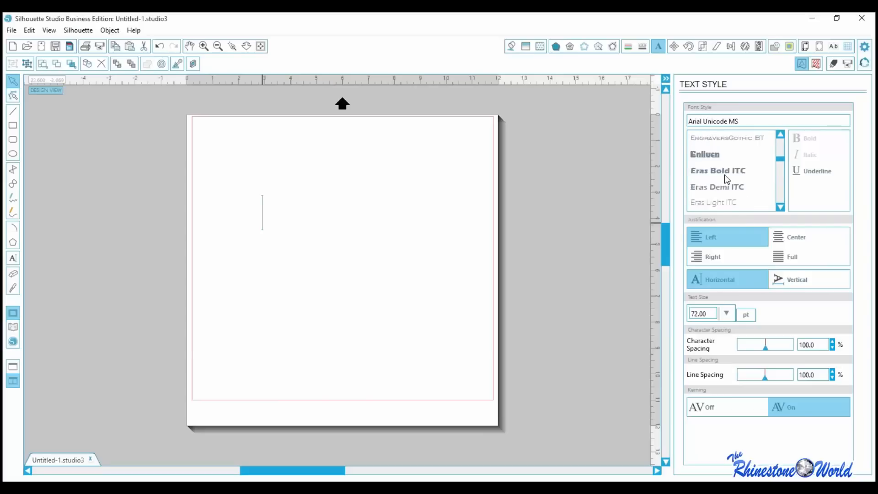
{"action": "scroll", "coordinate": [726, 179], "scroll_direction": "down", "scroll_amount": 6}
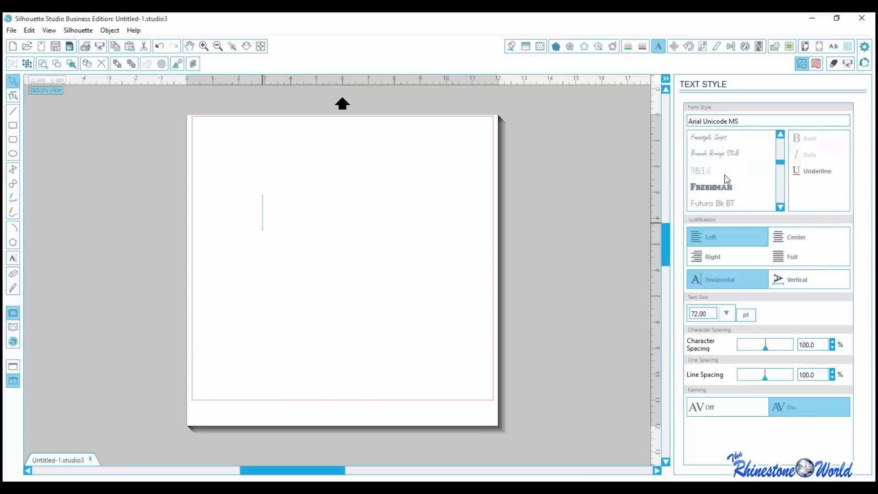
{"action": "scroll", "coordinate": [727, 178], "scroll_direction": "down", "scroll_amount": 6}
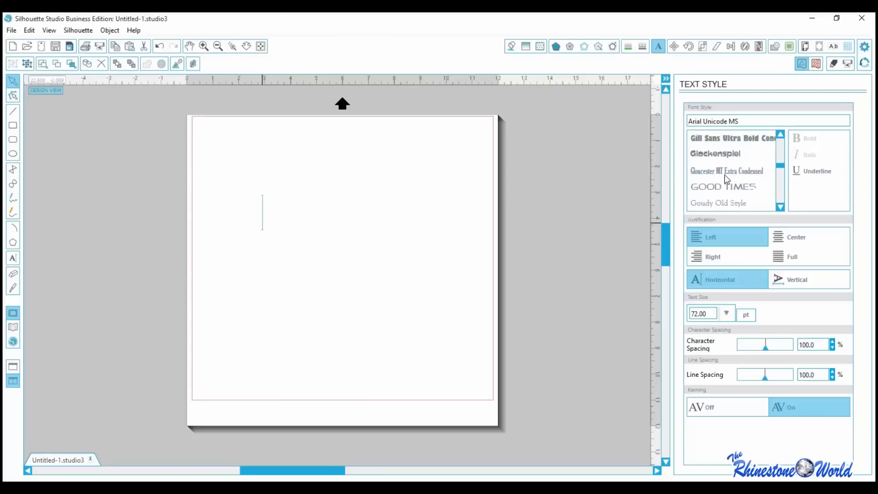
{"action": "scroll", "coordinate": [726, 179], "scroll_direction": "down", "scroll_amount": 6}
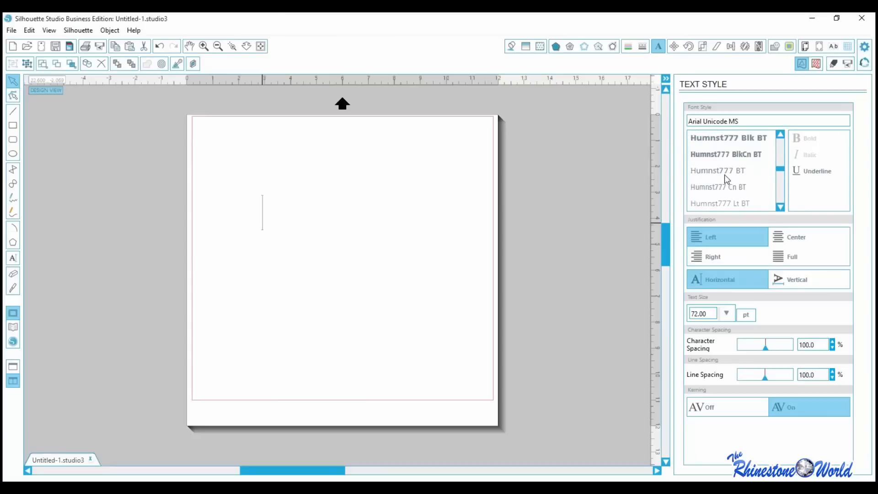
{"action": "left_click", "coordinate": [712, 188]}
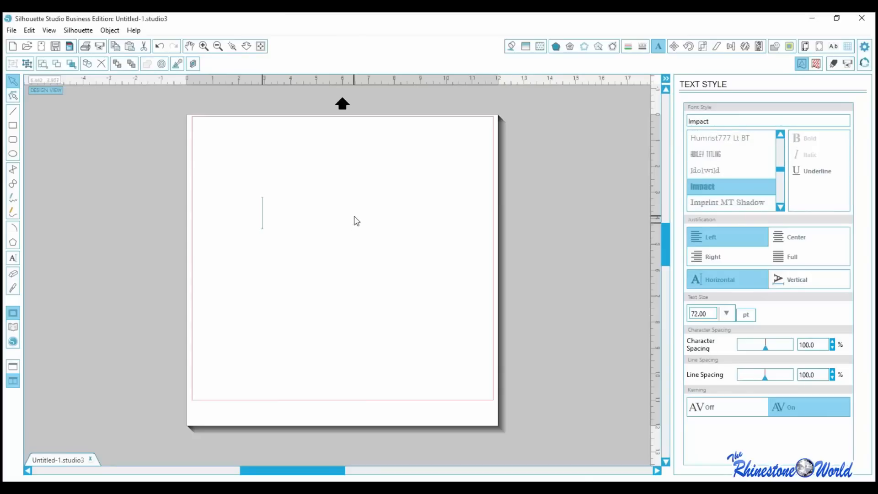
{"action": "type", "text": "FUTURE"}
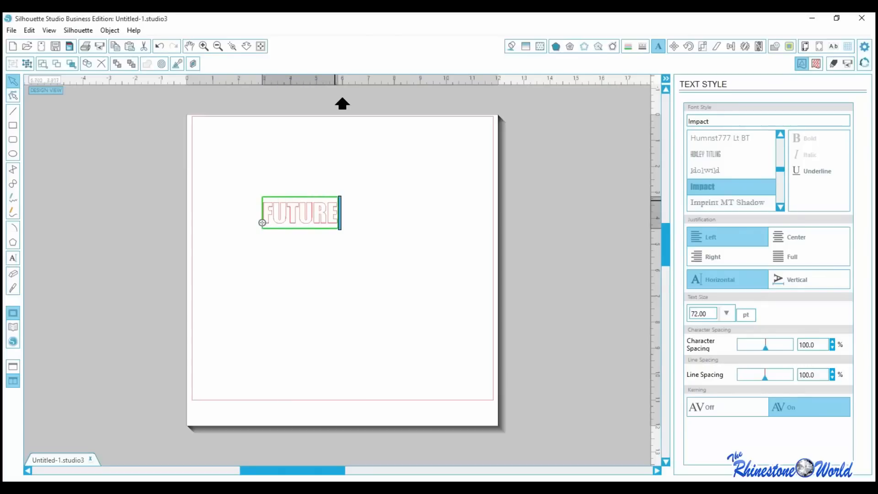
{"action": "key", "text": "Escape"}
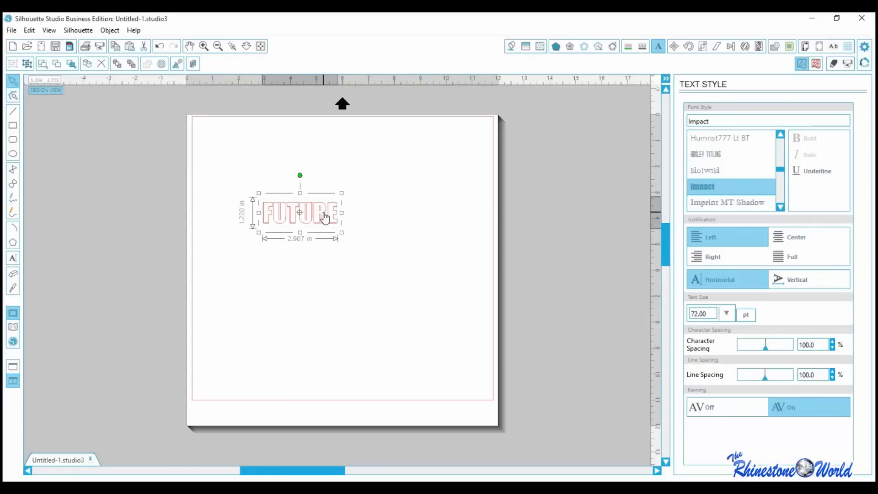
Duplicate the FUTURE text and align the copy directly beneath the original.
{"action": "key", "text": "ctrl+d"}
{"action": "left_click_drag", "start_coordinate": [331, 246], "coordinate": [306, 276]}
{"action": "double_click", "coordinate": [262, 222]}
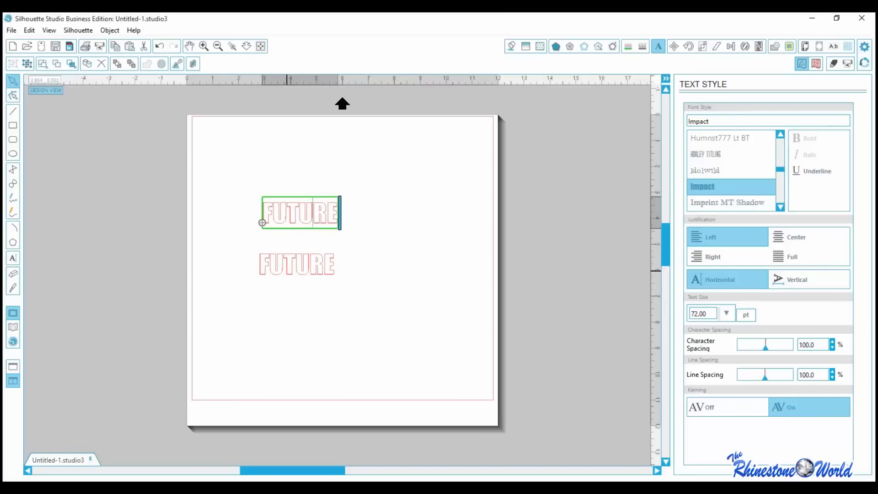
{"action": "left_click", "coordinate": [291, 272]}
{"action": "left_click_drag", "start_coordinate": [300, 262], "coordinate": [304, 248]}
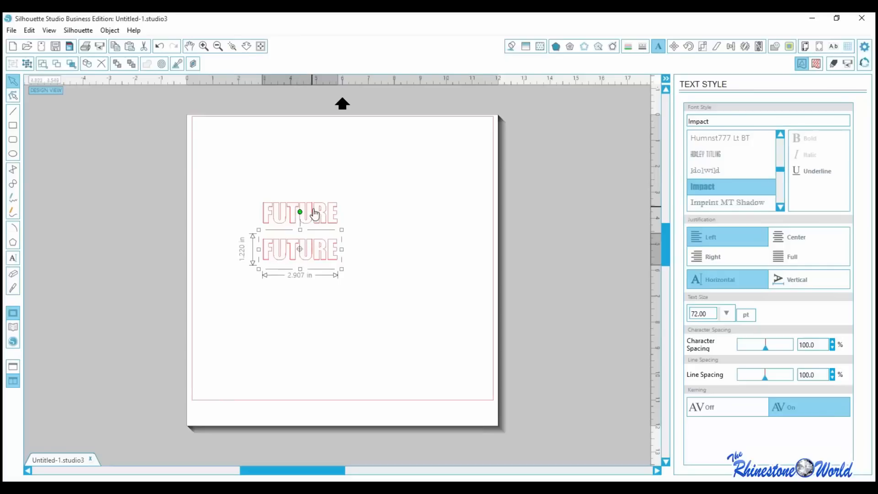
Tighten the character spacing of all letters in the upper FUTURE text to 96.7%.
{"action": "double_click", "coordinate": [316, 213]}
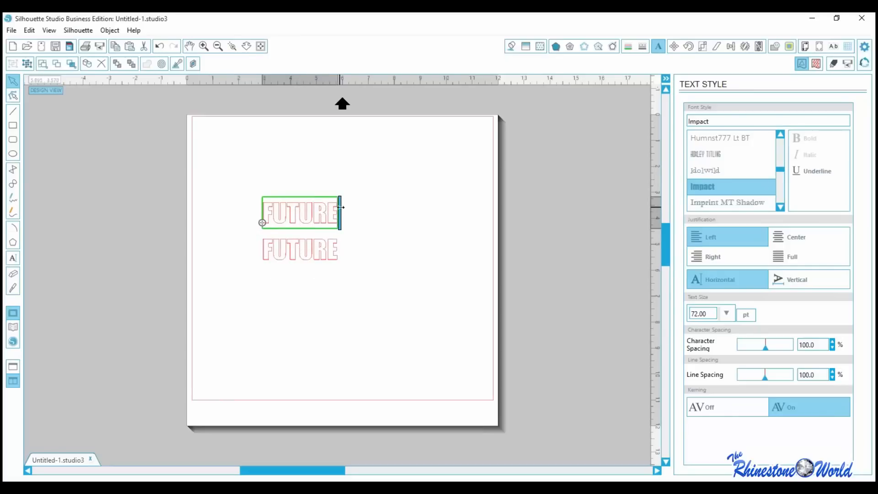
{"action": "left_click", "coordinate": [233, 46]}
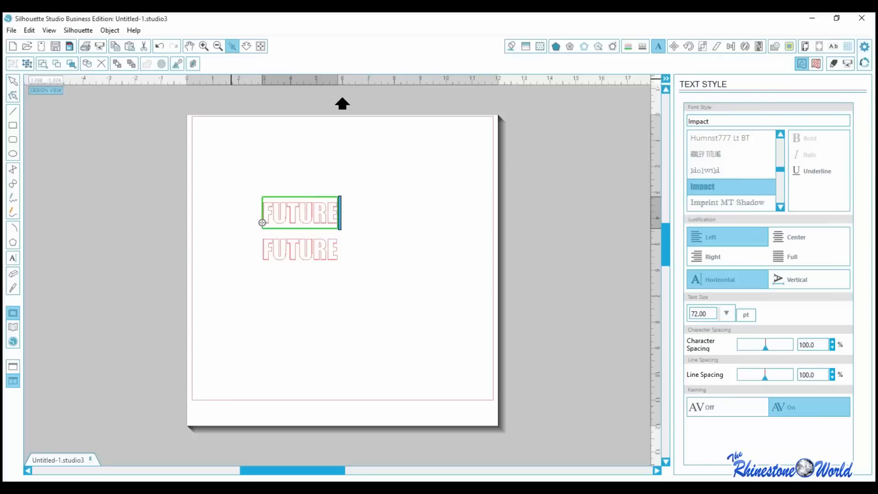
{"action": "left_click_drag", "start_coordinate": [221, 160], "coordinate": [401, 304]}
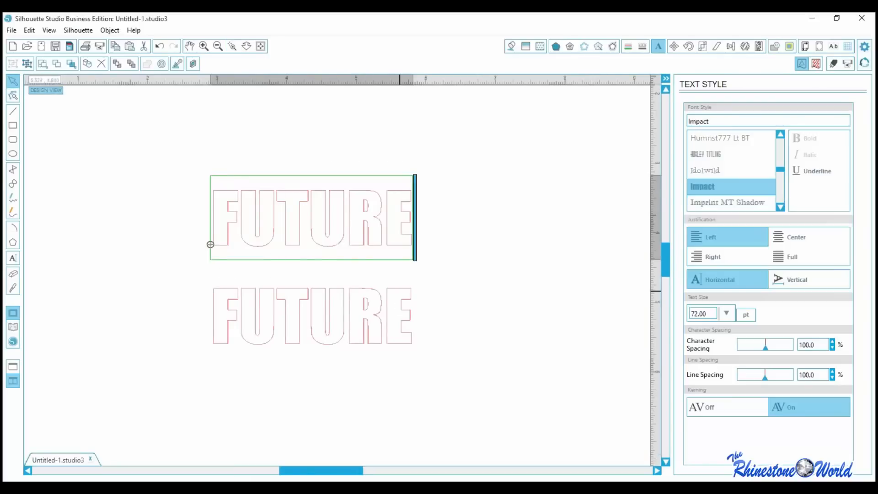
{"action": "left_click", "coordinate": [262, 46]}
{"action": "left_click", "coordinate": [233, 47]}
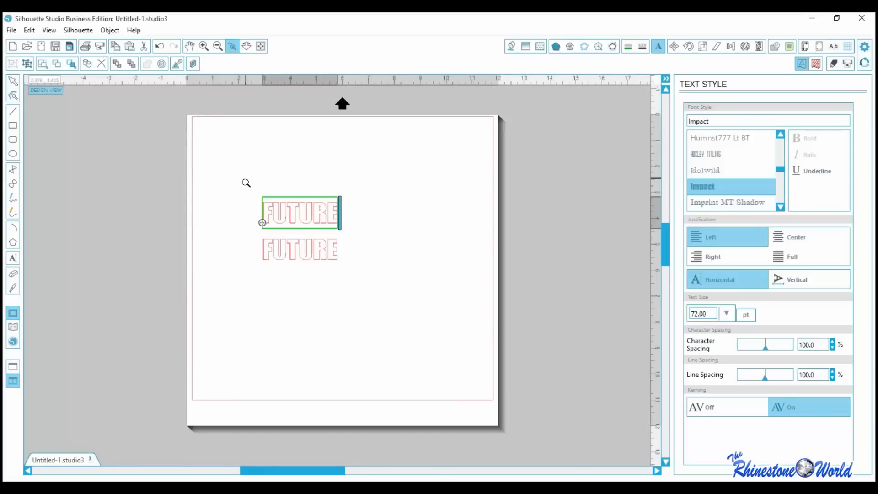
{"action": "left_click_drag", "start_coordinate": [246, 181], "coordinate": [385, 307]}
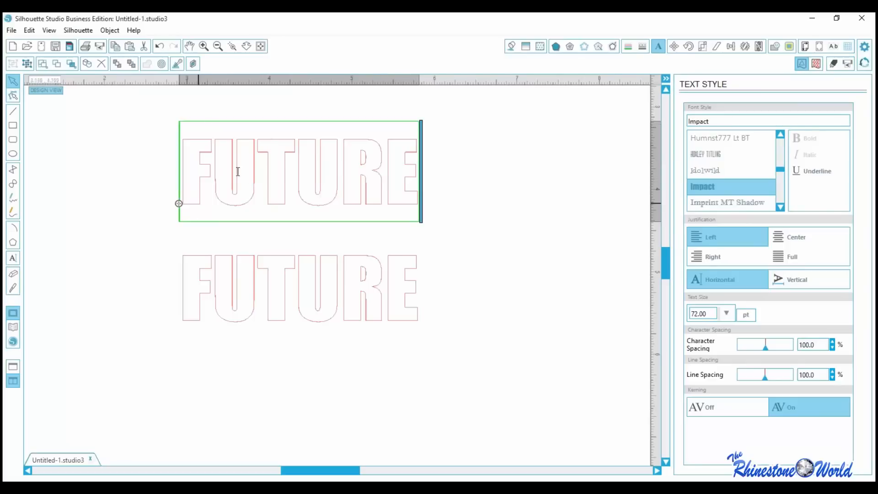
{"action": "left_click", "coordinate": [382, 179]}
{"action": "key", "text": "Escape"}
{"action": "double_click", "coordinate": [406, 169]}
{"action": "left_click_drag", "start_coordinate": [418, 174], "coordinate": [181, 183]}
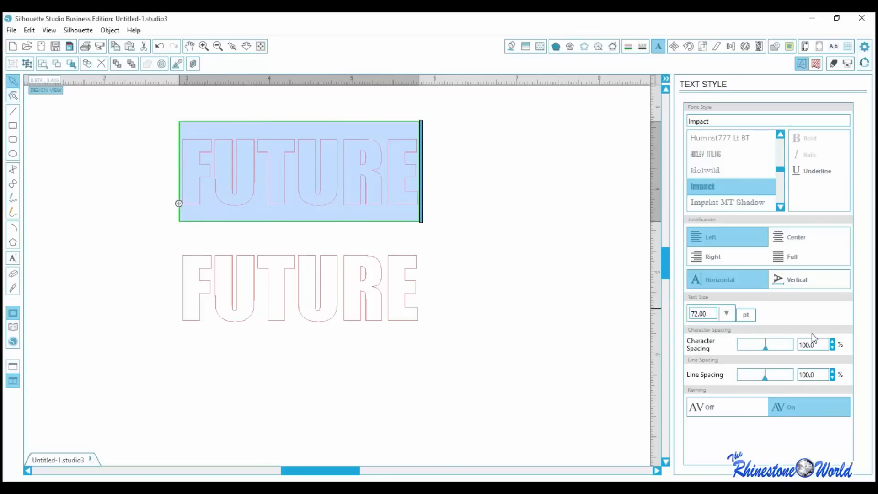
{"action": "left_click", "coordinate": [833, 348]}
{"action": "left_click", "coordinate": [833, 348]}
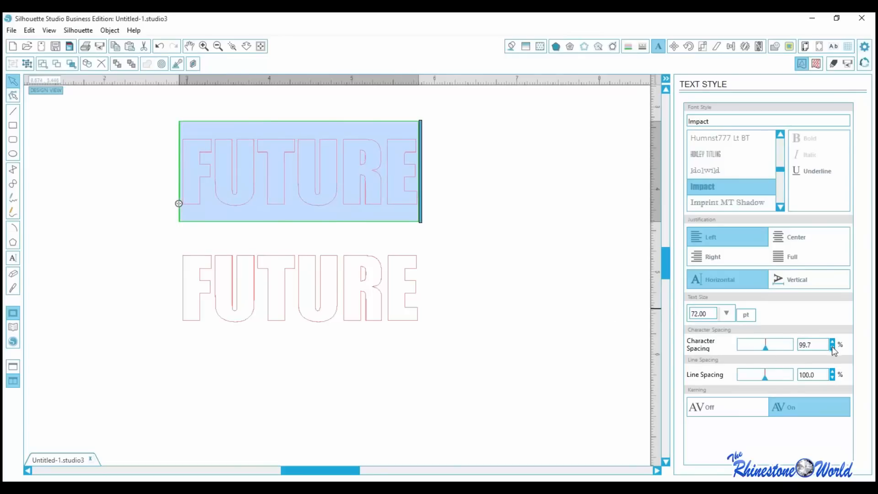
{"action": "left_click", "coordinate": [833, 348]}
{"action": "left_click", "coordinate": [833, 347]}
{"action": "left_click", "coordinate": [833, 348]}
{"action": "left_click", "coordinate": [832, 348]}
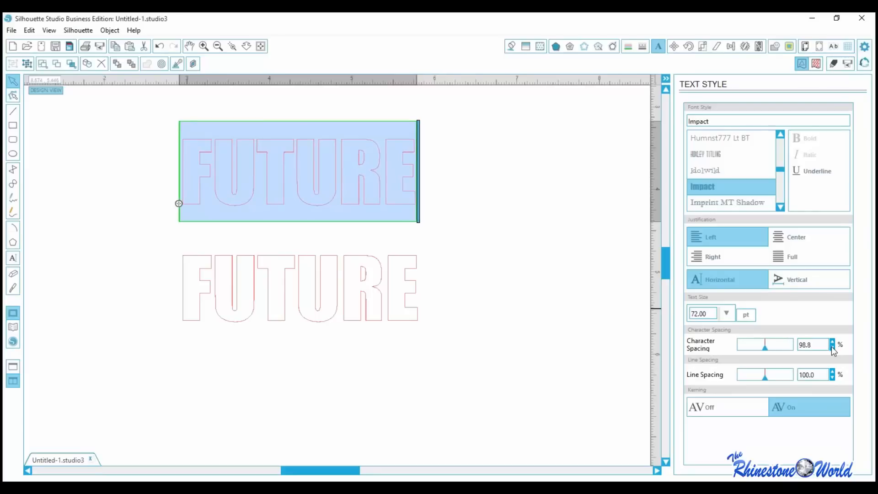
{"action": "left_click", "coordinate": [832, 347]}
{"action": "left_click", "coordinate": [833, 347]}
{"action": "left_click", "coordinate": [832, 348]}
{"action": "left_click", "coordinate": [832, 347]}
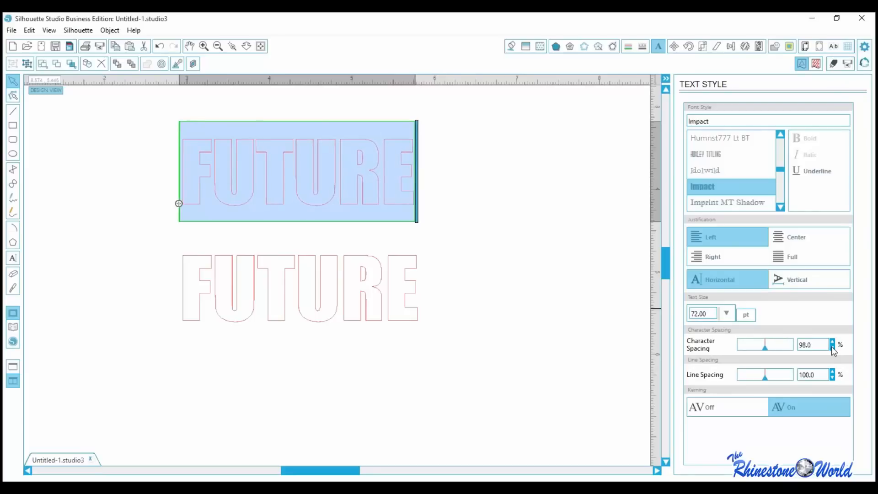
{"action": "left_click", "coordinate": [833, 347]}
{"action": "left_click", "coordinate": [833, 348]}
{"action": "left_click", "coordinate": [833, 348]}
{"action": "left_click", "coordinate": [833, 348]}
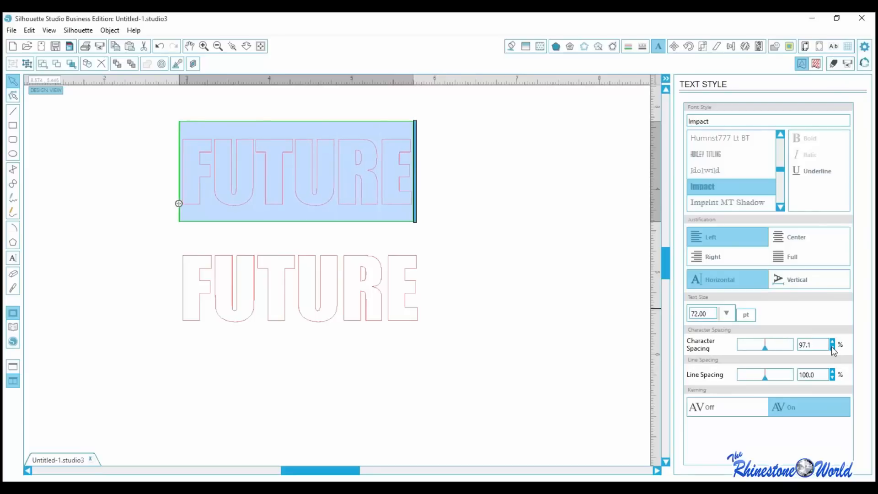
{"action": "left_click", "coordinate": [833, 347]}
{"action": "left_click", "coordinate": [832, 348]}
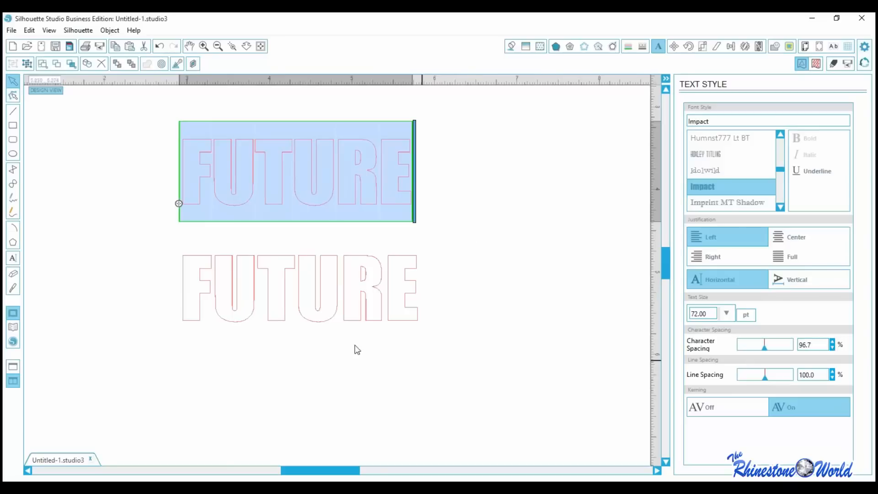
Replace the wording of the lower FUTURE copy with WIFEY in capital letters.
{"action": "left_click", "coordinate": [293, 312]}
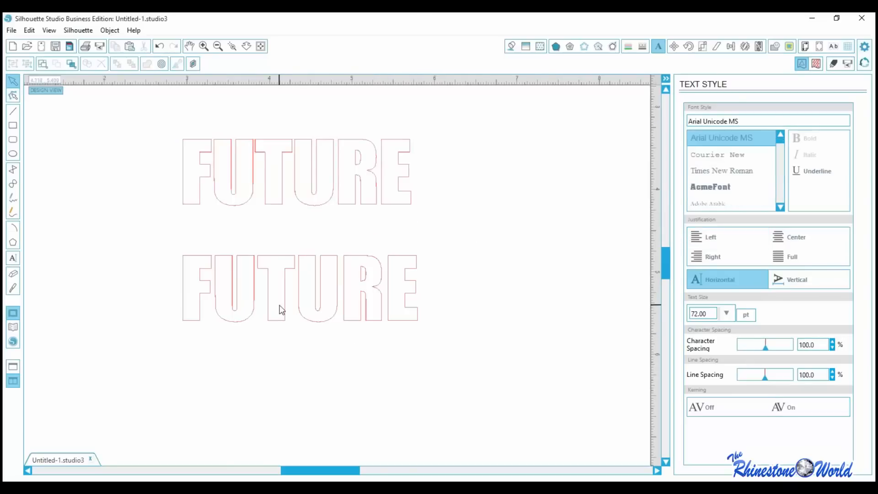
{"action": "double_click", "coordinate": [294, 312]}
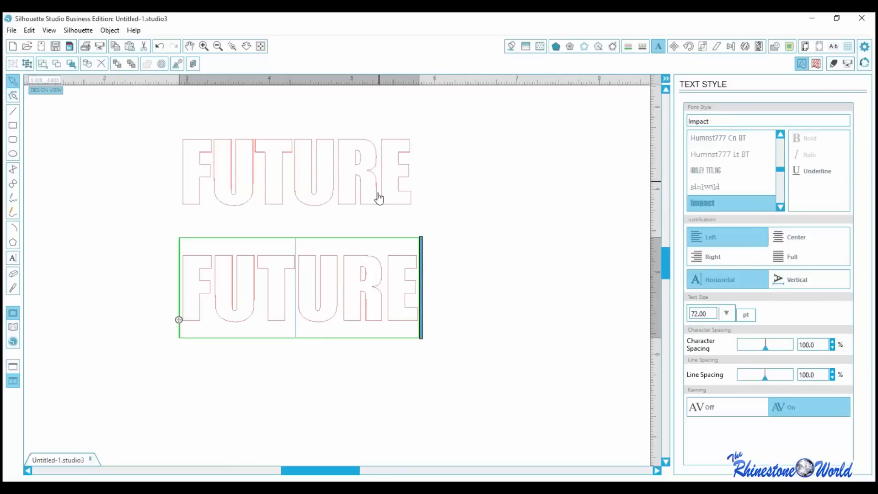
{"action": "left_click", "coordinate": [412, 277]}
{"action": "left_click_drag", "start_coordinate": [386, 284], "coordinate": [194, 300]}
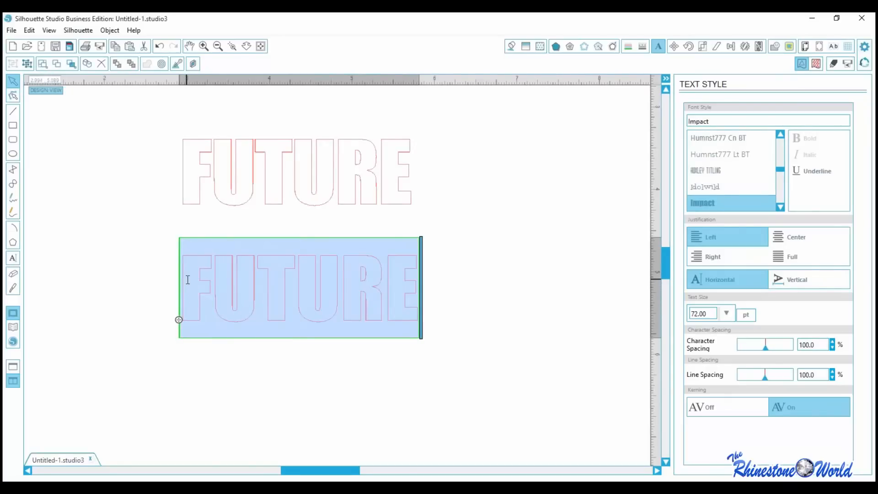
{"action": "type", "text": "Wit"}
{"action": "key", "text": "BackSpace"}
{"action": "key", "text": "BackSpace"}
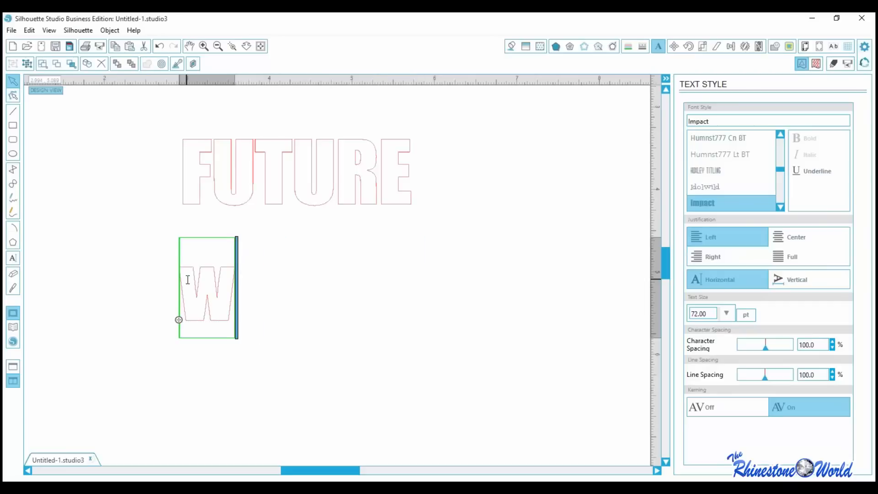
{"action": "key", "text": "BackSpace"}
{"action": "type", "text": "WIFEY"}
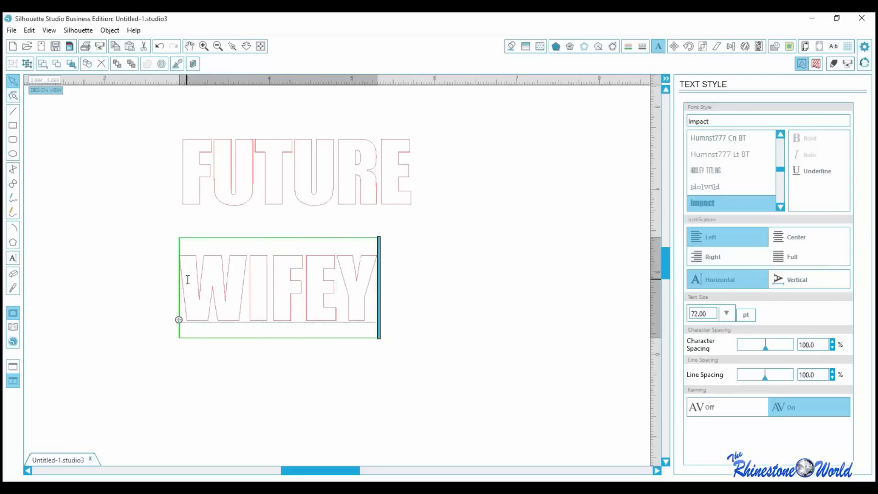
Move the WIFEY text close beneath FUTURE and enlarge it proportionally to about 2.79 in wide to match FUTURE's width.
{"action": "key", "text": "Escape"}
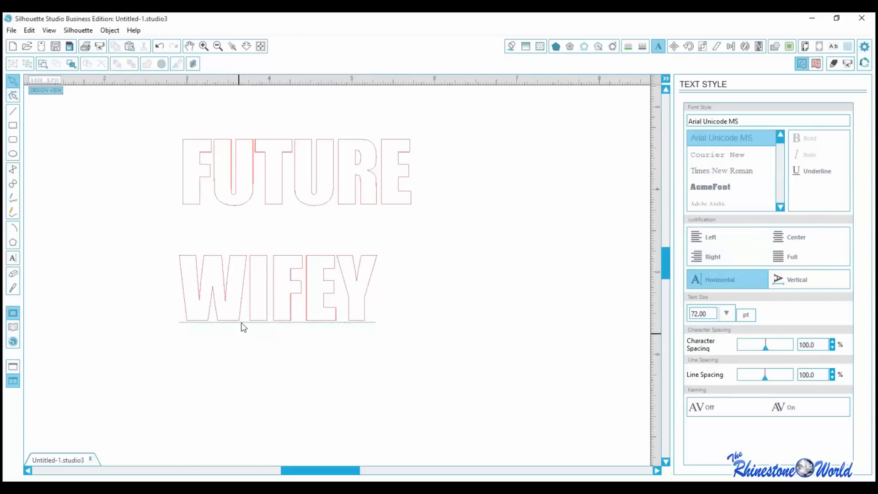
{"action": "left_click", "coordinate": [256, 290]}
{"action": "left_click_drag", "start_coordinate": [263, 298], "coordinate": [271, 250]}
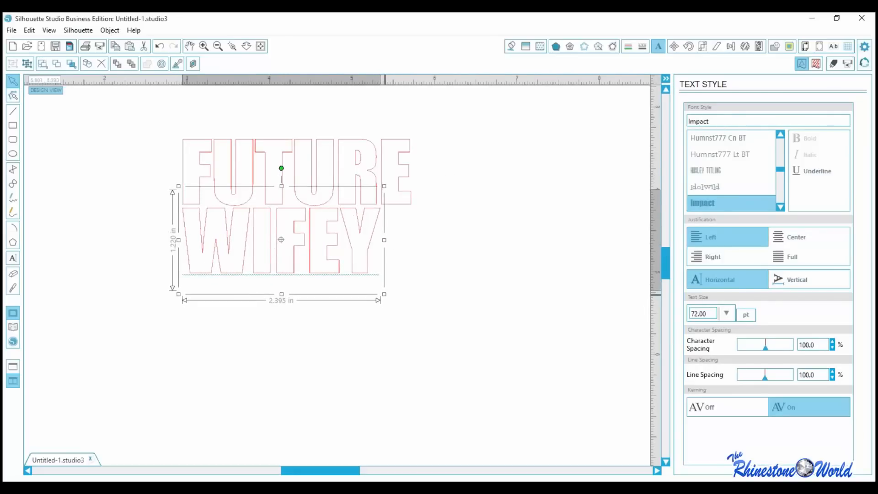
{"action": "left_click_drag", "start_coordinate": [384, 294], "coordinate": [416, 316]}
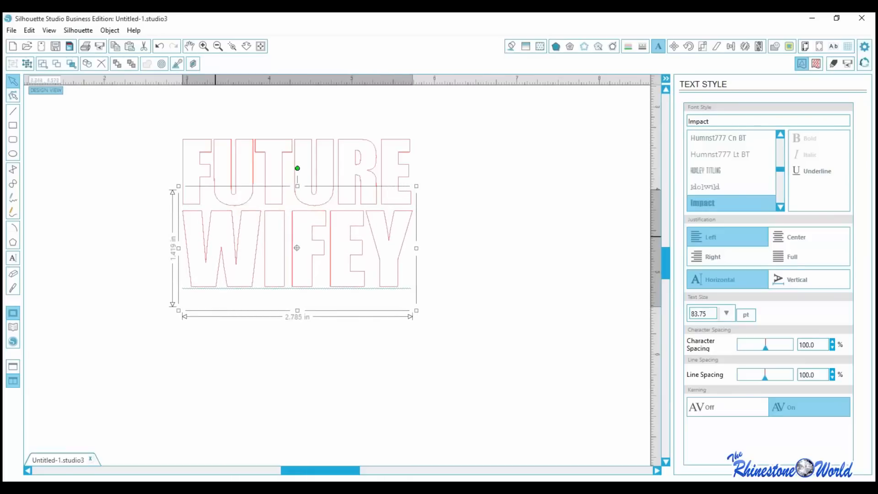
{"action": "left_click", "coordinate": [279, 239]}
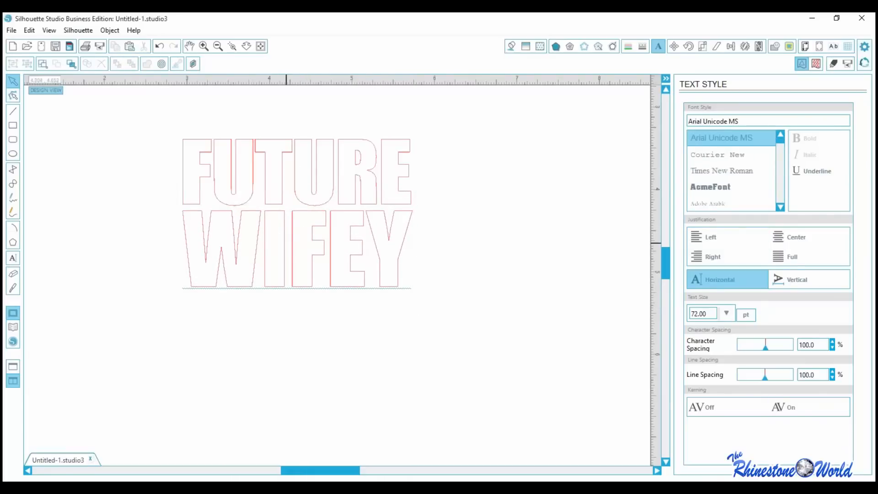
Tighten the character spacing of all letters in the WIFEY text to 98.1%.
{"action": "double_click", "coordinate": [320, 255]}
{"action": "left_click_drag", "start_coordinate": [399, 249], "coordinate": [206, 257]}
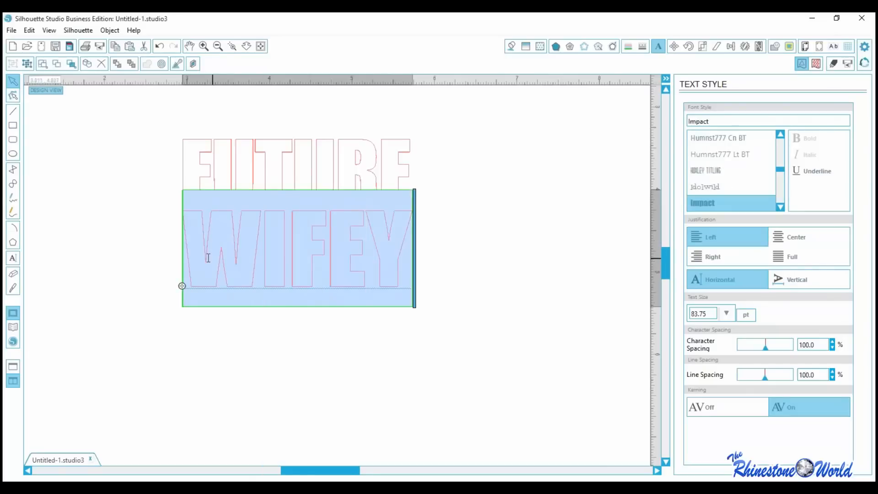
{"action": "left_click", "coordinate": [833, 349]}
{"action": "left_click", "coordinate": [833, 349]}
{"action": "left_click", "coordinate": [833, 349]}
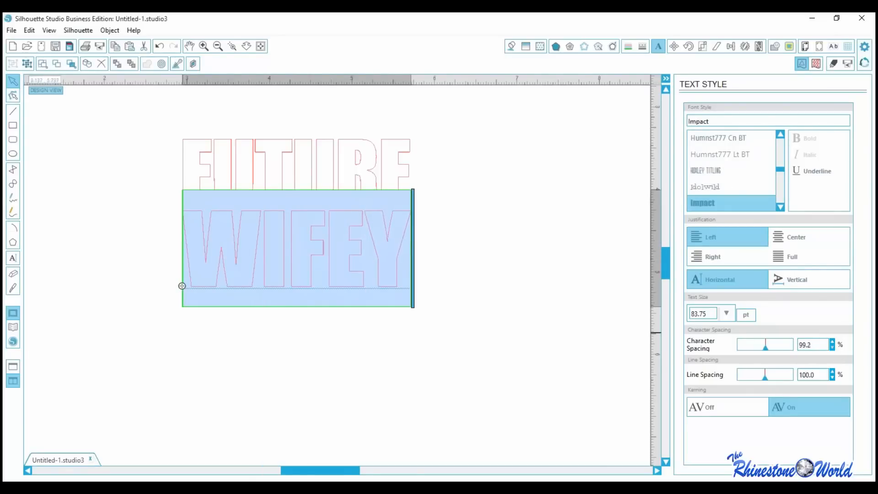
{"action": "left_click", "coordinate": [833, 349]}
{"action": "left_click", "coordinate": [833, 349]}
{"action": "left_click", "coordinate": [833, 349]}
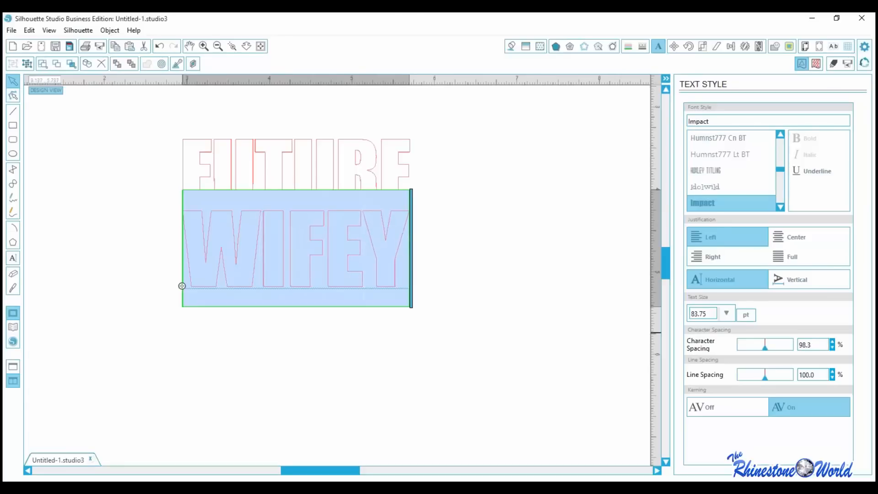
{"action": "left_click", "coordinate": [833, 349]}
{"action": "left_click", "coordinate": [447, 356]}
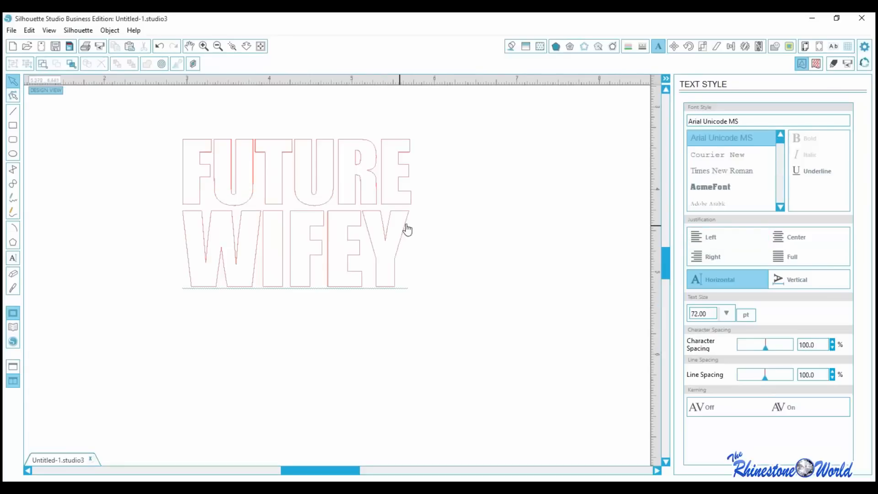
Enlarge WIFEY slightly to about 2.79 in wide and nudge it up to sit just beneath FUTURE.
{"action": "left_click", "coordinate": [408, 300]}
{"action": "left_click_drag", "start_coordinate": [412, 309], "coordinate": [416, 312]}
{"action": "left_click", "coordinate": [328, 293]}
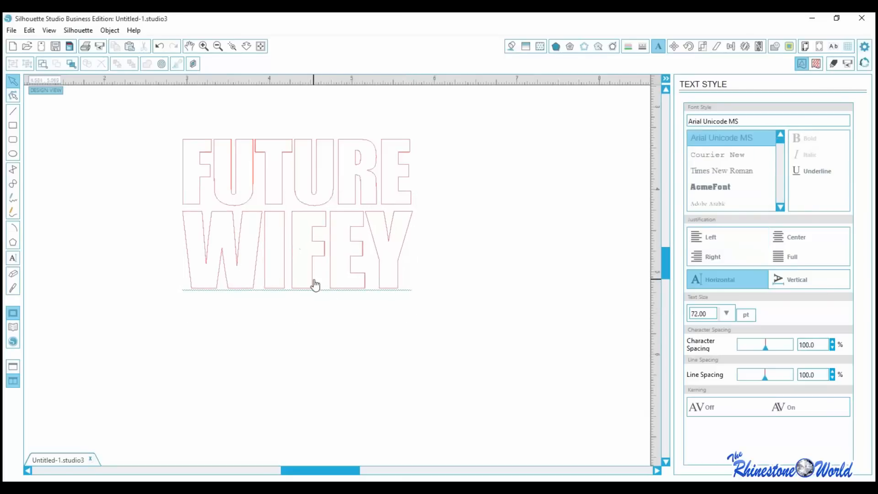
{"action": "left_click", "coordinate": [313, 280]}
{"action": "key", "text": "Up"}
{"action": "key", "text": "Up"}
{"action": "key", "text": "Up"}
{"action": "key", "text": "Up"}
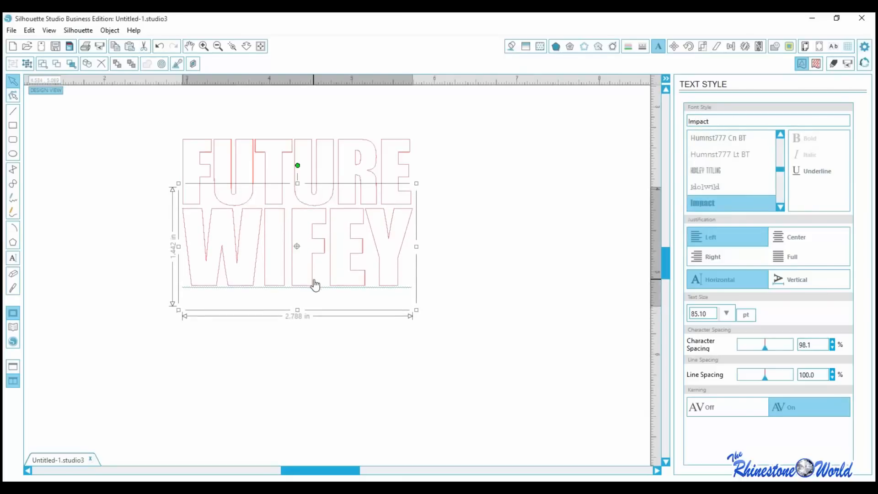
{"action": "key", "text": "Down"}
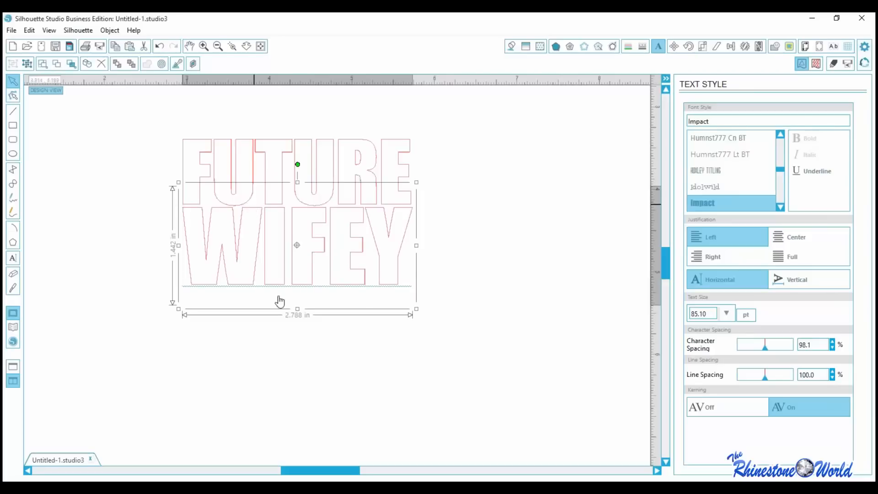
{"action": "left_click", "coordinate": [294, 380]}
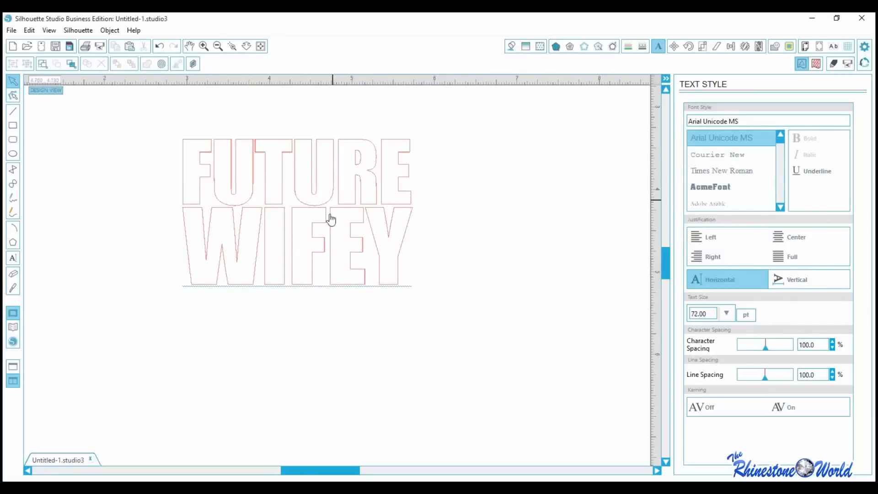
Fill both the FUTURE and WIFEY texts with purple and group them together.
{"action": "left_click_drag", "start_coordinate": [154, 121], "coordinate": [461, 356]}
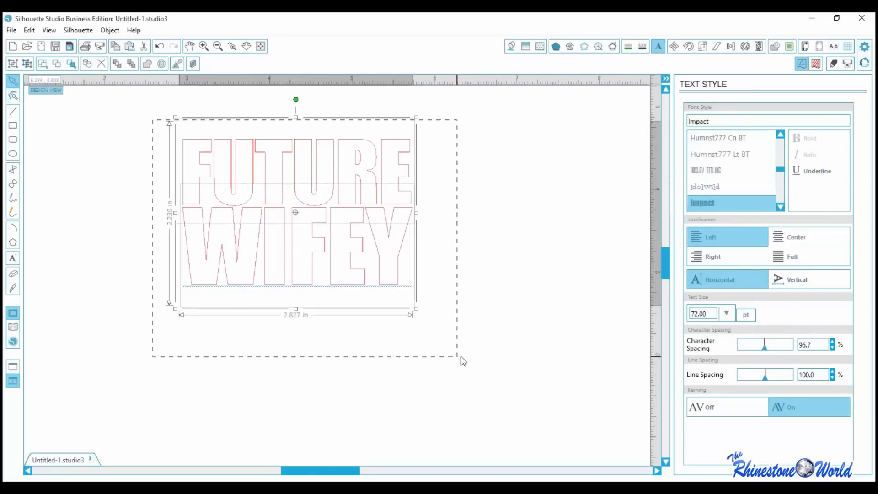
{"action": "left_click", "coordinate": [513, 47]}
{"action": "left_click", "coordinate": [815, 150]}
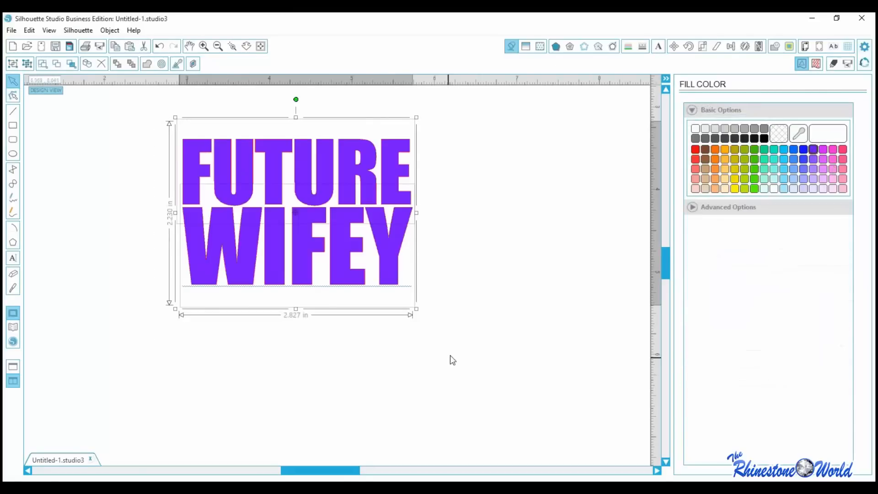
{"action": "left_click", "coordinate": [113, 35]}
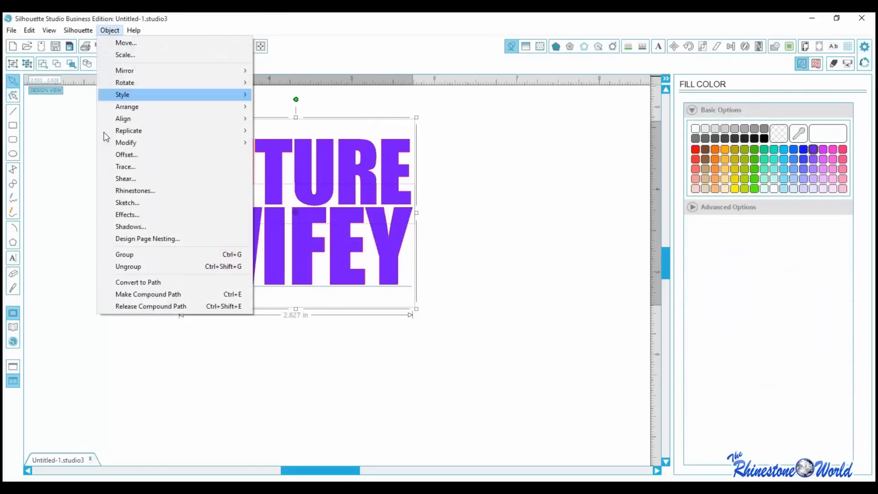
{"action": "left_click", "coordinate": [121, 255]}
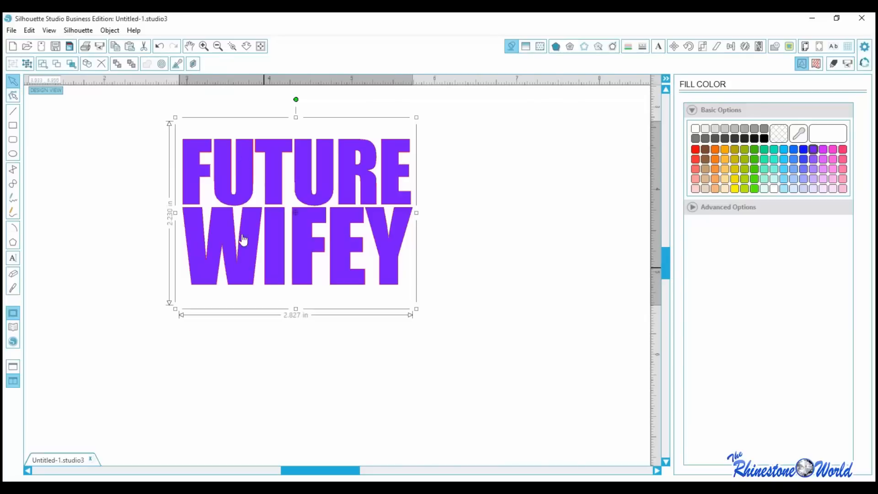
Convert the grouped FUTURE WIFEY text to a path.
{"action": "left_click", "coordinate": [261, 47]}
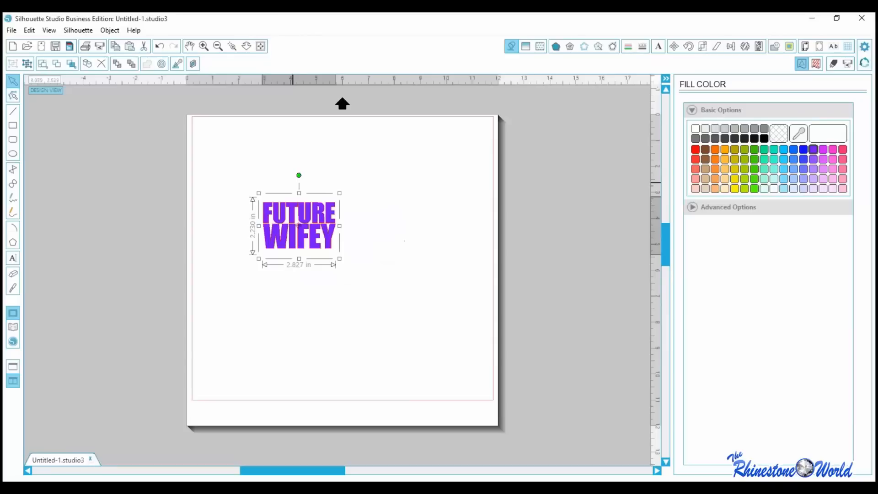
{"action": "left_click", "coordinate": [110, 30]}
{"action": "left_click", "coordinate": [151, 282]}
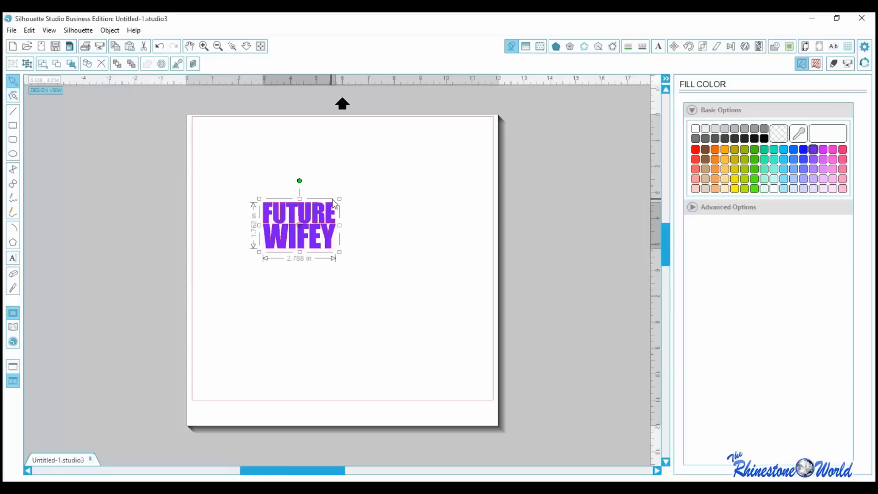
Enlarge the FUTURE WIFEY design to about 9.61 in wide and position it across the upper part of the page.
{"action": "left_click_drag", "start_coordinate": [340, 198], "coordinate": [467, 102]}
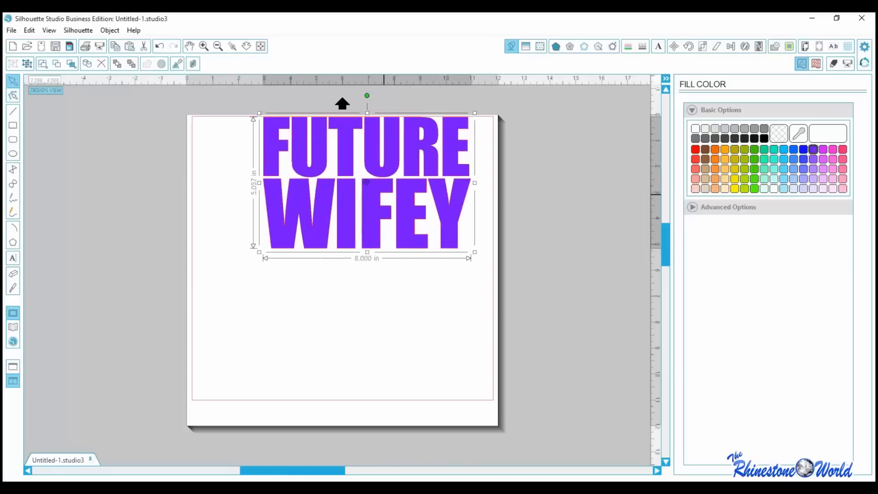
{"action": "left_click_drag", "start_coordinate": [364, 193], "coordinate": [308, 220]}
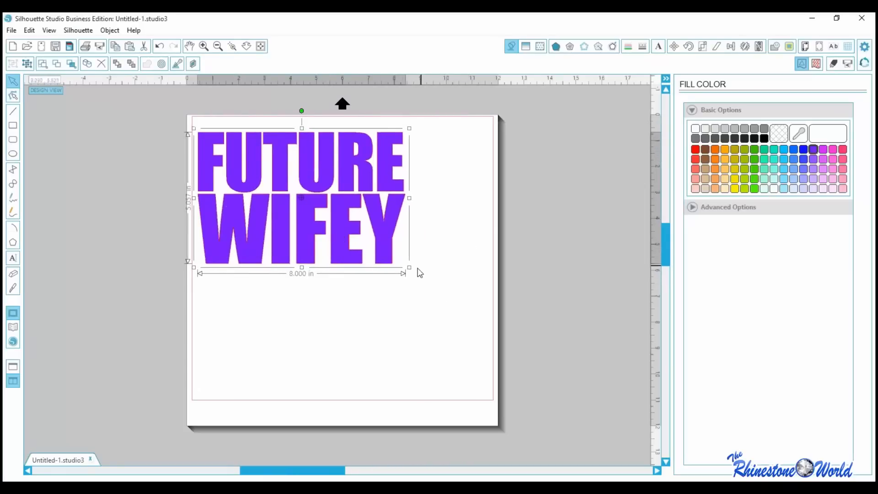
{"action": "left_click_drag", "start_coordinate": [409, 267], "coordinate": [451, 293]}
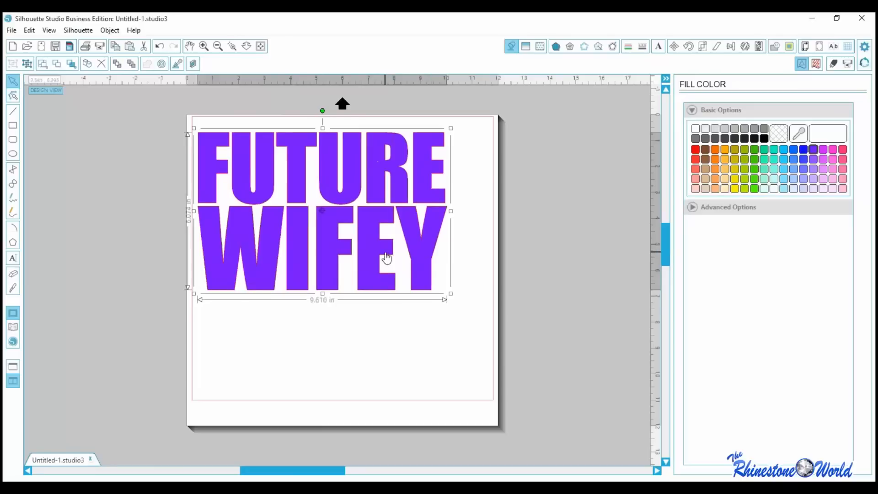
{"action": "left_click_drag", "start_coordinate": [387, 258], "coordinate": [402, 252]}
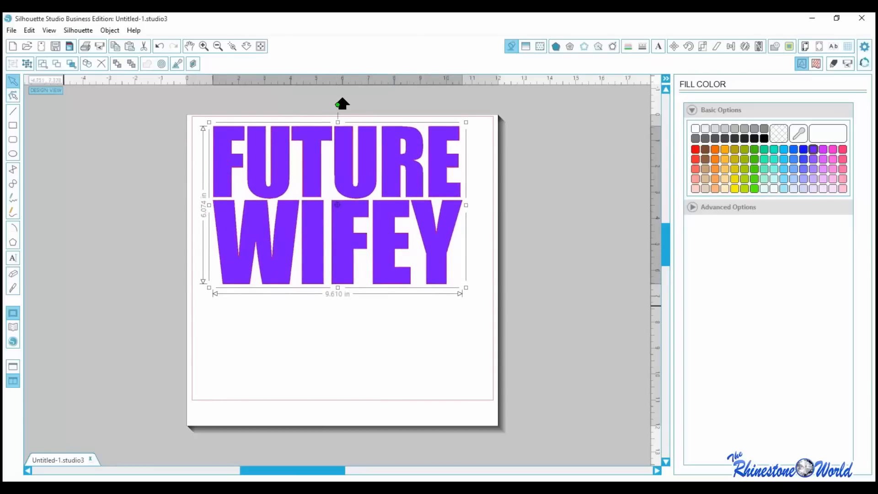
Insert engagement-ring-silhouette from My Own Designs and enlarge it to about 3.73 in wide over the middle of the text.
{"action": "left_click", "coordinate": [14, 326]}
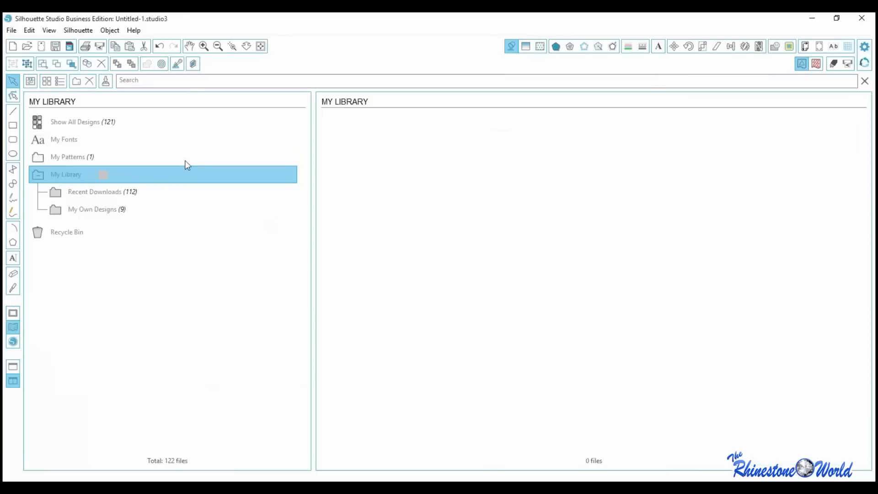
{"action": "left_click", "coordinate": [113, 209]}
{"action": "double_click", "coordinate": [599, 153]}
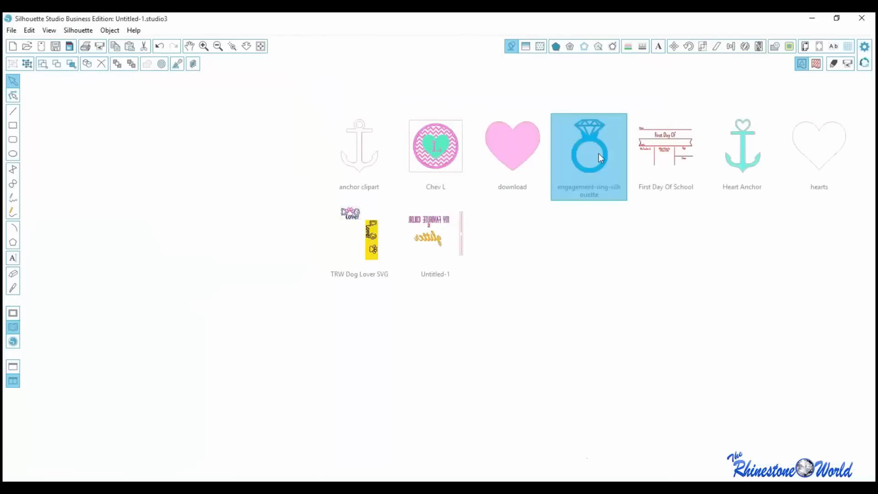
{"action": "left_click_drag", "start_coordinate": [456, 307], "coordinate": [514, 127]}
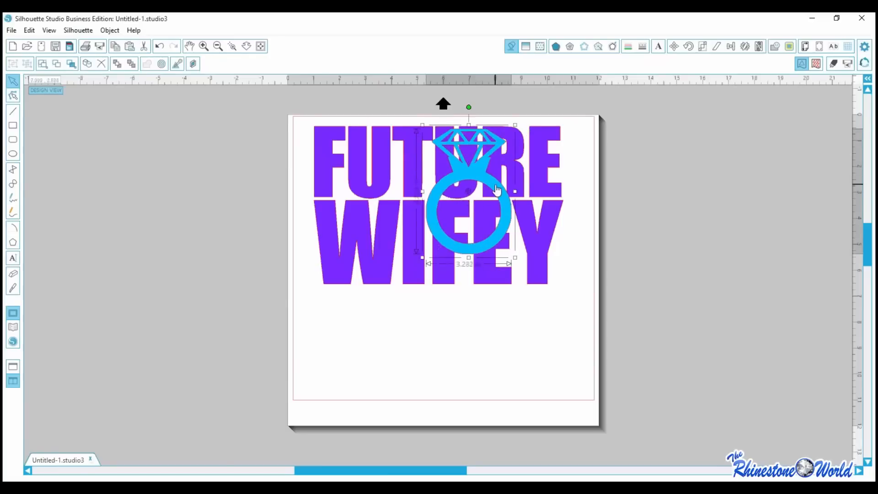
{"action": "mouse_move", "coordinate": [493, 185]}
{"action": "left_mouse_down"}
{"action": "mouse_move", "coordinate": [459, 208]}
{"action": "mouse_move", "coordinate": [470, 196]}
{"action": "left_mouse_up"}
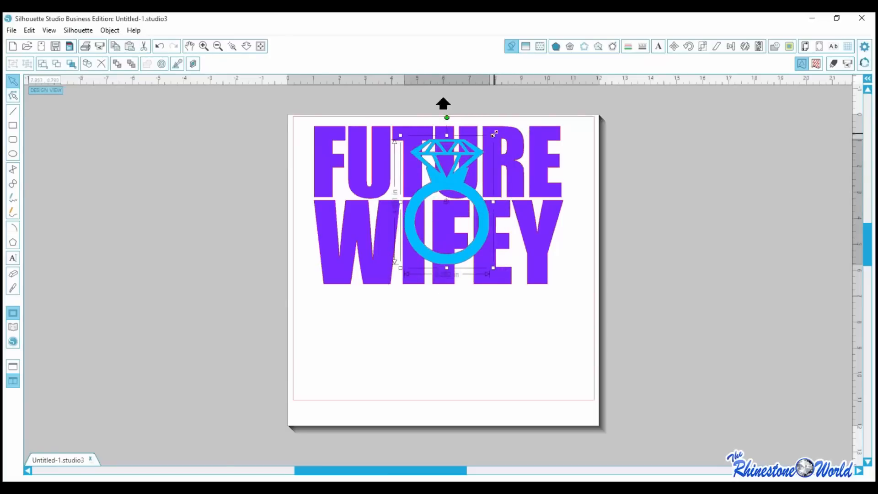
{"action": "left_click_drag", "start_coordinate": [494, 134], "coordinate": [506, 120]}
{"action": "left_click_drag", "start_coordinate": [473, 178], "coordinate": [457, 191]}
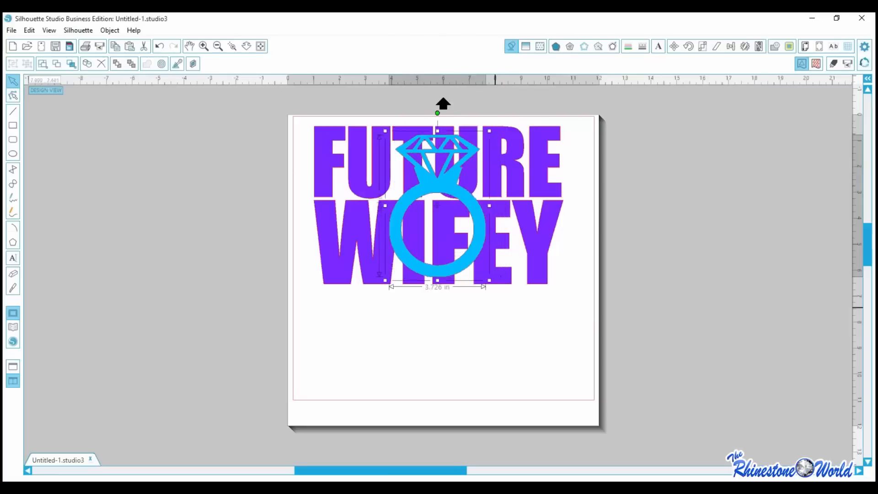
Align the centers of the ring and the FUTURE WIFEY text with each other.
{"action": "left_click", "coordinate": [322, 273]}
{"action": "left_click_drag", "start_coordinate": [299, 168], "coordinate": [541, 292]}
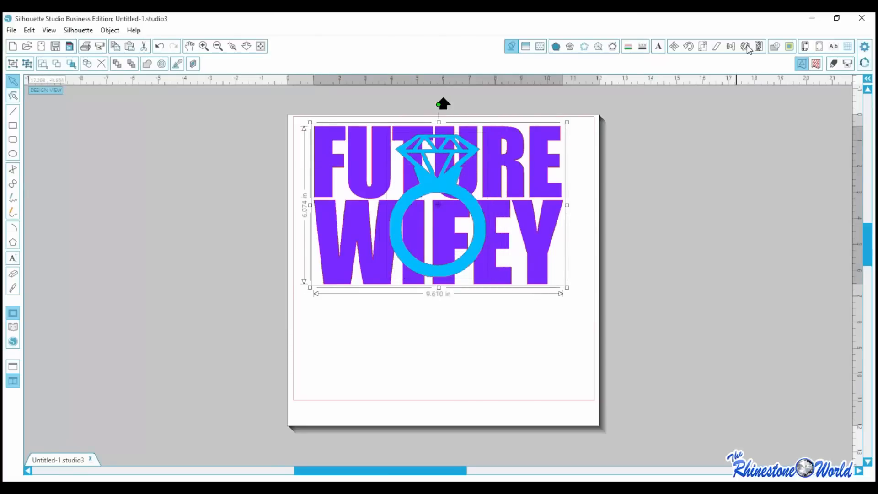
{"action": "left_click", "coordinate": [731, 48]}
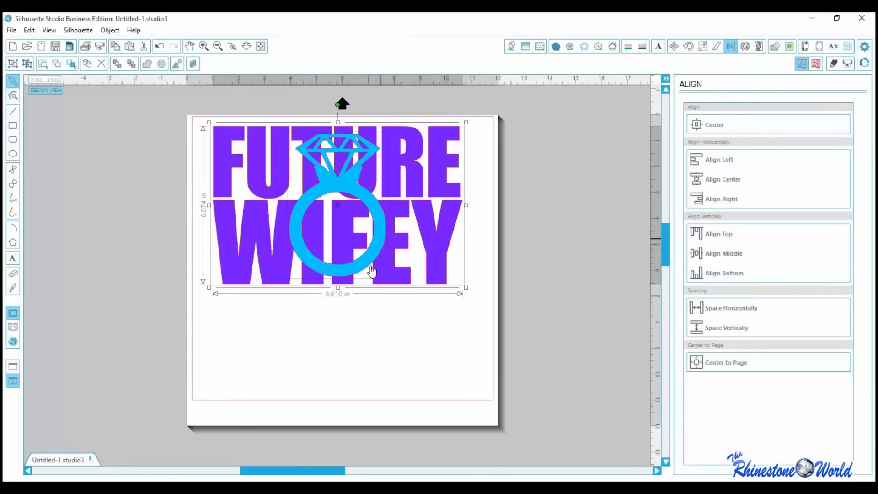
{"action": "left_click", "coordinate": [343, 376]}
Tilt the ring clockwise, enlarge it slightly and place it over the right half of the text.
{"action": "left_click", "coordinate": [353, 189]}
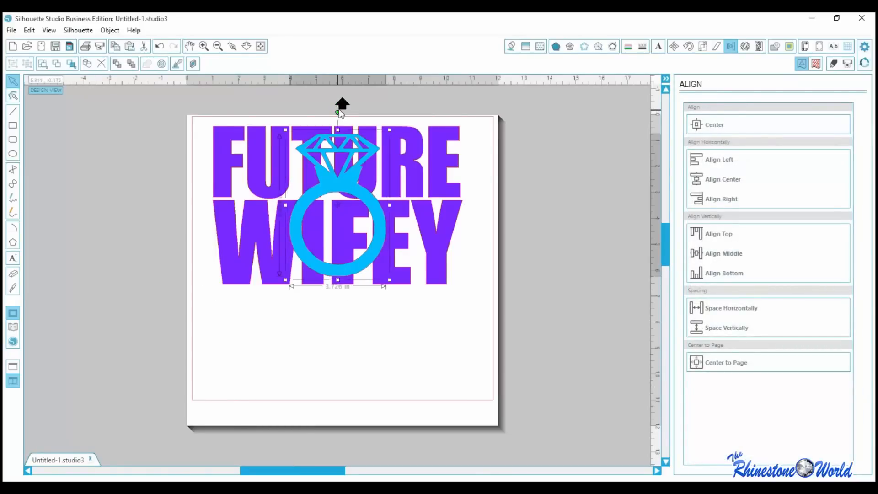
{"action": "left_click_drag", "start_coordinate": [337, 112], "coordinate": [378, 139]}
{"action": "left_click_drag", "start_coordinate": [385, 180], "coordinate": [447, 191]}
{"action": "left_click_drag", "start_coordinate": [393, 123], "coordinate": [393, 116]}
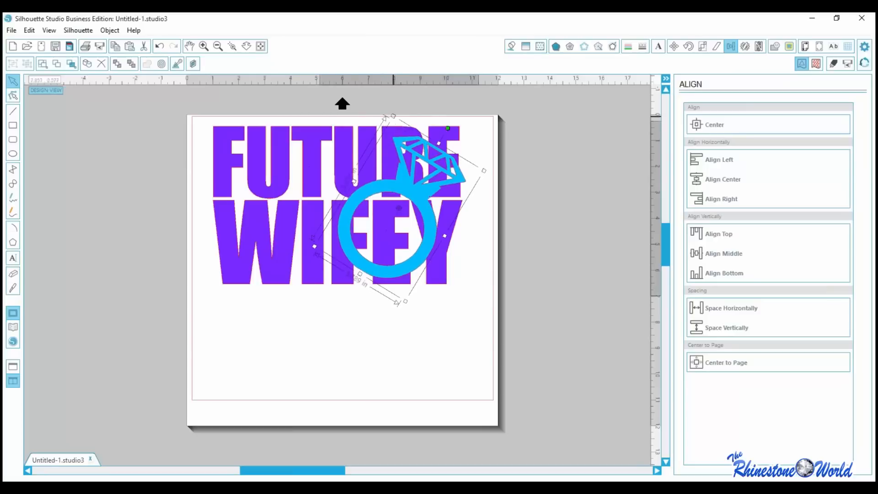
Tilt the ring counter-clockwise, try it over the left half of the text and undo that move.
{"action": "left_click_drag", "start_coordinate": [448, 128], "coordinate": [353, 111]}
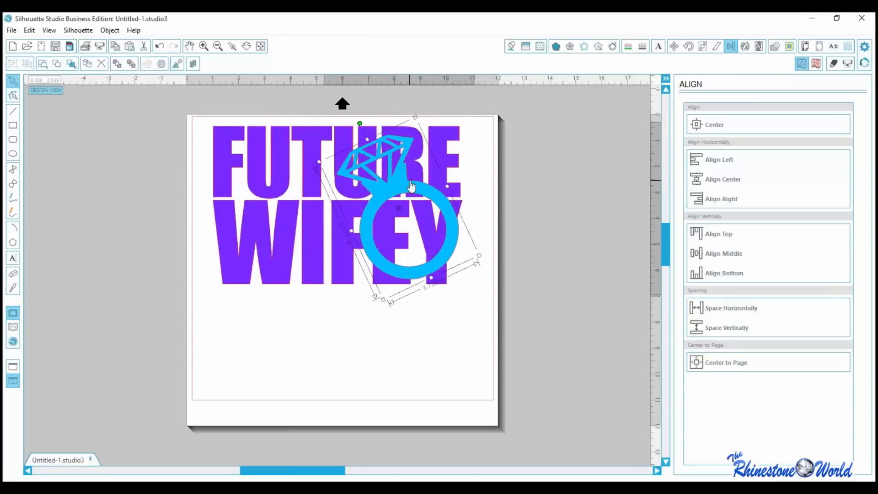
{"action": "left_click_drag", "start_coordinate": [409, 187], "coordinate": [302, 184]}
{"action": "key", "text": "ctrl+z"}
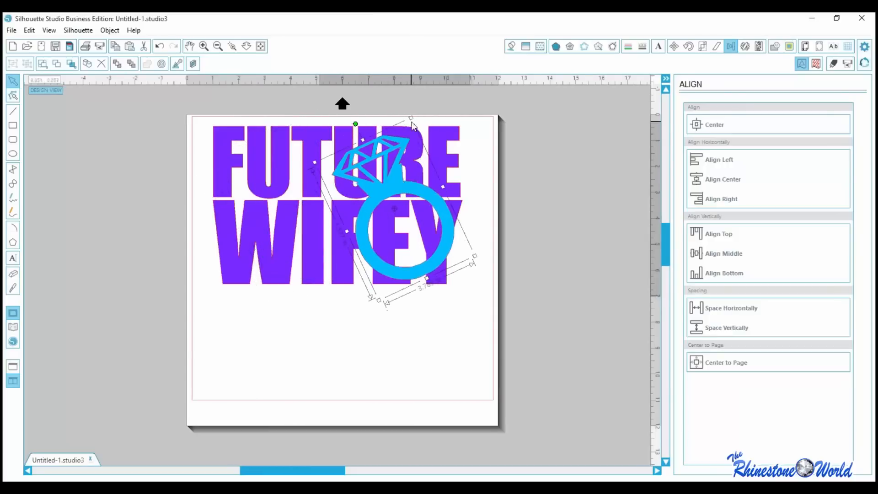
Shrink the tilted ring slightly and reposition it over the right half of the text, within the text's height.
{"action": "left_click_drag", "start_coordinate": [411, 118], "coordinate": [408, 133]}
{"action": "mouse_move", "coordinate": [406, 193]}
{"action": "left_mouse_down"}
{"action": "mouse_move", "coordinate": [413, 181]}
{"action": "mouse_move", "coordinate": [389, 179]}
{"action": "mouse_move", "coordinate": [401, 188]}
{"action": "left_mouse_up"}
{"action": "left_click", "coordinate": [364, 350]}
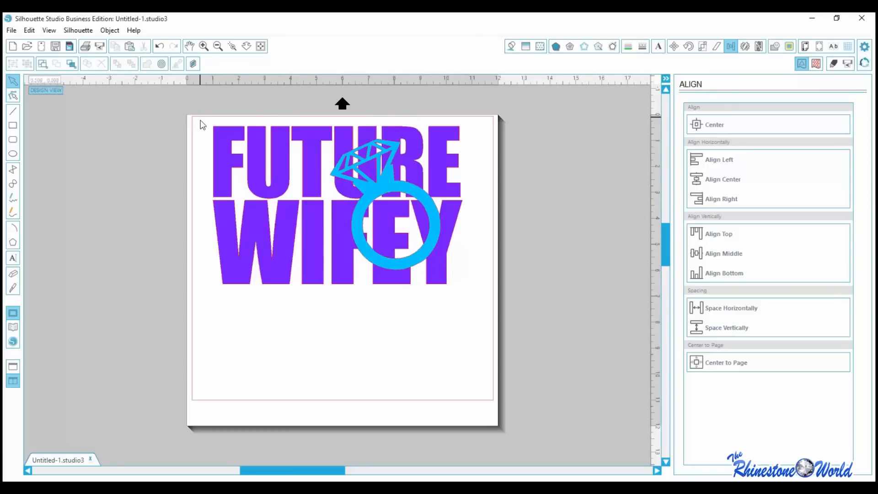
Duplicate the complete FUTURE WIFEY design with its ring and place the copy directly below the original.
{"action": "left_click_drag", "start_coordinate": [202, 123], "coordinate": [486, 310]}
{"action": "key", "text": "i"}
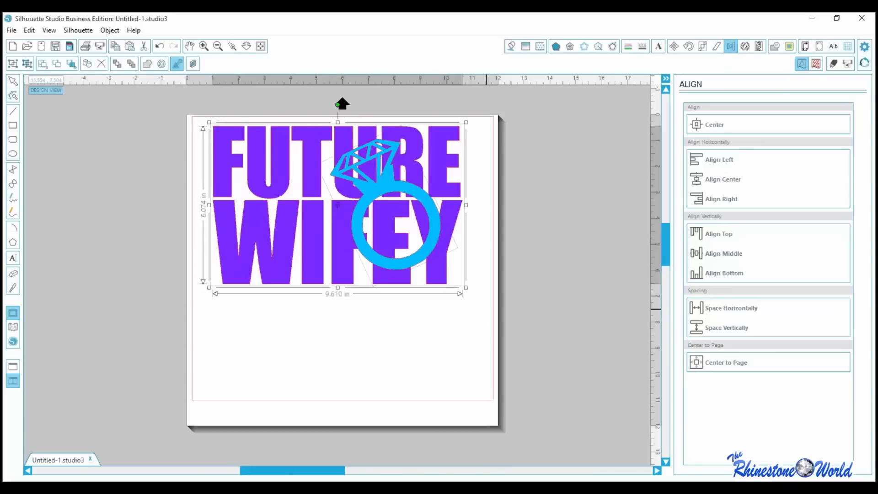
{"action": "key", "text": "ctrl+v"}
{"action": "left_click_drag", "start_coordinate": [407, 278], "coordinate": [383, 433]}
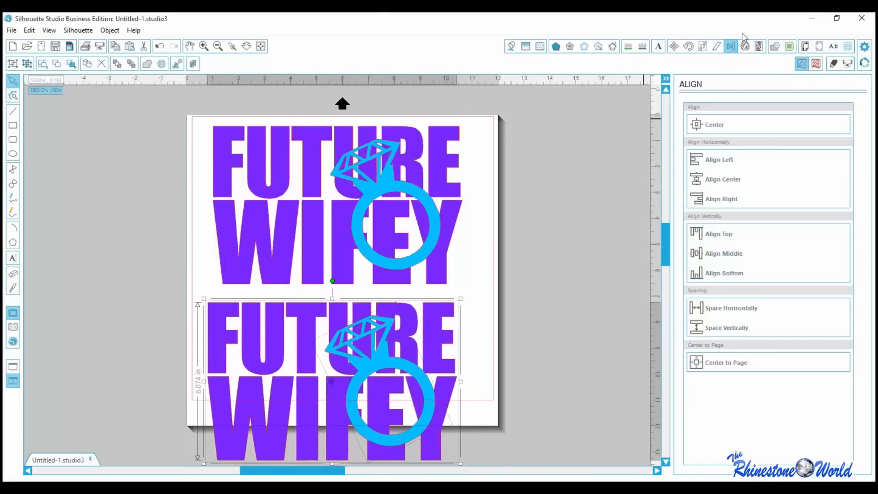
{"action": "left_click", "coordinate": [474, 253]}
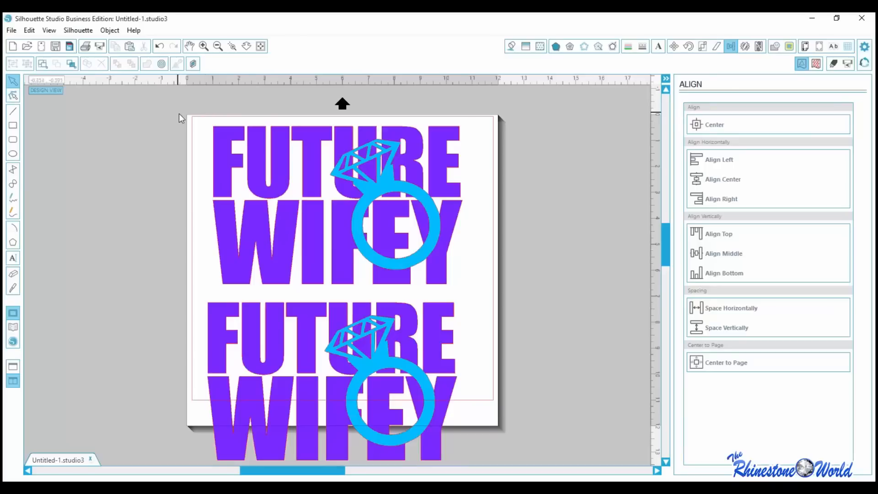
Crop the upper design to the overlap of the ring and letters, and combine the resulting pieces into one object.
{"action": "left_click_drag", "start_coordinate": [179, 114], "coordinate": [483, 231]}
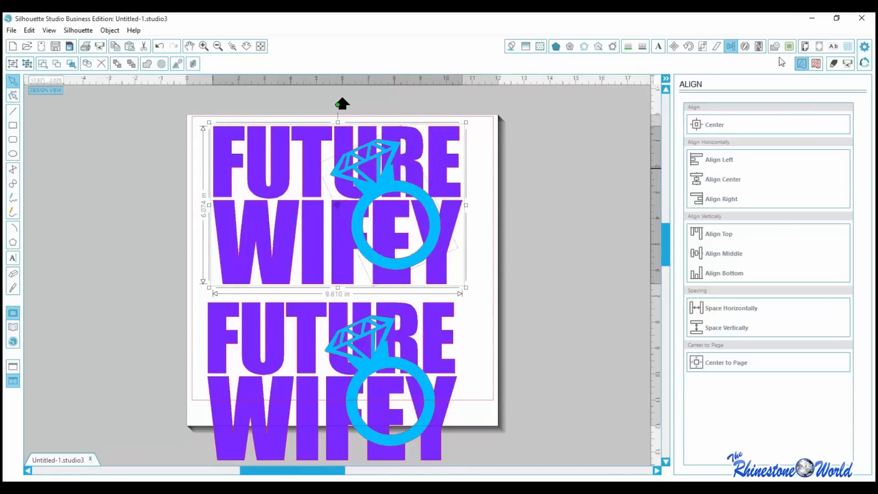
{"action": "left_click", "coordinate": [774, 46]}
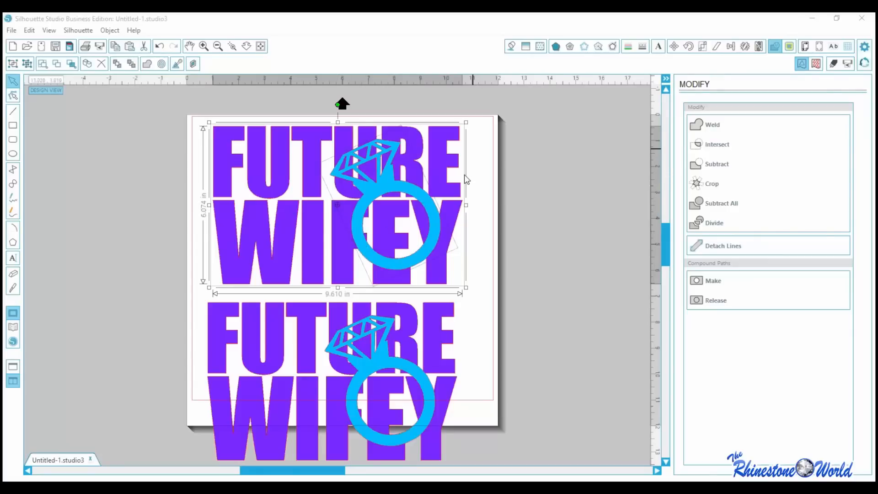
{"action": "left_click", "coordinate": [710, 184]}
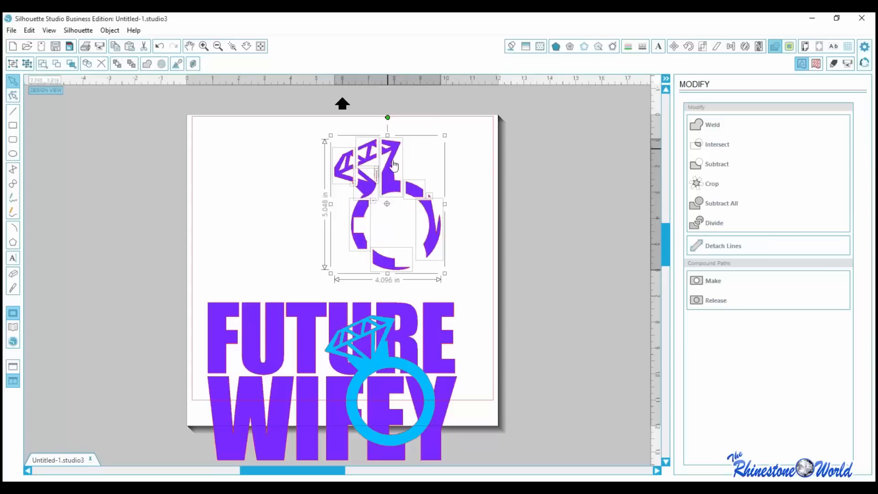
{"action": "left_click", "coordinate": [109, 30]}
{"action": "left_click", "coordinate": [120, 253]}
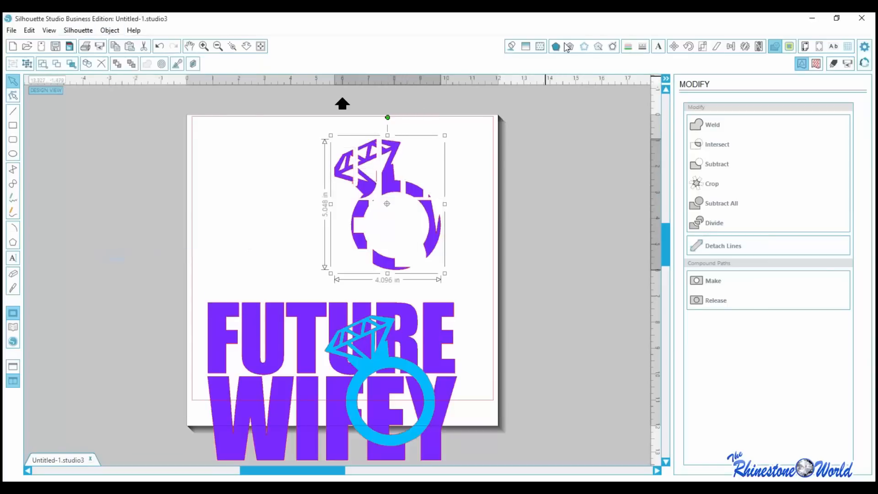
Fill the cropped ring pieces with light blue and set them aside off the page, to its right.
{"action": "left_click", "coordinate": [515, 46]}
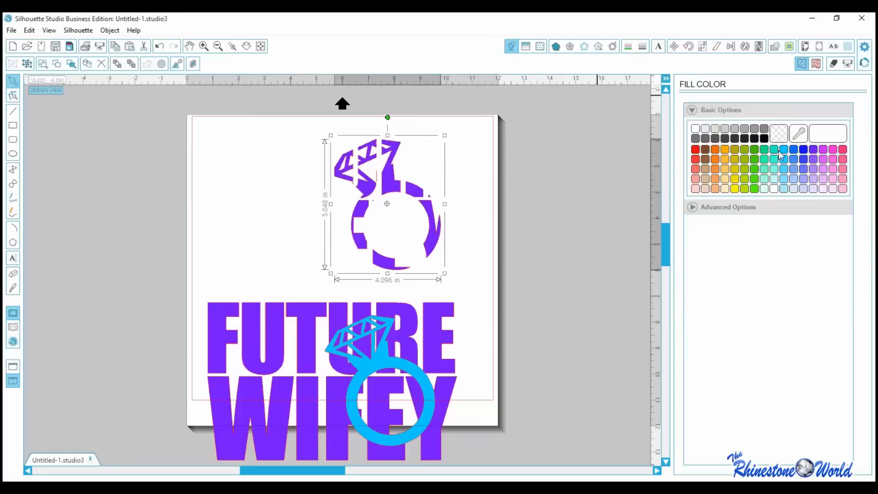
{"action": "left_click", "coordinate": [783, 151]}
{"action": "left_click", "coordinate": [447, 224]}
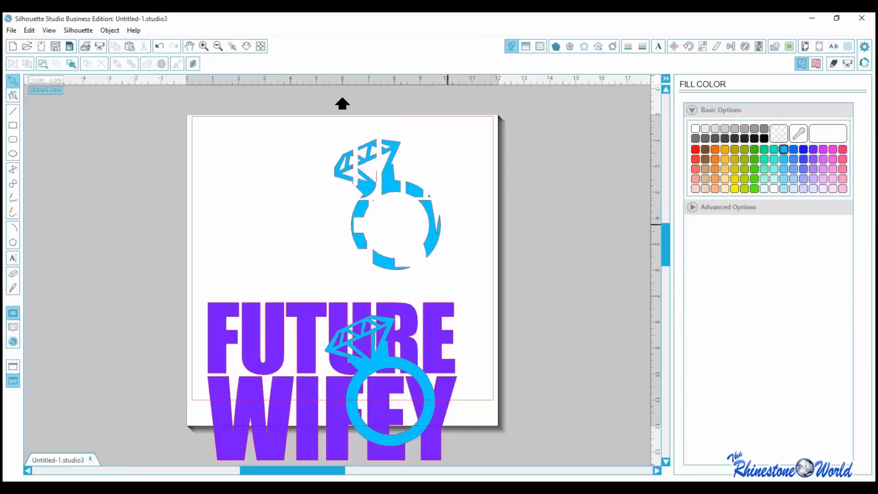
{"action": "left_click_drag", "start_coordinate": [435, 241], "coordinate": [640, 229]}
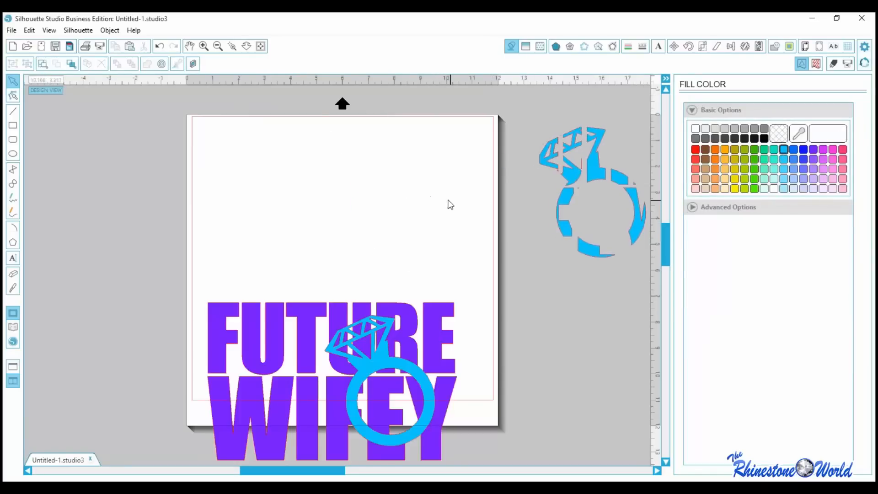
Move the remaining FUTURE WIFEY design with its ring up into the upper part of the page.
{"action": "left_click_drag", "start_coordinate": [165, 259], "coordinate": [464, 420]}
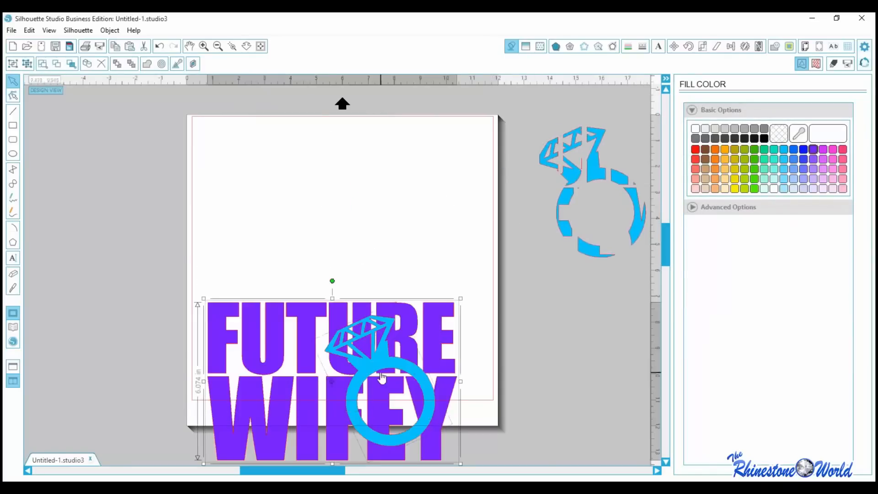
{"action": "left_click_drag", "start_coordinate": [377, 326], "coordinate": [391, 165]}
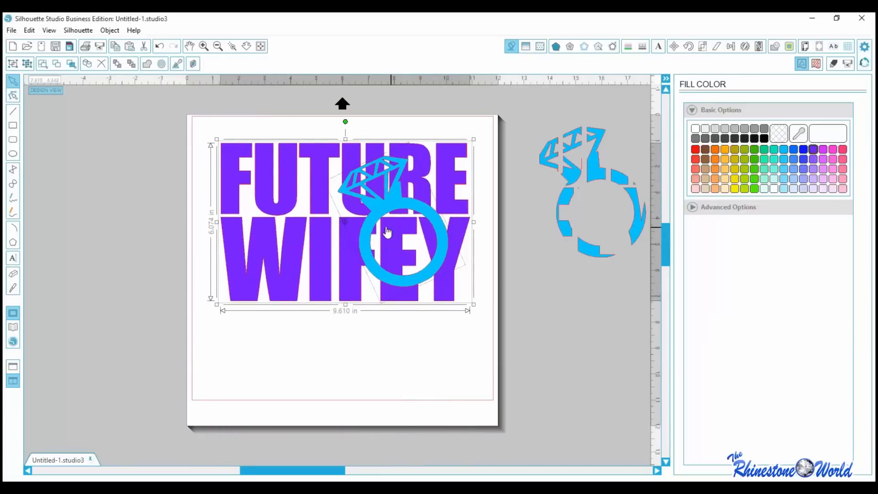
{"action": "left_click_drag", "start_coordinate": [317, 287], "coordinate": [310, 283]}
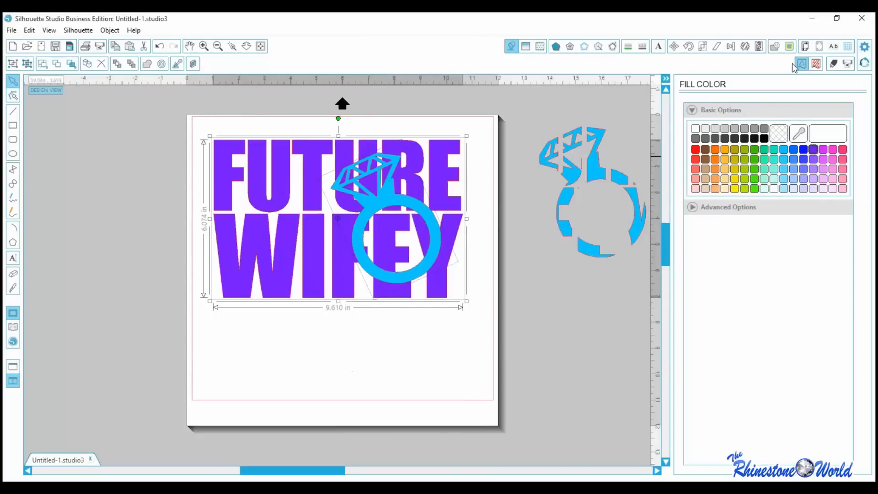
Try Subtract All on the ring and text, pull the ring away from the letters, and undo the attempt.
{"action": "left_click", "coordinate": [775, 47]}
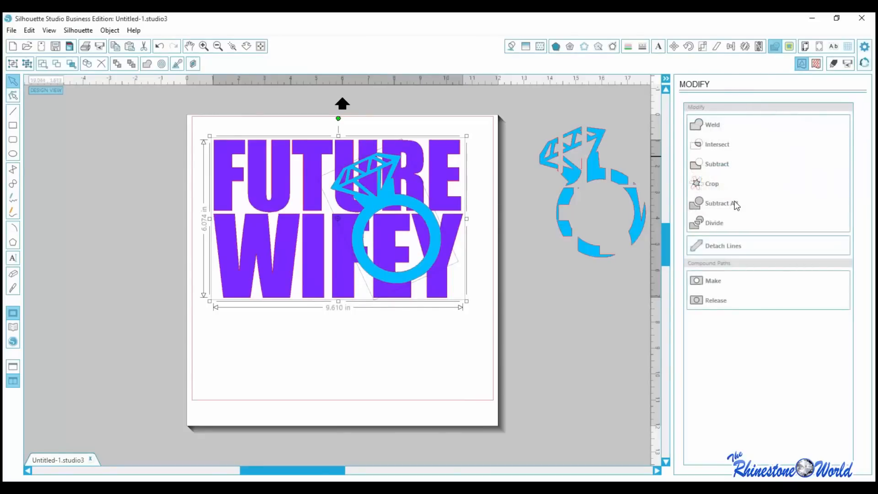
{"action": "left_click", "coordinate": [373, 192]}
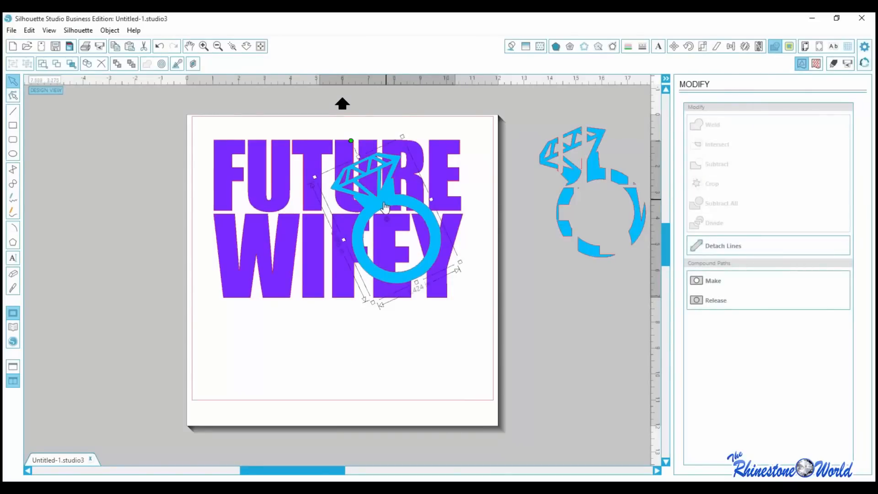
{"action": "left_click_drag", "start_coordinate": [384, 206], "coordinate": [352, 287]}
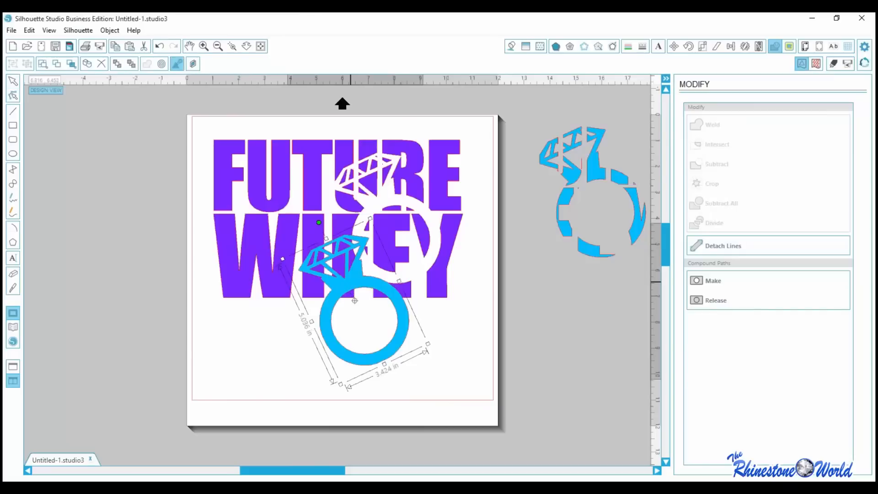
{"action": "key", "text": "ctrl+z"}
{"action": "left_click", "coordinate": [342, 285], "text": "shift"}
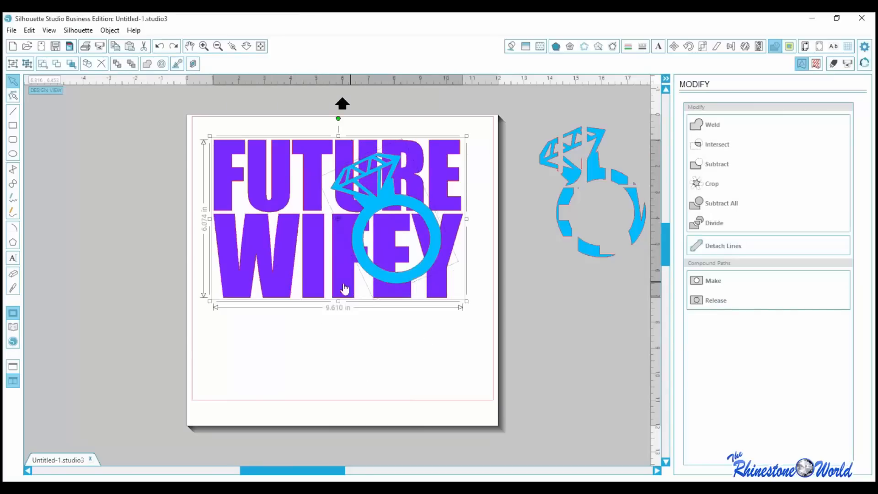
Subtract the ring from the FUTURE WIFEY text and combine the remaining letter pieces into one object.
{"action": "left_click", "coordinate": [713, 165]}
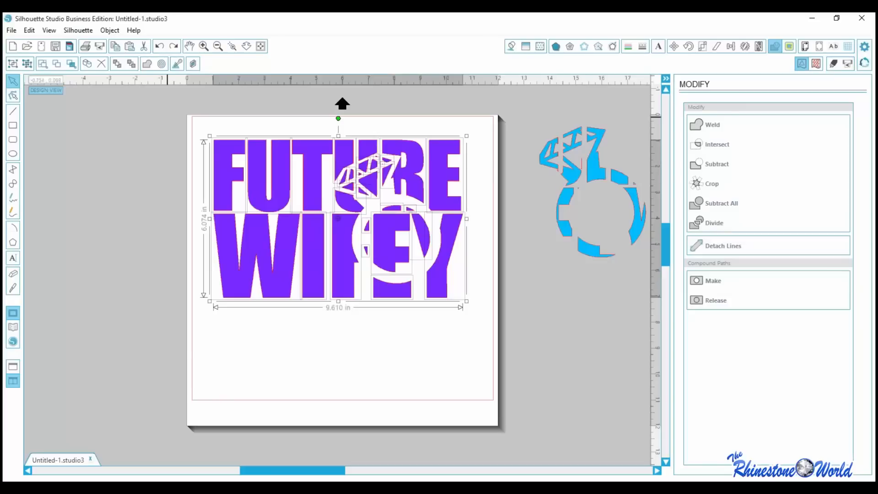
{"action": "key", "text": "ctrl+u"}
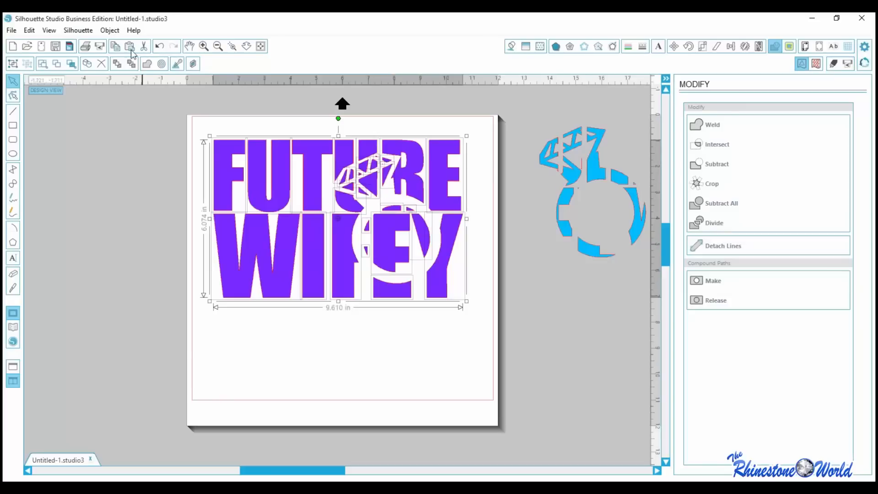
{"action": "left_click", "coordinate": [110, 30]}
{"action": "left_click", "coordinate": [118, 254]}
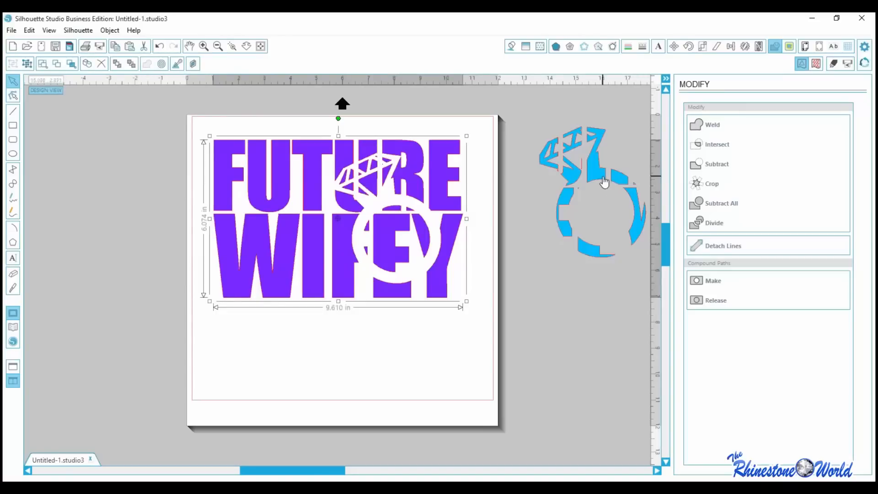
Place the light blue ring pieces over the ring-shaped cutout in the FUTURE WIFEY text.
{"action": "left_click_drag", "start_coordinate": [594, 183], "coordinate": [401, 206]}
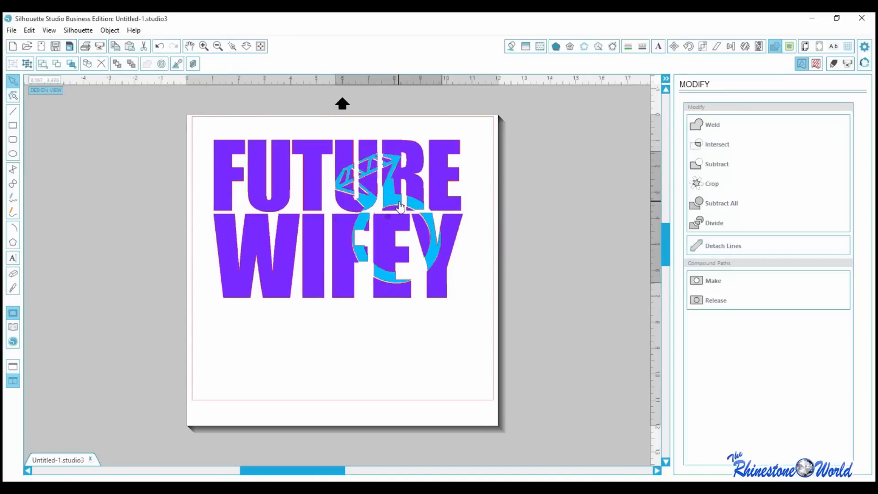
{"action": "left_click", "coordinate": [232, 46]}
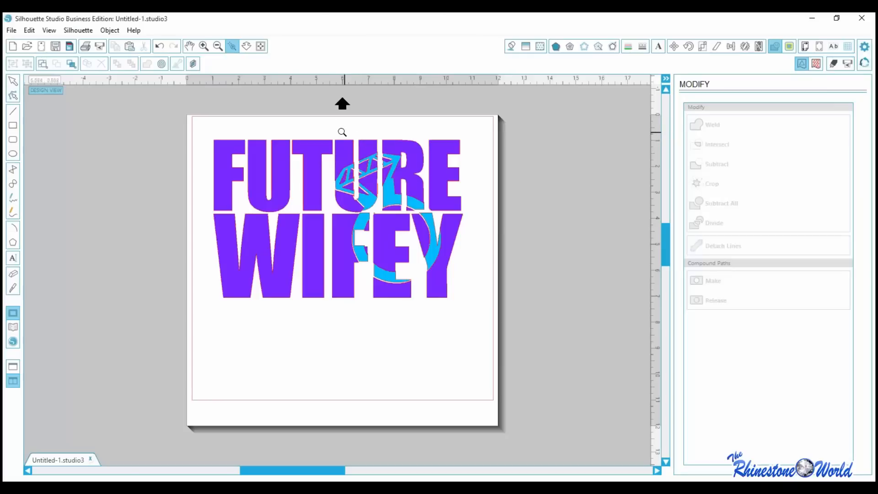
{"action": "left_click_drag", "start_coordinate": [316, 130], "coordinate": [360, 306]}
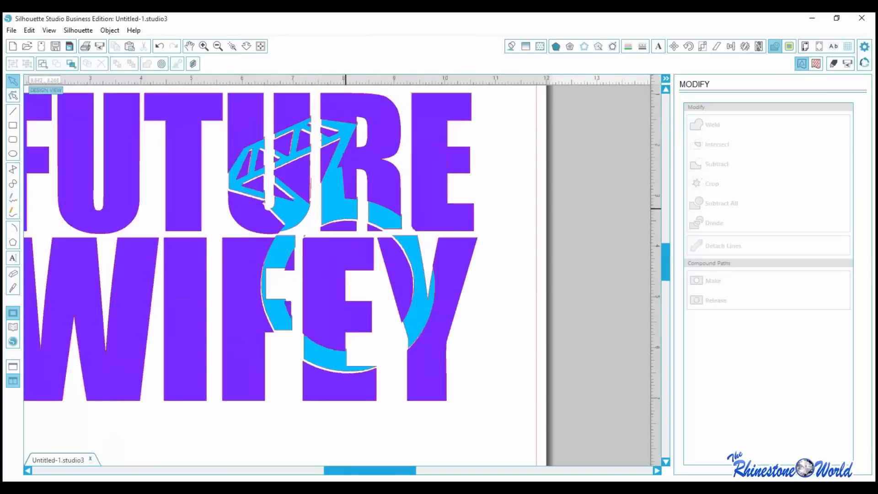
{"action": "left_click", "coordinate": [345, 214]}
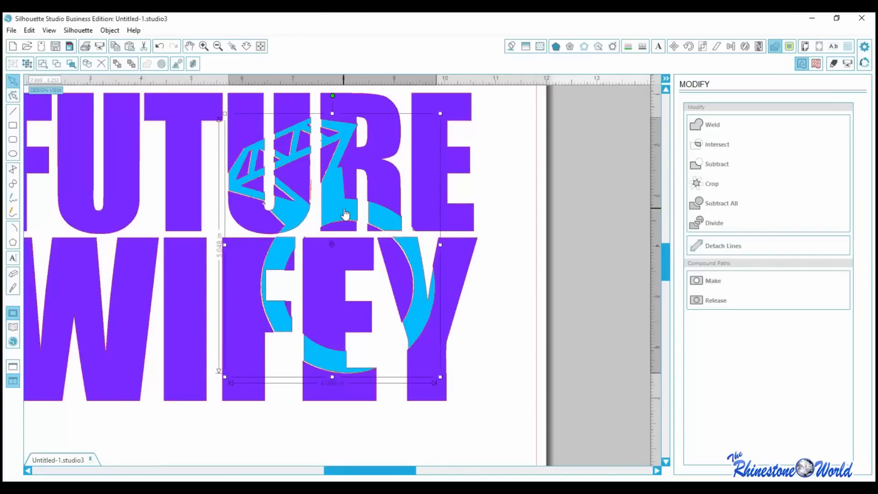
Nudge the light blue ring pieces in small increments until they fit the cutout in the letters.
{"action": "key", "text": "Left"}
{"action": "key", "text": "Left"}
{"action": "key", "text": "Left"}
{"action": "key", "text": "Up"}
{"action": "key", "text": "Up"}
{"action": "key", "text": "Up"}
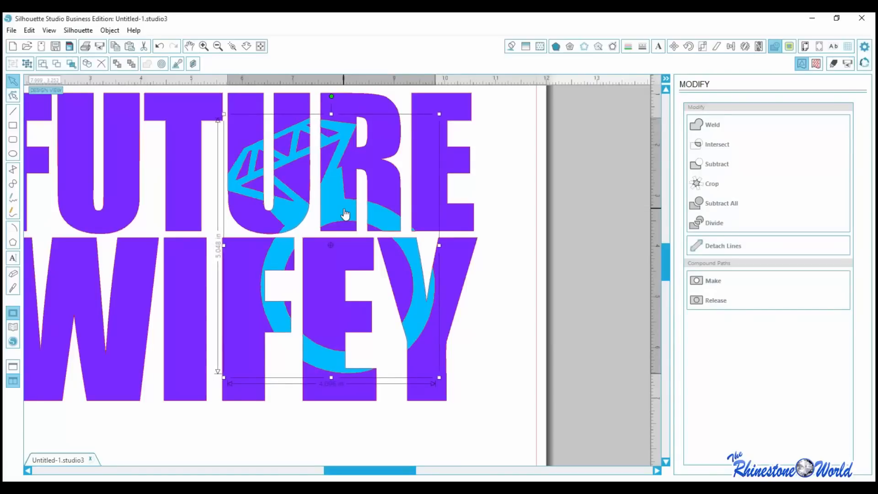
{"action": "key", "text": "Right"}
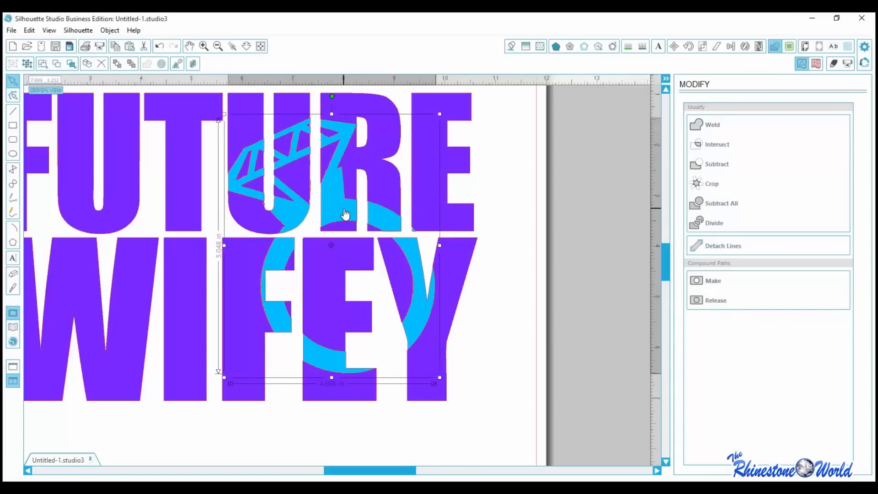
{"action": "key", "text": "Left"}
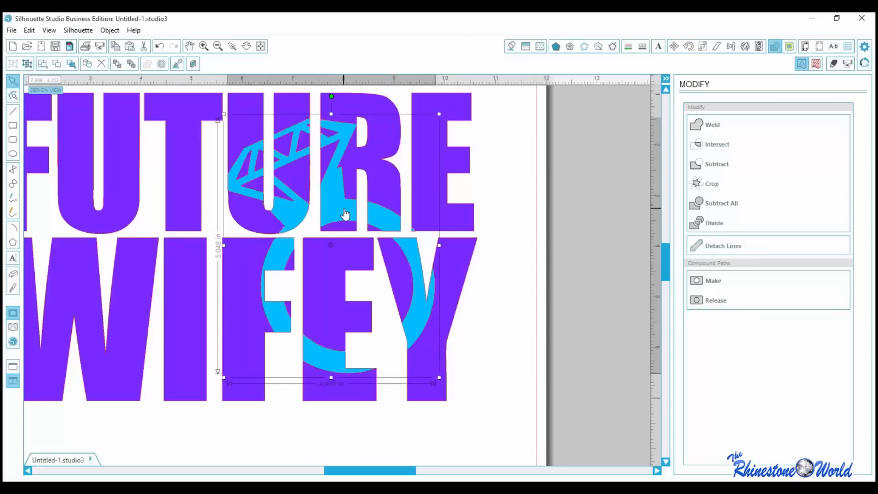
{"action": "left_click", "coordinate": [261, 46]}
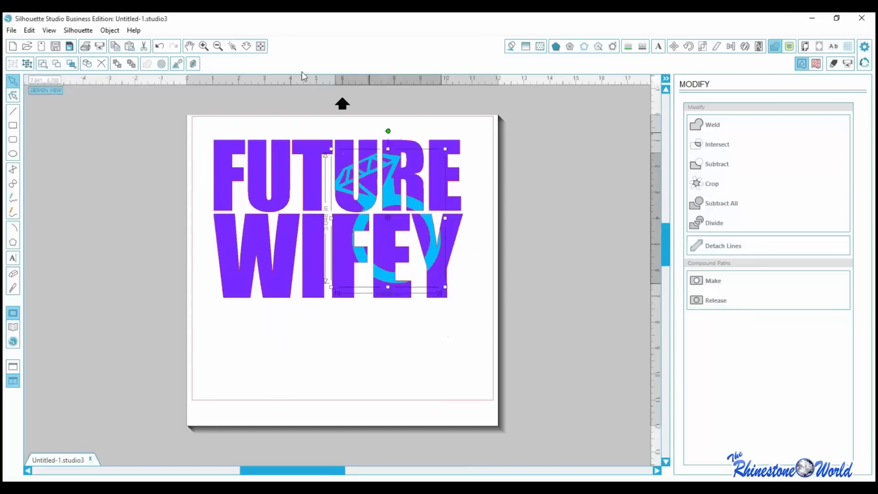
{"action": "left_click", "coordinate": [278, 398]}
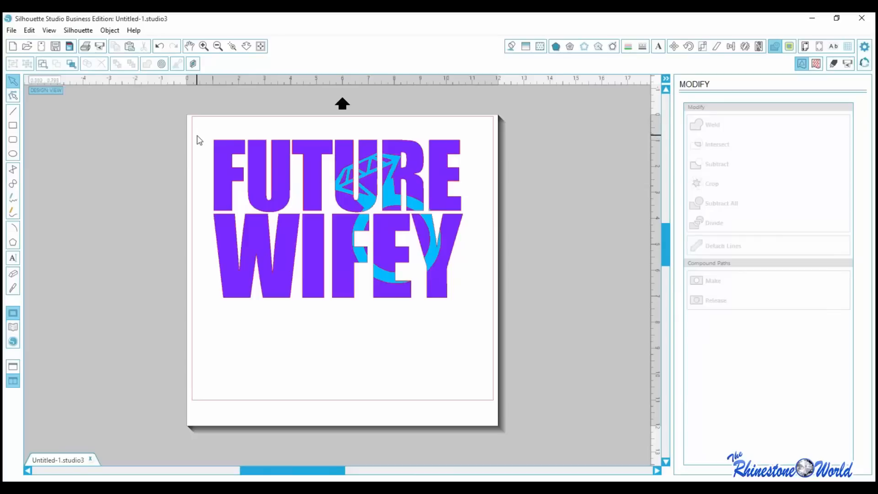
Undo the ring nudges, its placement, the subtraction and the upward move of the FUTURE WIFEY design.
{"action": "key", "text": "ctrl+z"}
{"action": "key", "text": "ctrl+z"}
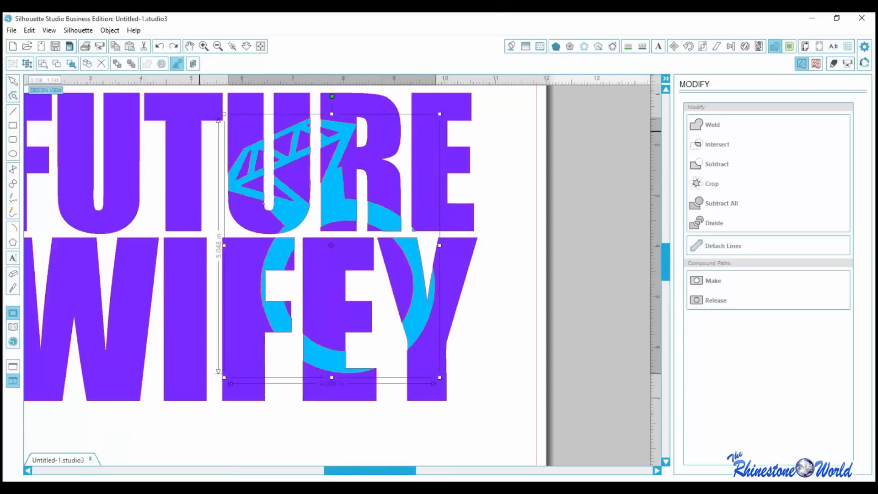
{"action": "key", "text": "Right"}
{"action": "key", "text": "Right"}
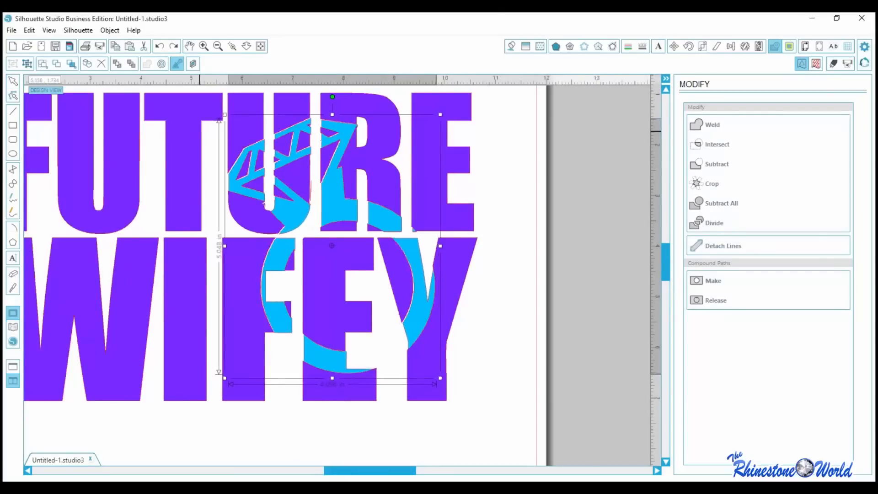
{"action": "key", "text": "Up"}
{"action": "key", "text": "Up"}
{"action": "key", "text": "Up"}
{"action": "key", "text": "Up"}
{"action": "key", "text": "Up"}
{"action": "key", "text": "Escape"}
{"action": "key", "text": "ctrl+0"}
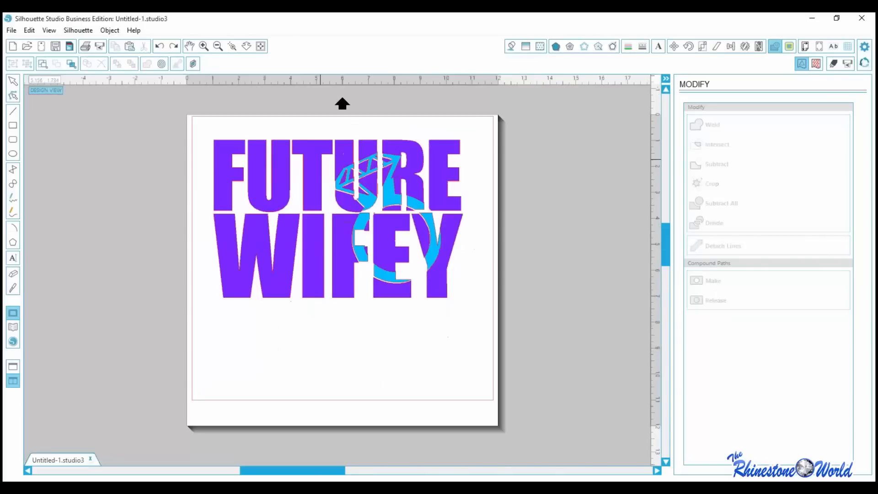
{"action": "key", "text": "ctrl+z"}
{"action": "key", "text": "ctrl+z"}
{"action": "key", "text": "ctrl+z"}
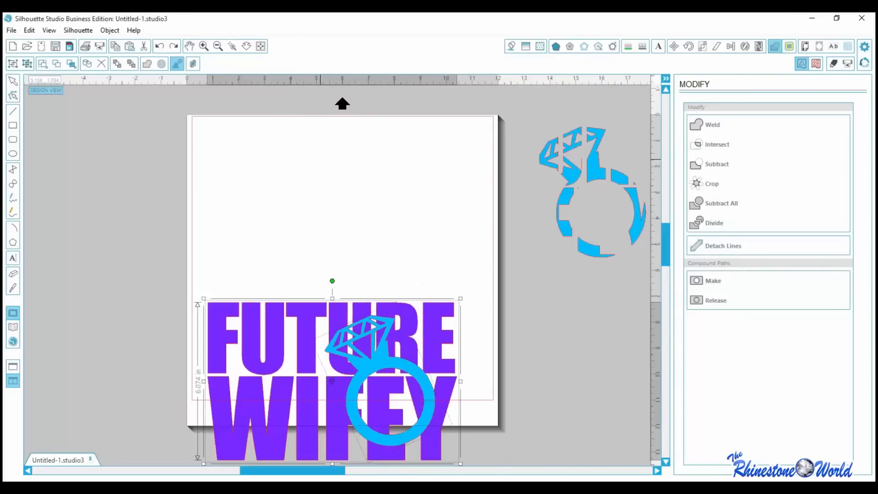
{"action": "key", "text": "Escape"}
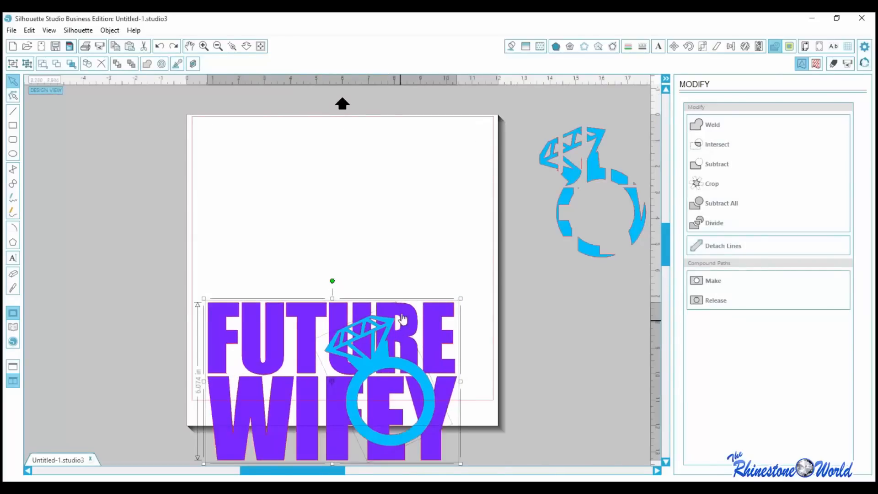
Move the FUTURE WIFEY design to the upper part of the page and paste a copy of it directly below.
{"action": "left_click_drag", "start_coordinate": [402, 320], "coordinate": [403, 144]}
{"action": "key", "text": "ctrl+v"}
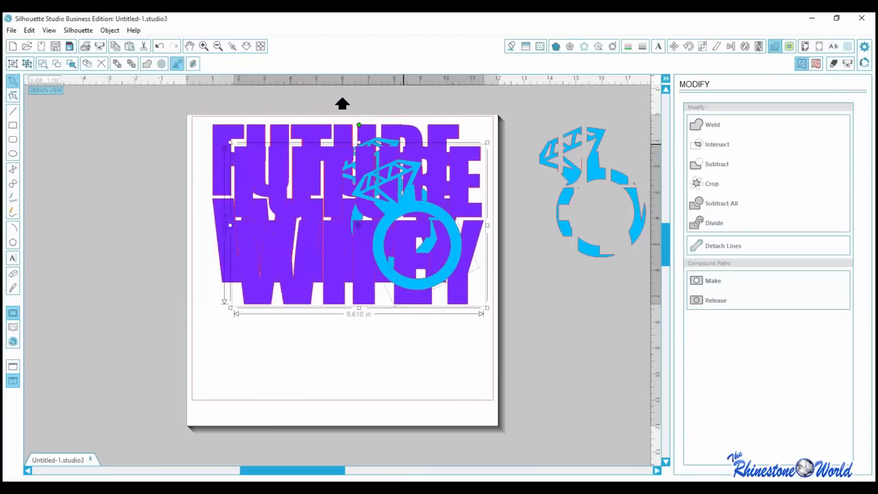
{"action": "left_click_drag", "start_coordinate": [419, 209], "coordinate": [397, 375]}
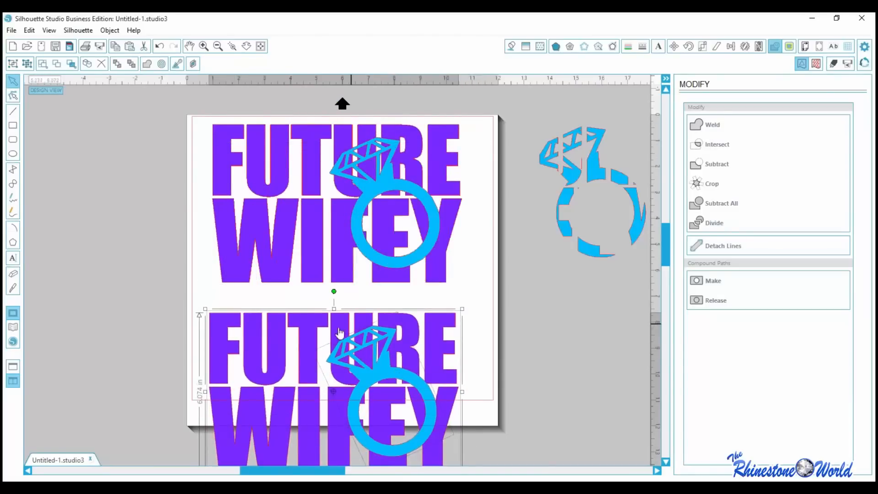
{"action": "left_click_drag", "start_coordinate": [304, 340], "coordinate": [305, 327]}
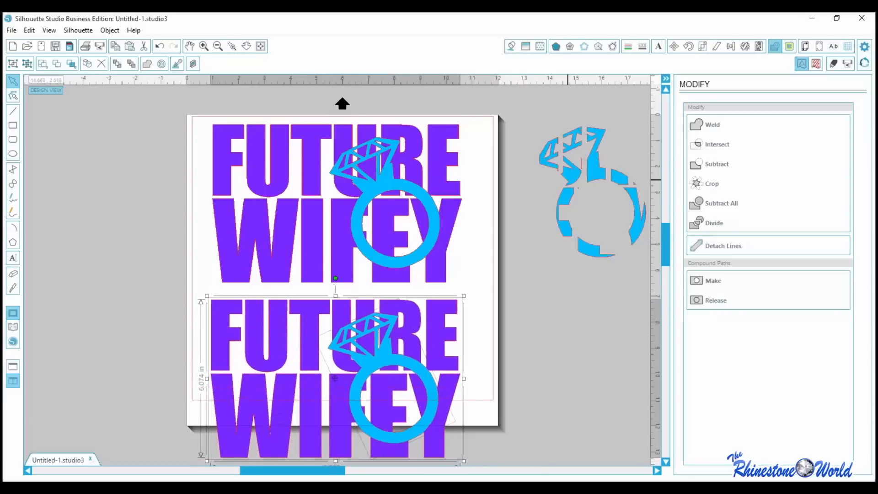
{"action": "left_click", "coordinate": [401, 196]}
{"action": "left_click", "coordinate": [182, 160]}
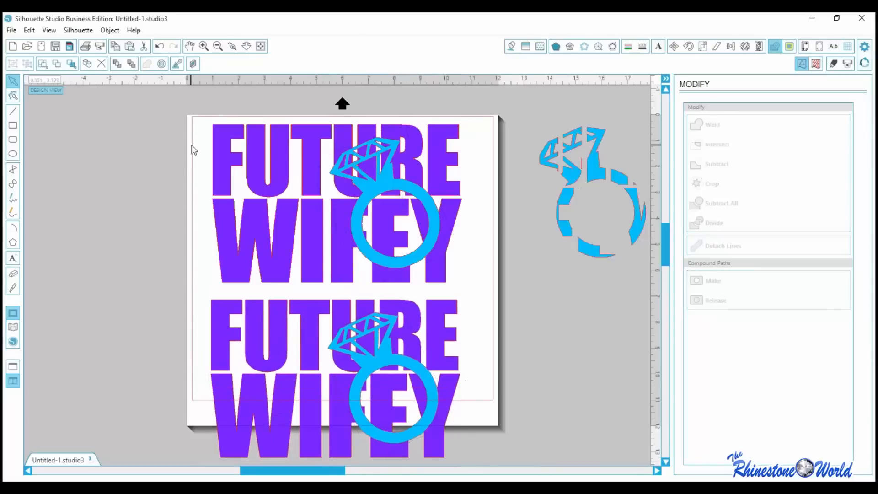
Try to crop the upper FUTURE WIFEY letters with their ring, and undo the crop.
{"action": "left_click_drag", "start_coordinate": [195, 141], "coordinate": [467, 243]}
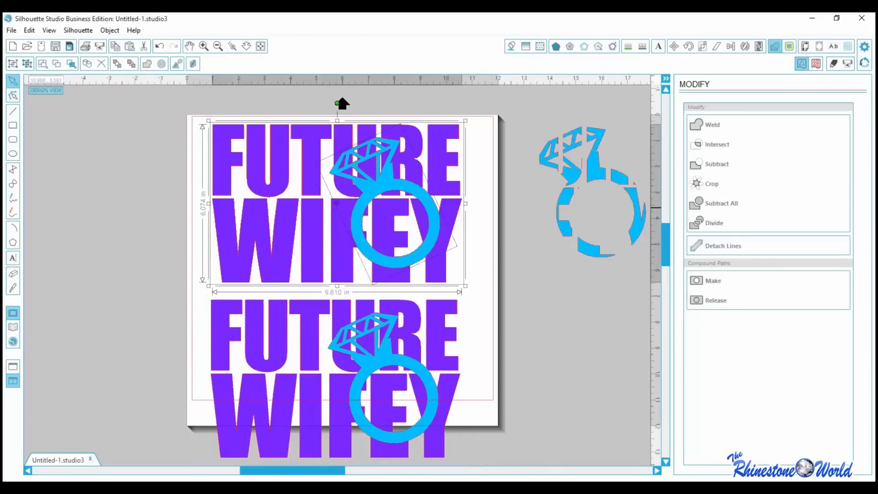
{"action": "left_click", "coordinate": [713, 183]}
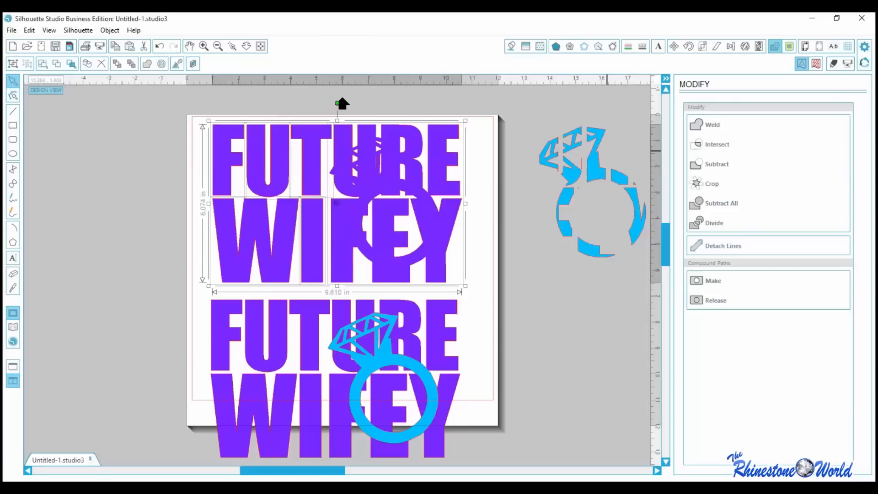
{"action": "key", "text": "ctrl+z"}
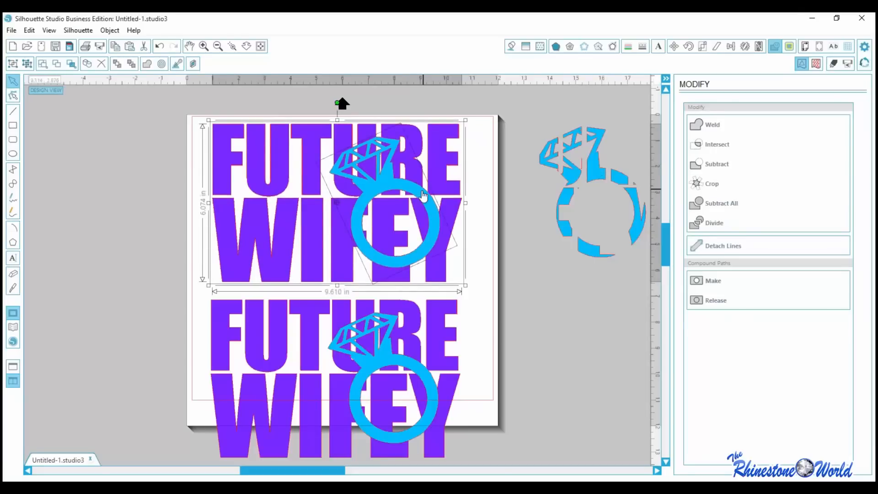
Bring the upper ring to the front, try the crop with the letters again, and undo it.
{"action": "left_click", "coordinate": [192, 190]}
{"action": "right_click", "coordinate": [375, 190]}
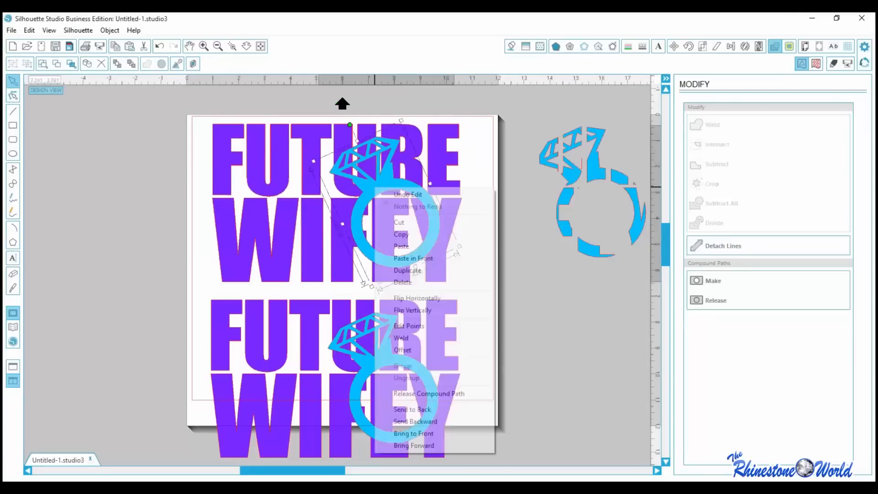
{"action": "left_click", "coordinate": [426, 434]}
{"action": "left_click_drag", "start_coordinate": [193, 165], "coordinate": [471, 242]}
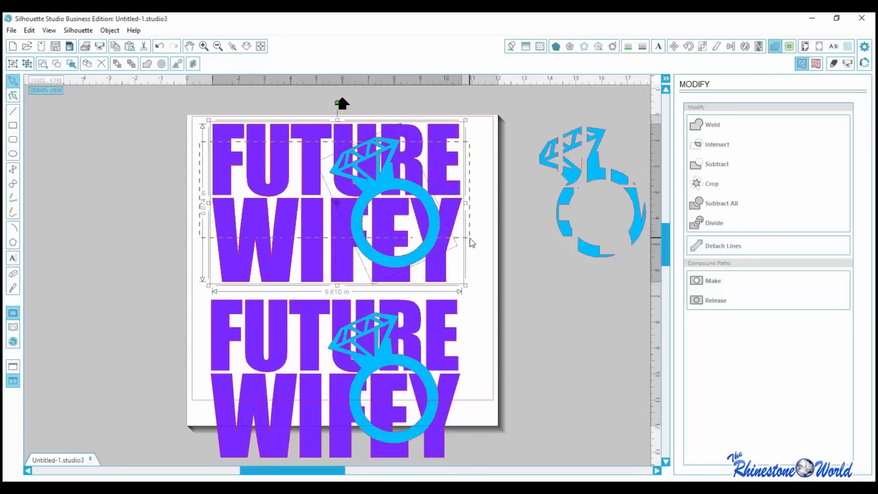
{"action": "left_click", "coordinate": [717, 188]}
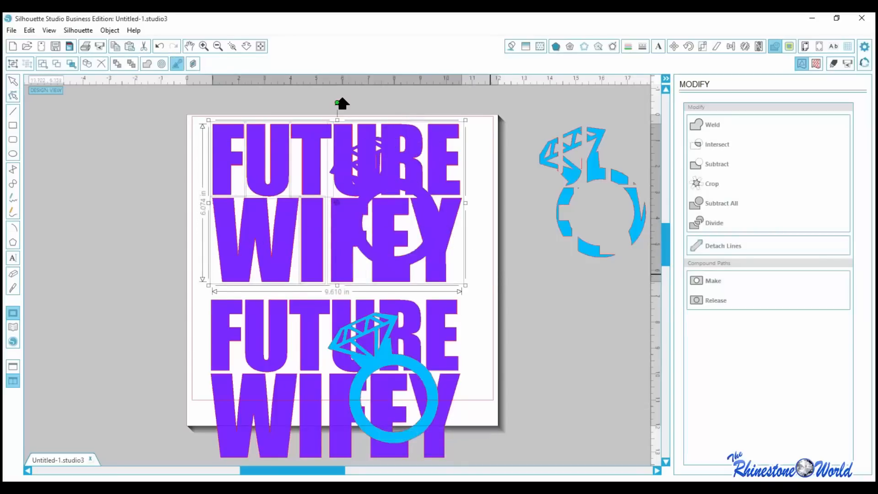
{"action": "key", "text": "ctrl+z"}
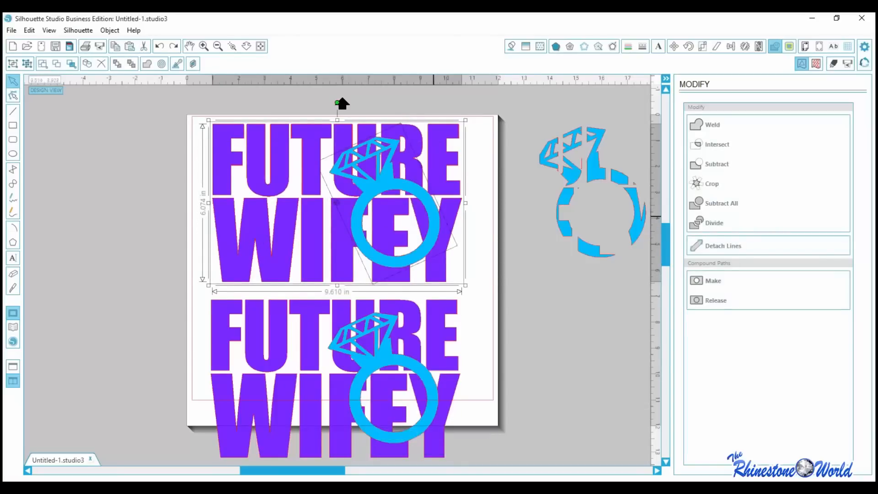
Park the upper FUTURE WIFEY design off the page to the left and move the lower copy up onto the page.
{"action": "left_click_drag", "start_coordinate": [437, 220], "coordinate": [123, 217]}
{"action": "mouse_move", "coordinate": [608, 177]}
{"action": "left_mouse_down"}
{"action": "mouse_move", "coordinate": [457, 166]}
{"action": "mouse_move", "coordinate": [596, 176]}
{"action": "left_mouse_up"}
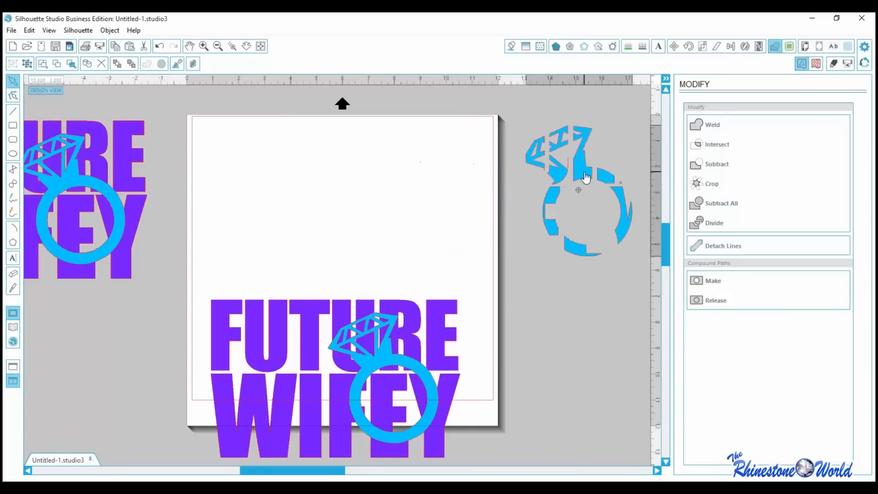
{"action": "left_click_drag", "start_coordinate": [249, 235], "coordinate": [445, 176]}
{"action": "left_click", "coordinate": [336, 384]}
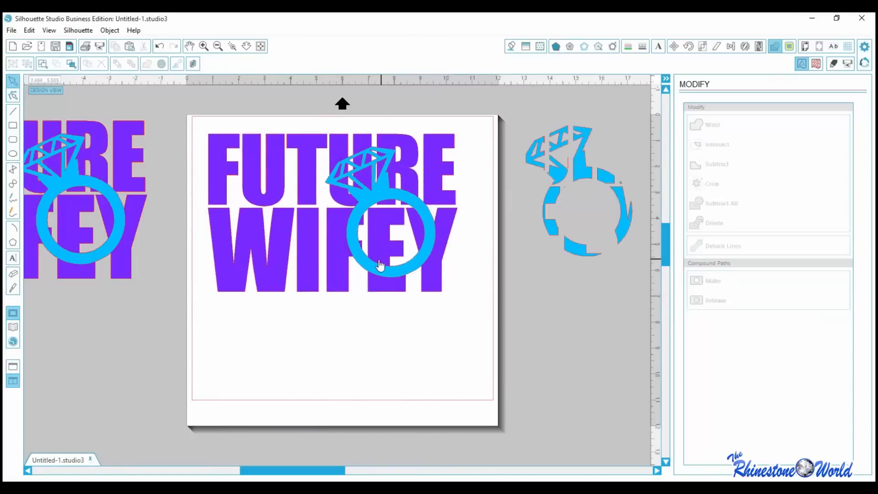
Create a 0.125 in offset with round corners around the light blue ring on the page.
{"action": "left_click", "coordinate": [371, 272]}
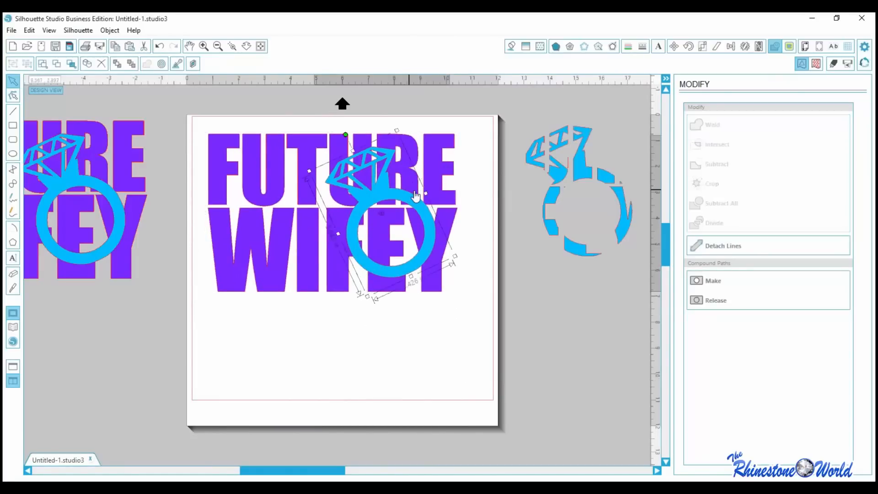
{"action": "left_click", "coordinate": [613, 46]}
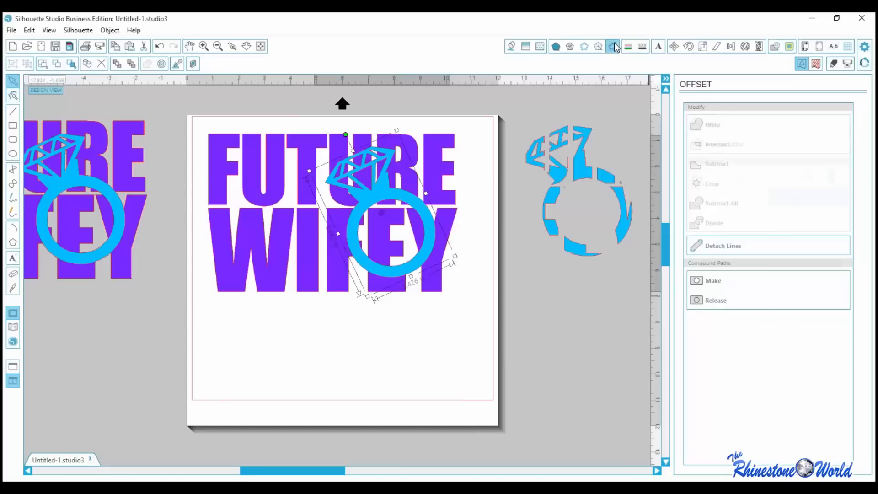
{"action": "left_click", "coordinate": [709, 123]}
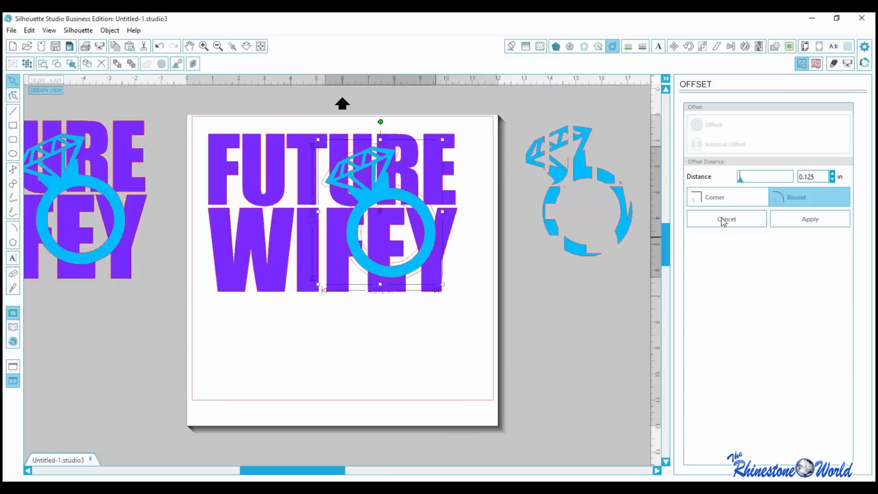
{"action": "left_click", "coordinate": [801, 226]}
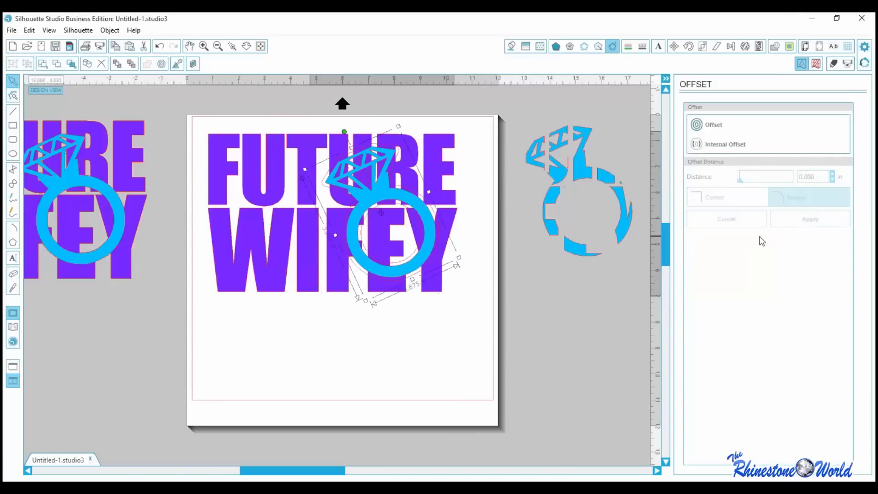
Move the original light blue ring off the page and release the compound path of its offset outline.
{"action": "left_click_drag", "start_coordinate": [409, 206], "coordinate": [141, 361]}
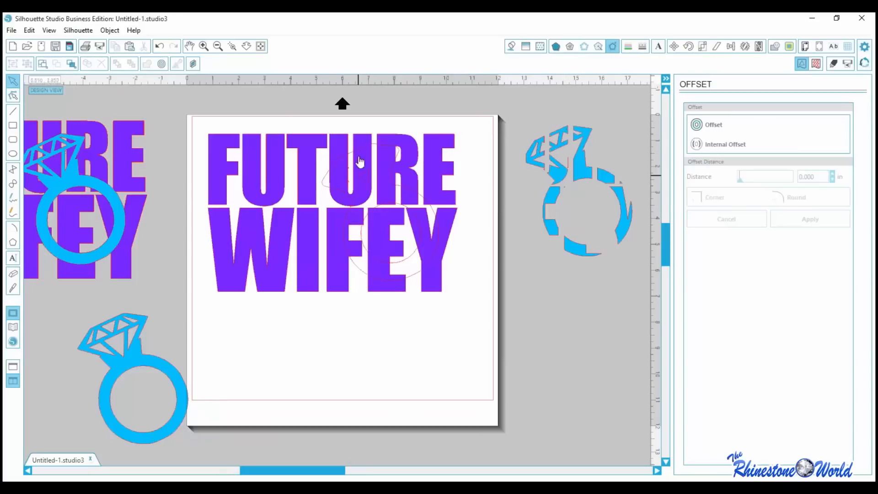
{"action": "left_click", "coordinate": [360, 273]}
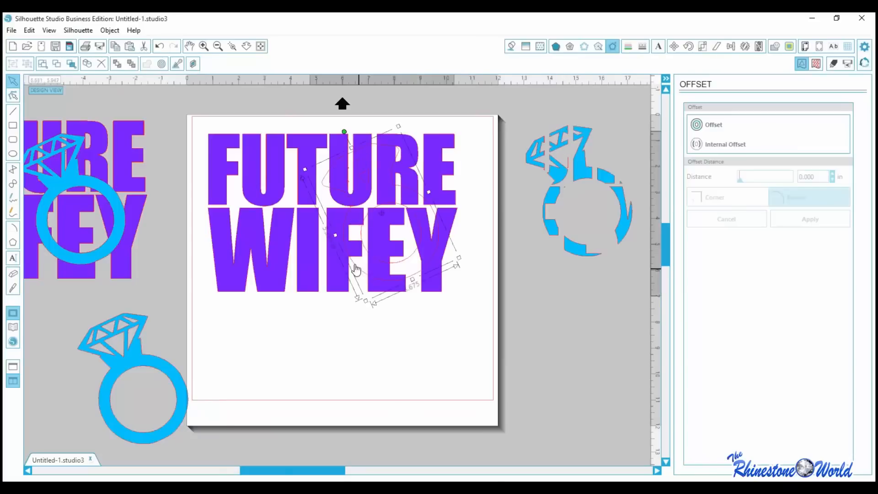
{"action": "left_click", "coordinate": [110, 30]}
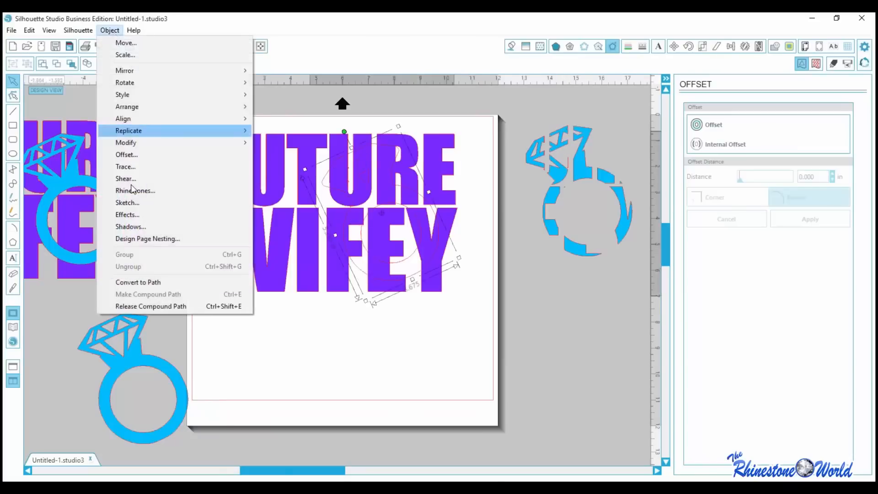
{"action": "left_click", "coordinate": [139, 306]}
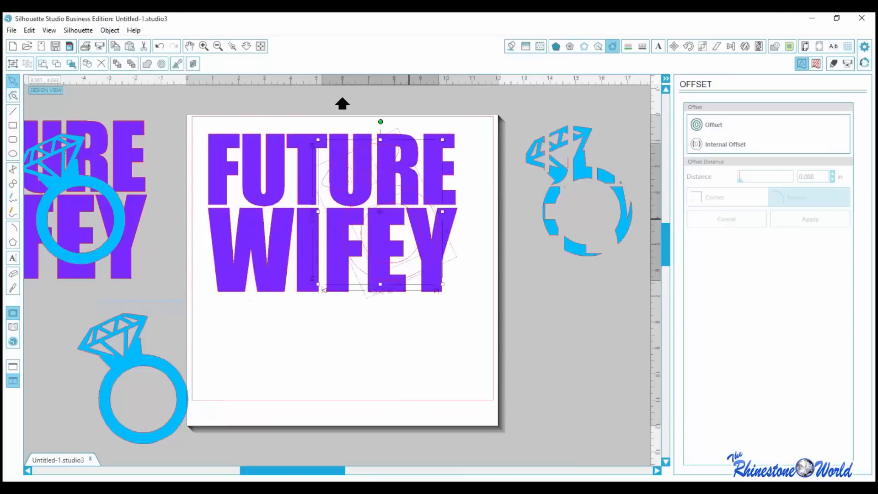
{"action": "left_click", "coordinate": [325, 357]}
Try to select the small inner outlines of the offset's diamond together.
{"action": "left_click", "coordinate": [233, 46]}
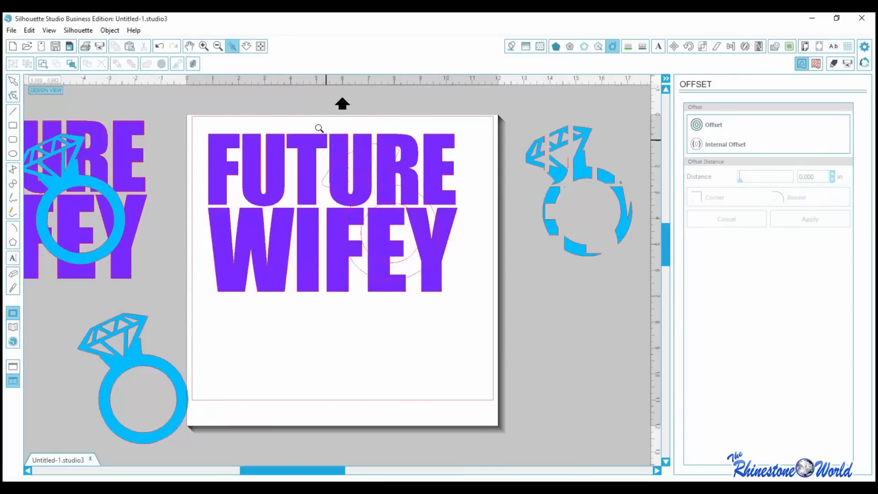
{"action": "left_click_drag", "start_coordinate": [319, 128], "coordinate": [431, 249]}
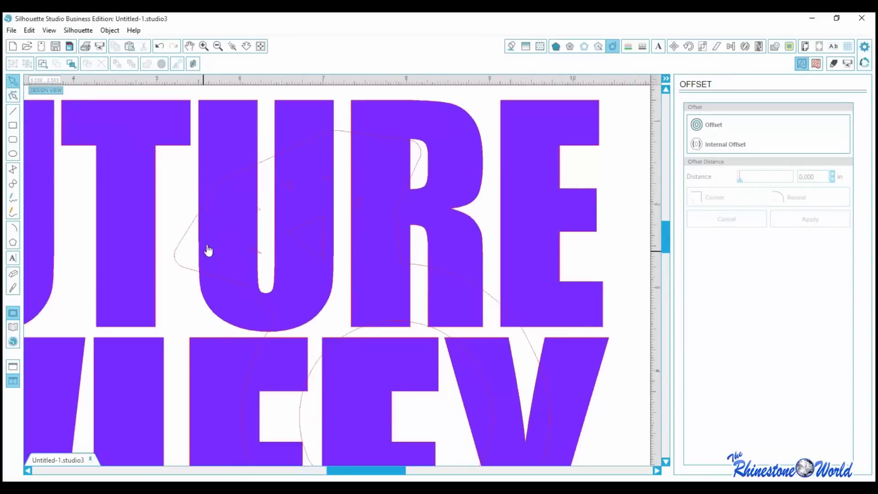
{"action": "left_click", "coordinate": [255, 255]}
{"action": "left_click", "coordinate": [258, 215]}
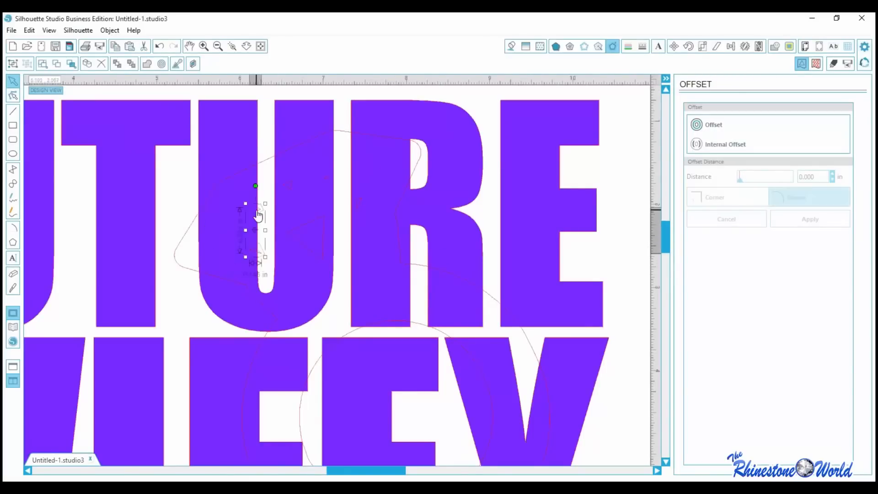
{"action": "left_click", "coordinate": [292, 189]}
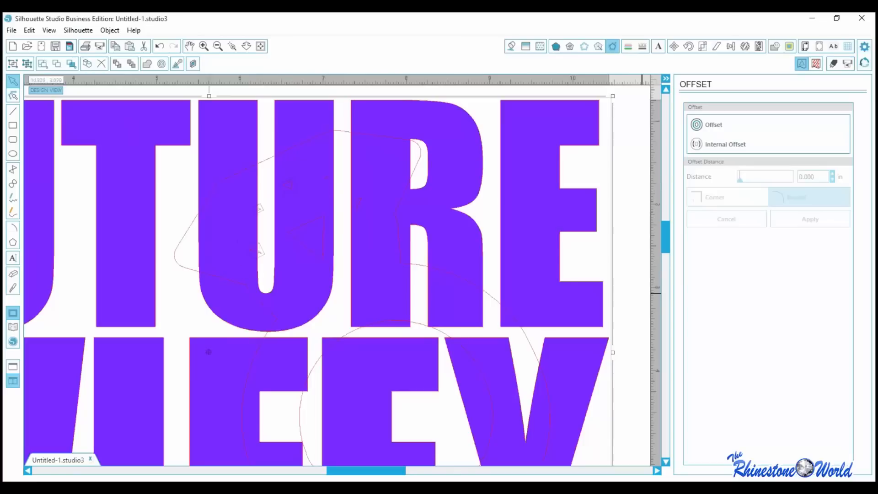
{"action": "left_click", "coordinate": [641, 309]}
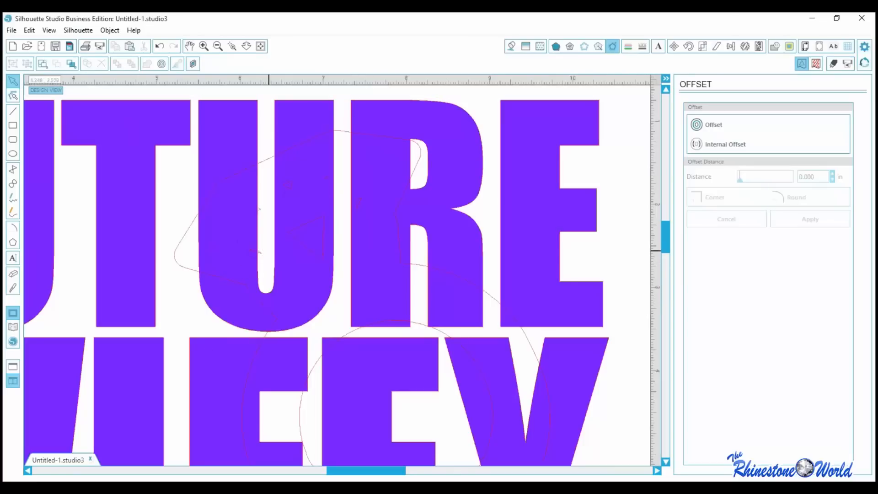
{"action": "left_click", "coordinate": [263, 257]}
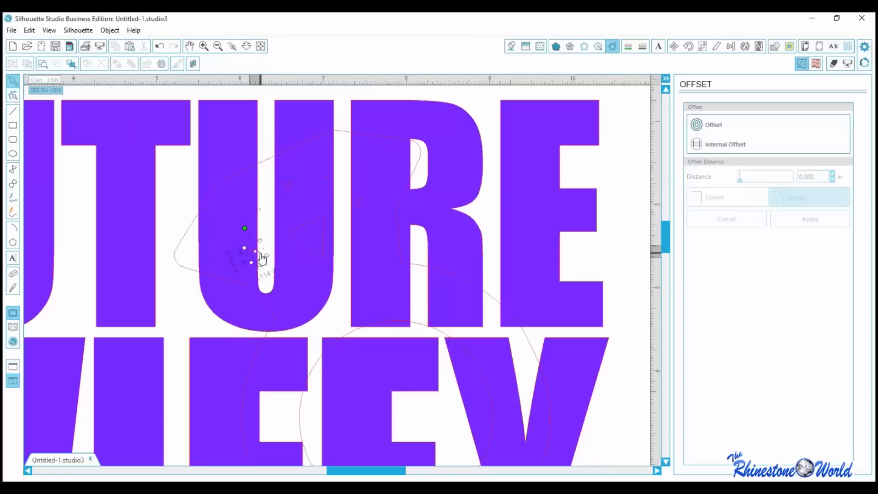
{"action": "left_click", "coordinate": [259, 210], "text": "shift"}
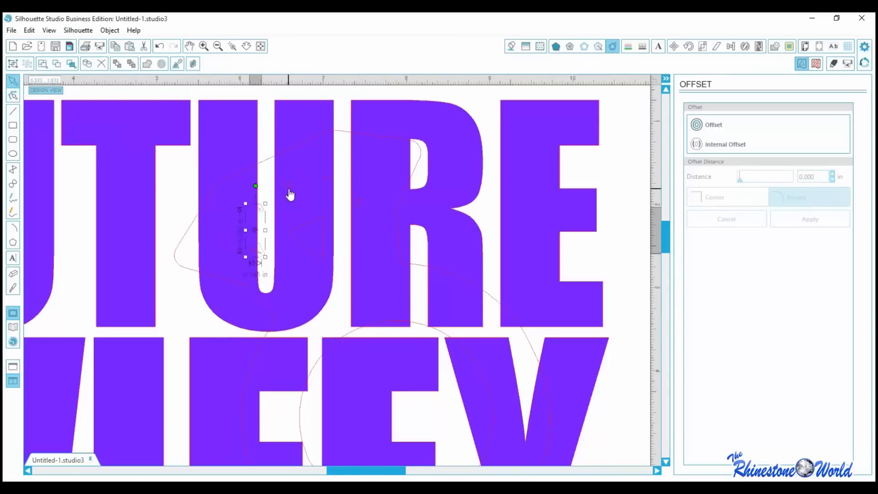
{"action": "left_click", "coordinate": [290, 194], "text": "shift"}
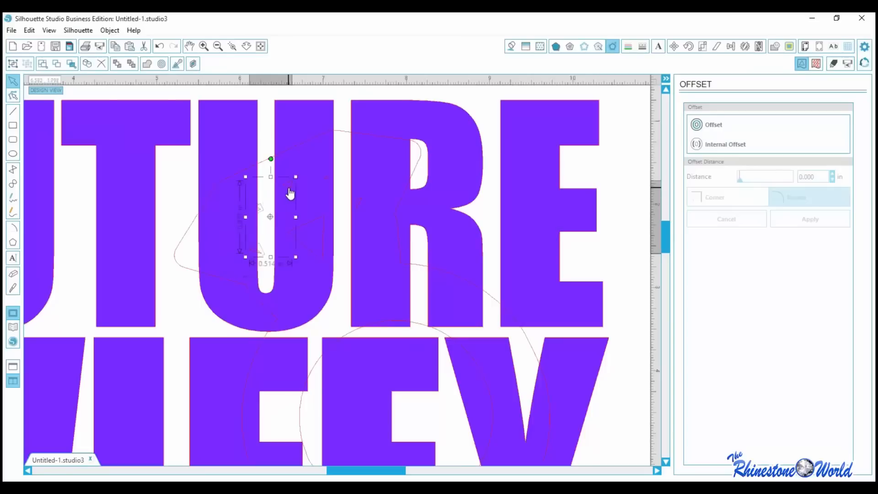
{"action": "left_click", "coordinate": [328, 183]}
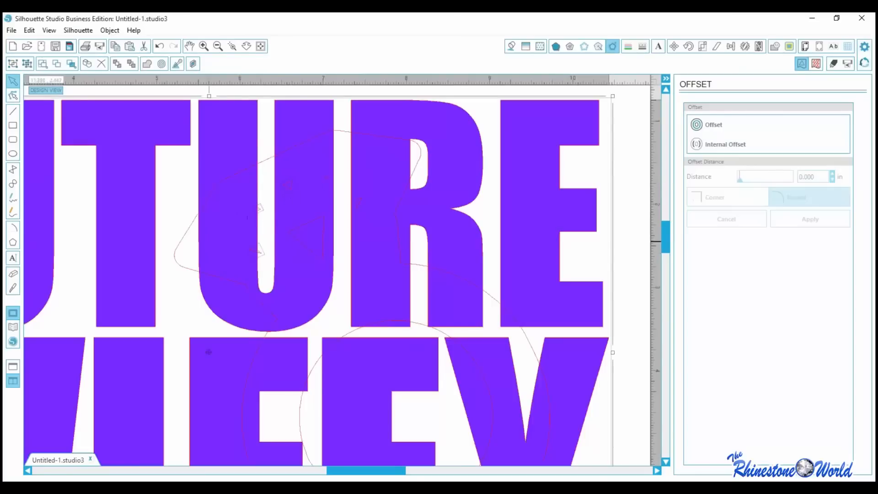
{"action": "left_click", "coordinate": [639, 242]}
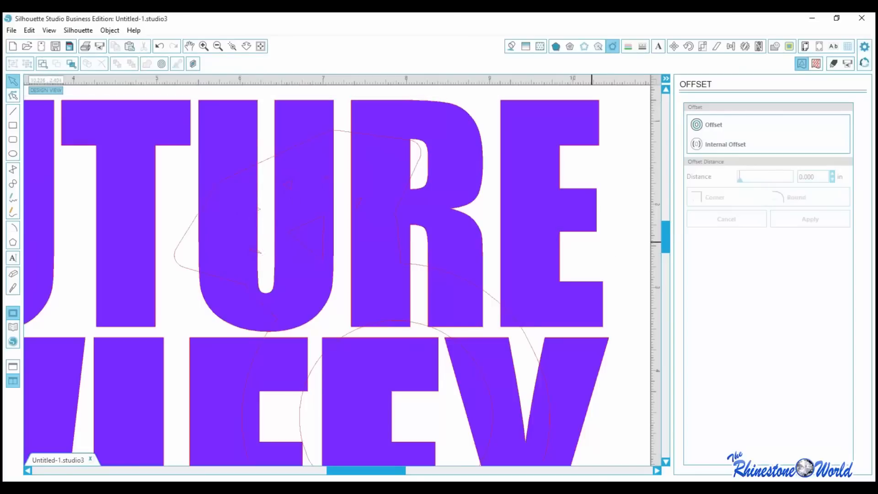
Delete the small inner outlines inside the diamond of the offset ring, one after another.
{"action": "left_click", "coordinate": [292, 190]}
{"action": "left_click", "coordinate": [264, 213]}
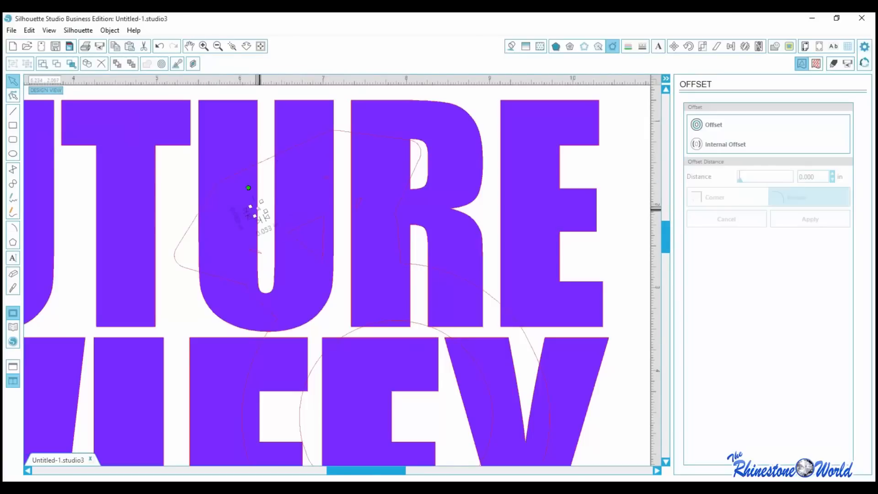
{"action": "left_click", "coordinate": [260, 254]}
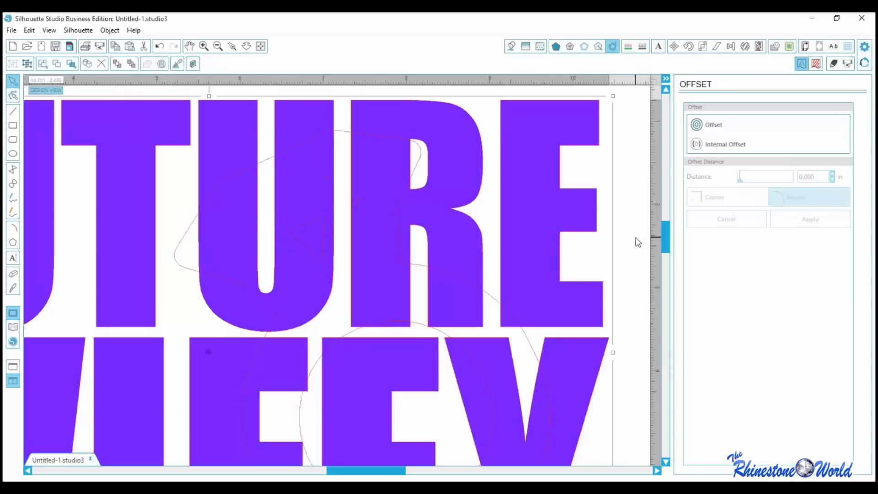
{"action": "left_click", "coordinate": [324, 264]}
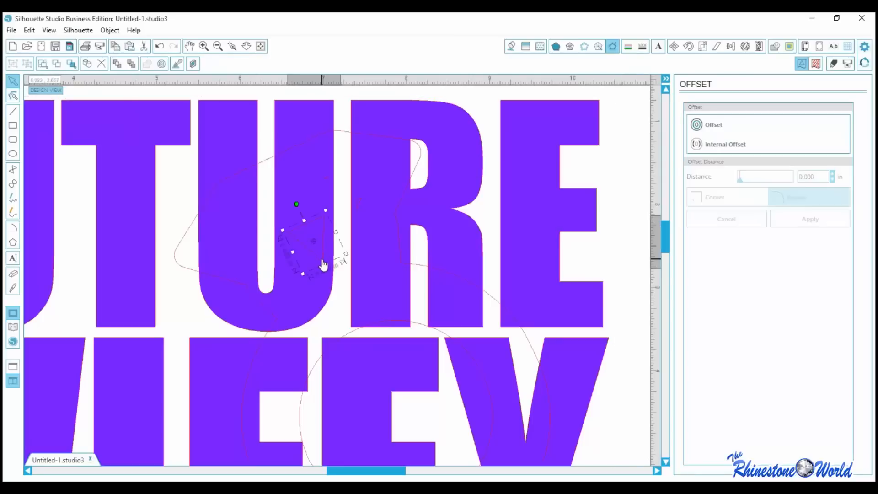
{"action": "key", "text": "Delete"}
{"action": "left_click", "coordinate": [326, 178]}
{"action": "key", "text": "Delete"}
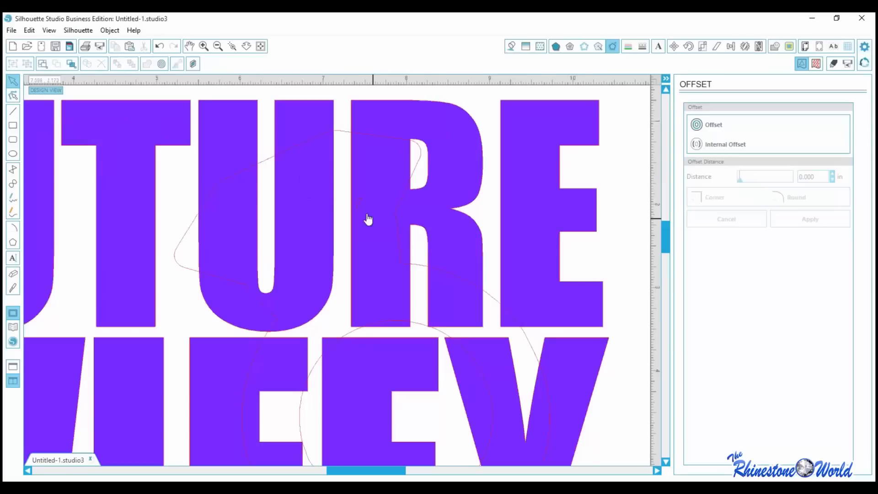
{"action": "left_click", "coordinate": [358, 212]}
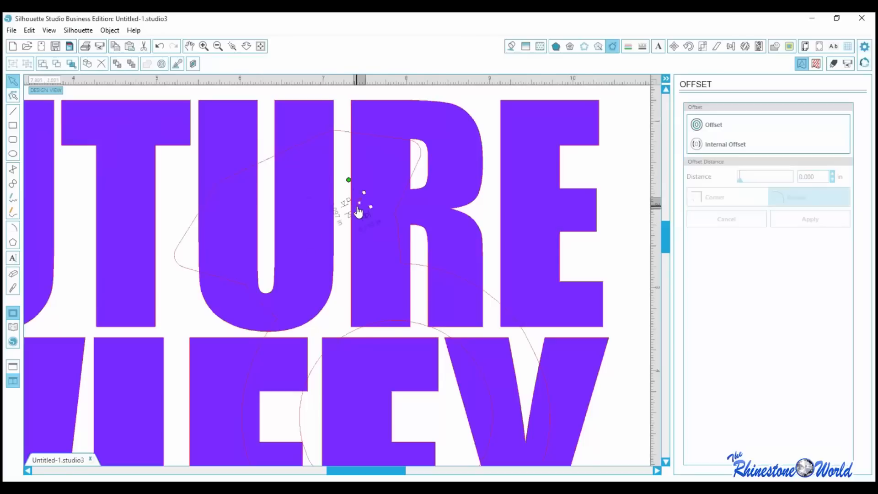
{"action": "key", "text": "Delete"}
Make a compound path from the offset's outer outline and its inner band circle.
{"action": "left_click", "coordinate": [261, 46]}
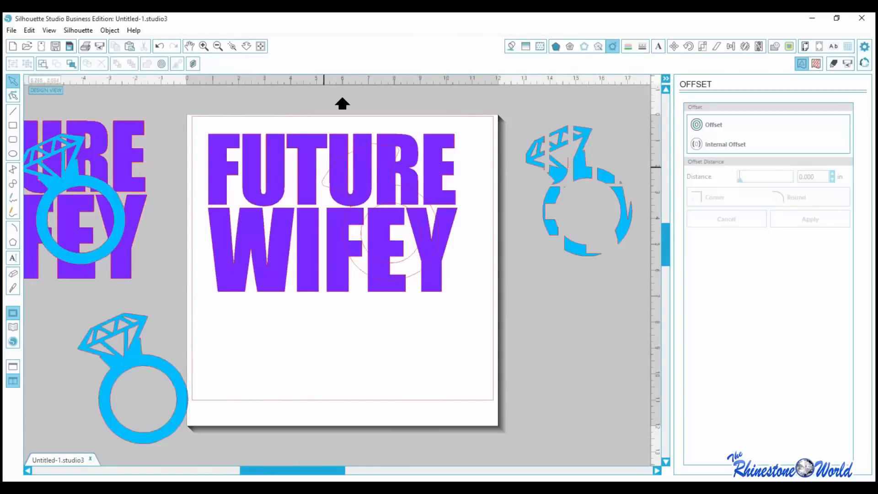
{"action": "left_click", "coordinate": [233, 46]}
{"action": "left_click_drag", "start_coordinate": [325, 288], "coordinate": [393, 350]}
{"action": "scroll", "coordinate": [374, 367], "scroll_direction": "up", "scroll_amount": 1}
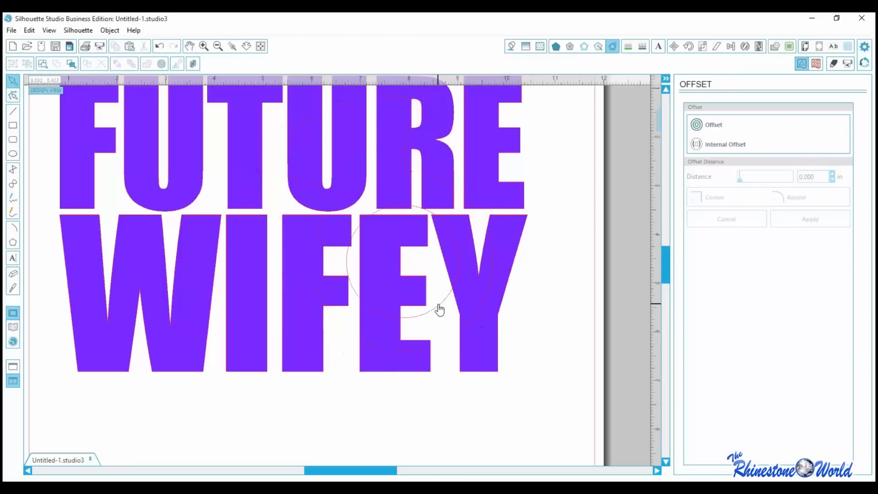
{"action": "left_click", "coordinate": [447, 330]}
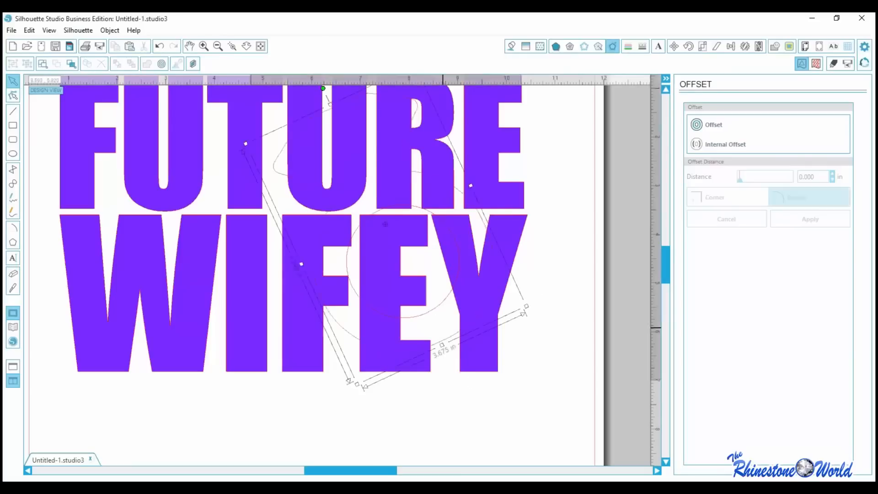
{"action": "left_click", "coordinate": [443, 299], "text": "shift"}
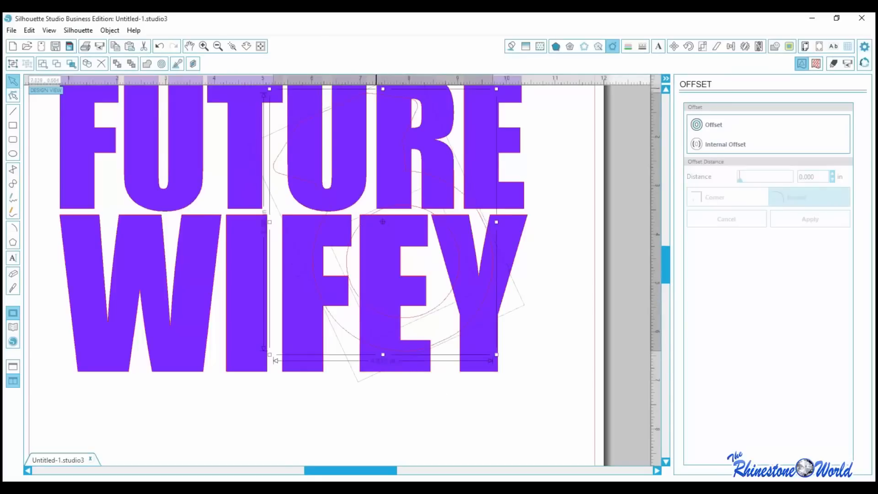
{"action": "left_click", "coordinate": [110, 30]}
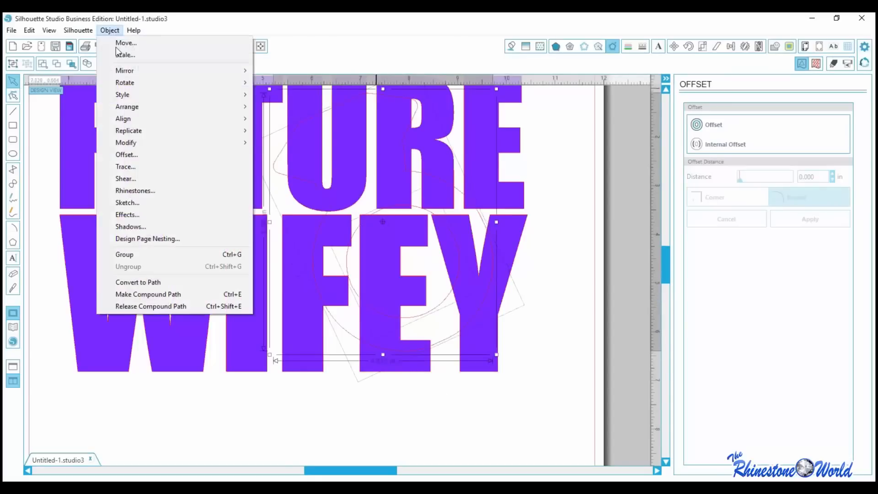
{"action": "left_click", "coordinate": [123, 296]}
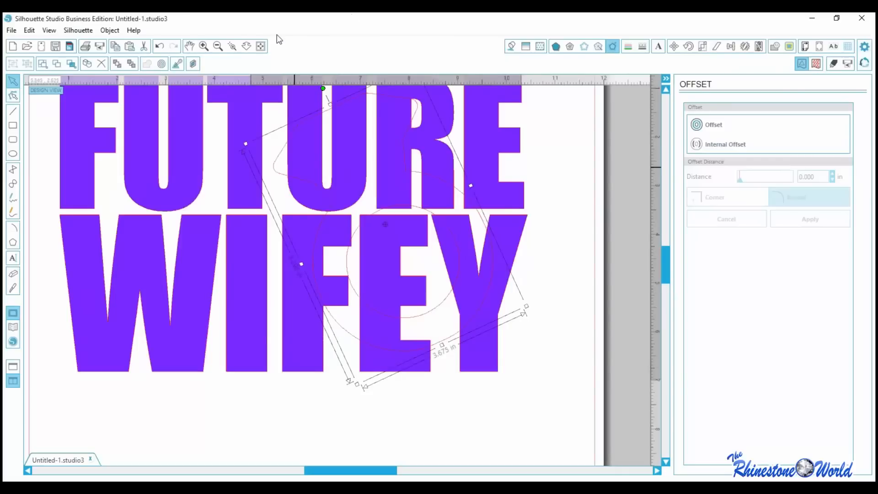
Fill the offset ring shape with magenta so it stands out against the purple lettering.
{"action": "left_click", "coordinate": [262, 46]}
{"action": "left_click", "coordinate": [238, 193]}
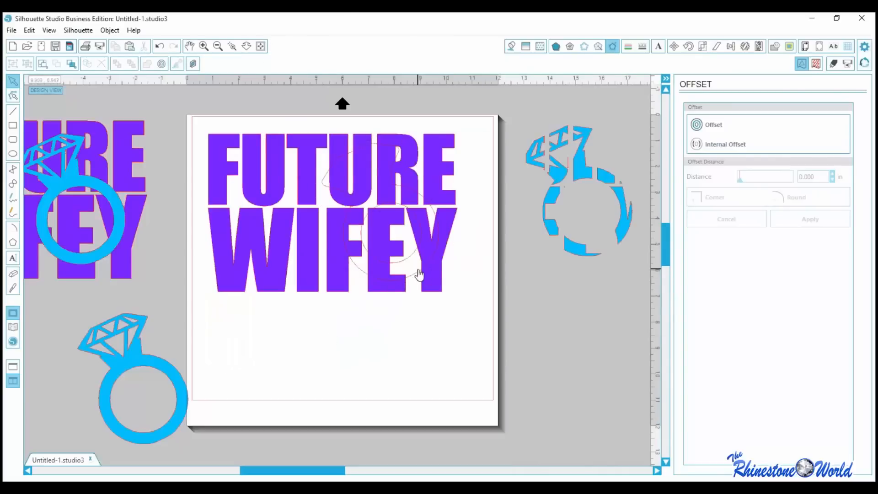
{"action": "left_click", "coordinate": [418, 274]}
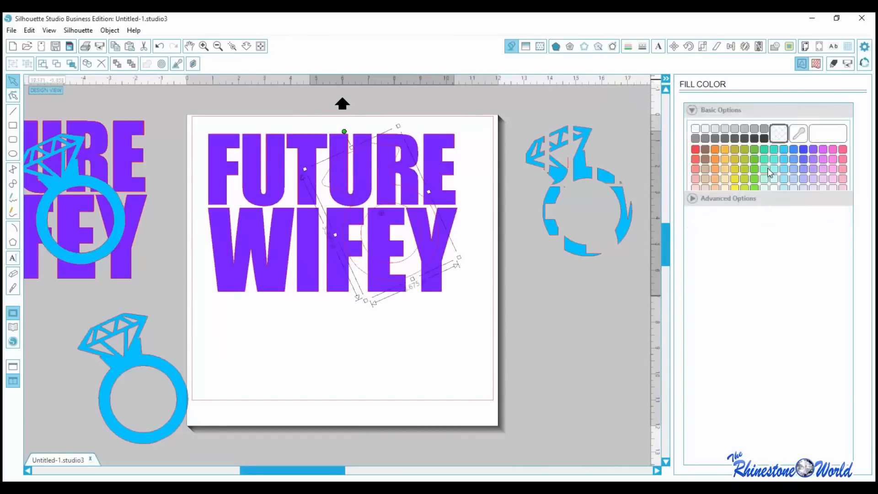
{"action": "left_click", "coordinate": [822, 151]}
{"action": "left_click", "coordinate": [378, 390]}
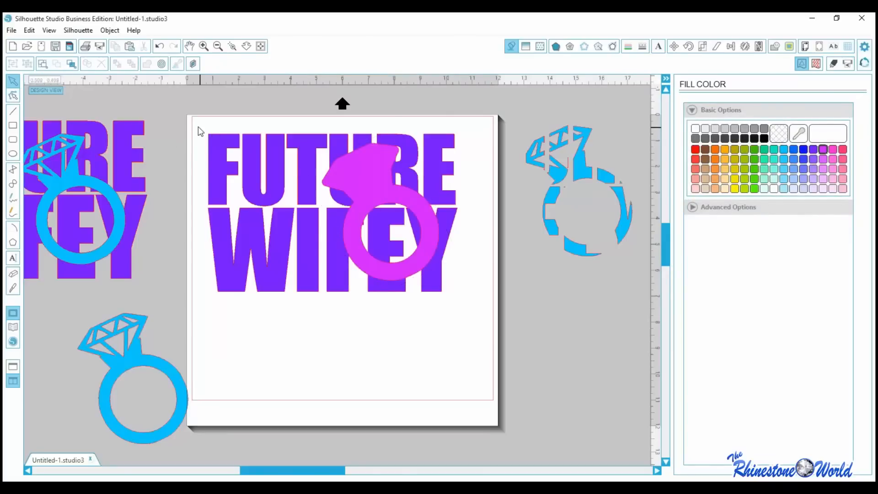
Subtract the magenta offset shape from the FUTURE WIFEY lettering and group the remaining letter pieces.
{"action": "left_click_drag", "start_coordinate": [198, 121], "coordinate": [442, 316]}
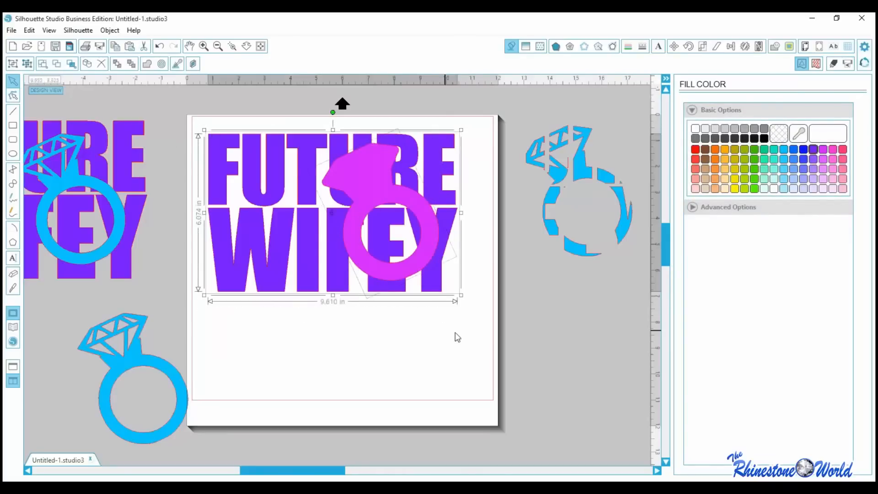
{"action": "left_click", "coordinate": [778, 49]}
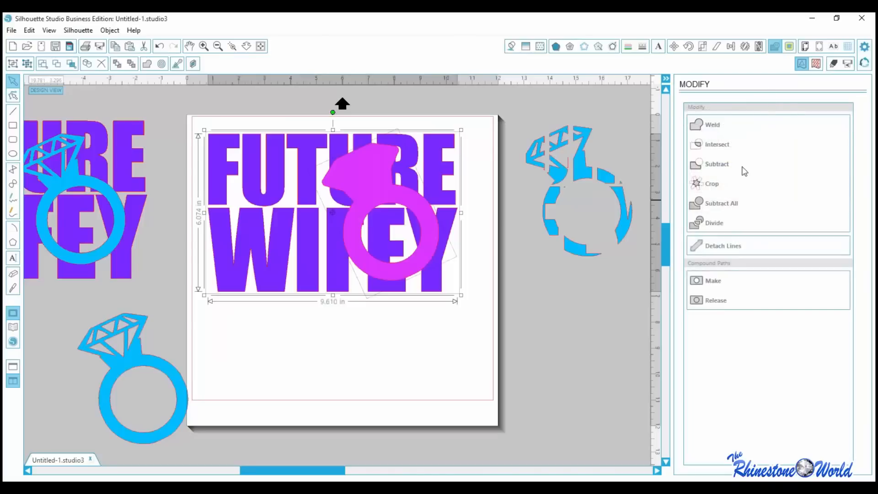
{"action": "left_click", "coordinate": [714, 167]}
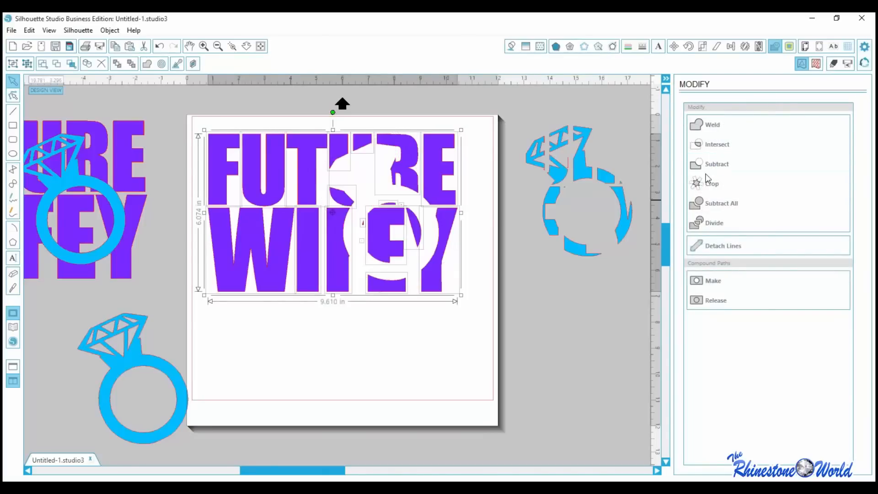
{"action": "left_click", "coordinate": [110, 30]}
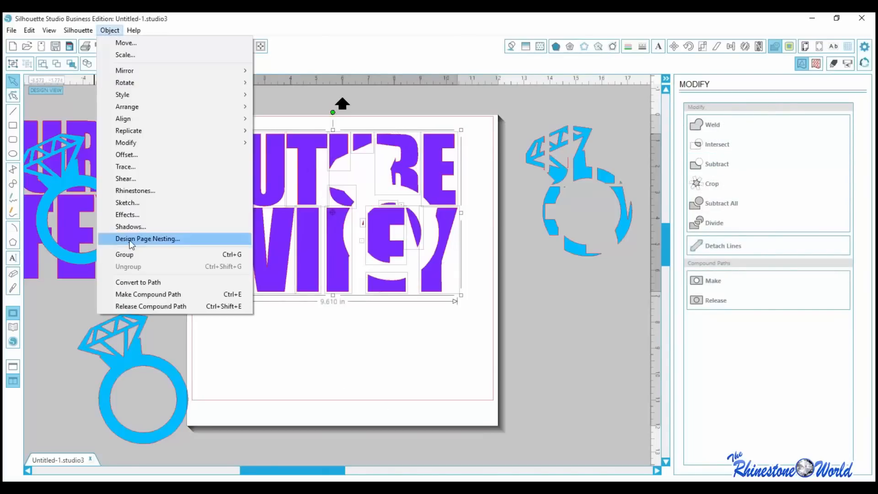
{"action": "left_click", "coordinate": [130, 252]}
Move the cut light blue ring pieces from beside the page into the ring-shaped gap in the lettering.
{"action": "left_click", "coordinate": [388, 384]}
{"action": "left_click_drag", "start_coordinate": [600, 181], "coordinate": [401, 193]}
{"action": "left_click", "coordinate": [413, 284]}
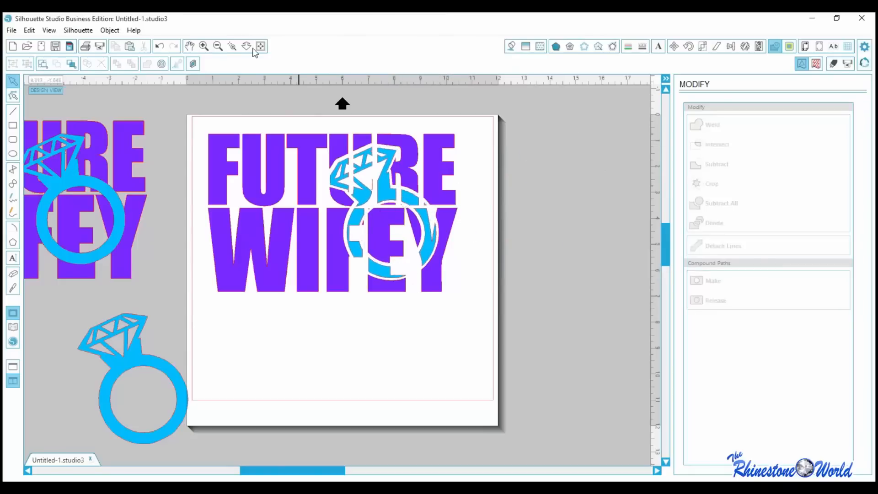
Nudge the light blue ring pieces up and slightly left to center them in the lettering's gap.
{"action": "left_click", "coordinate": [233, 47]}
{"action": "left_click_drag", "start_coordinate": [279, 126], "coordinate": [472, 344]}
{"action": "left_click", "coordinate": [399, 220]}
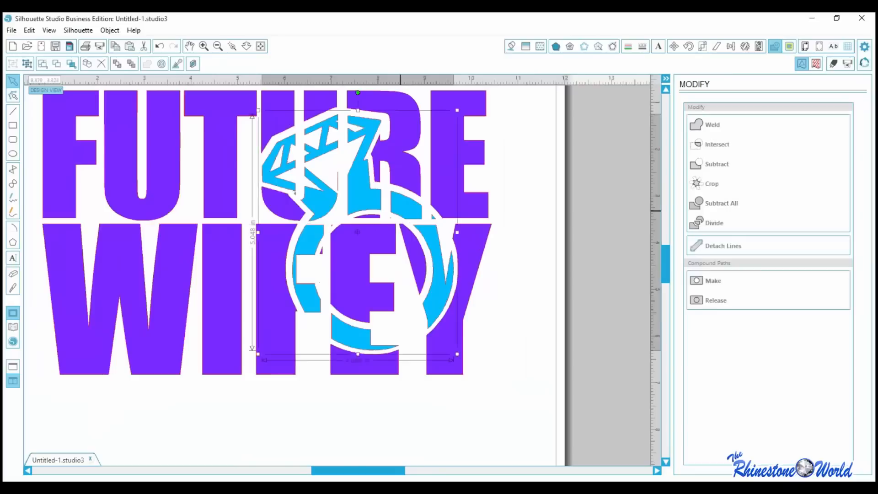
{"action": "key", "text": "Up"}
{"action": "key", "text": "Up"}
{"action": "key", "text": "Up"}
{"action": "key", "text": "Up"}
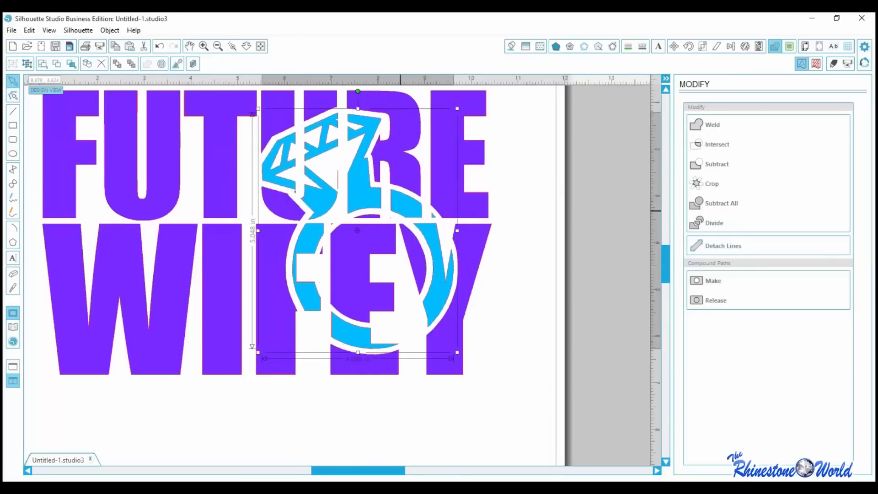
{"action": "key", "text": "Up"}
{"action": "key", "text": "Up"}
{"action": "key", "text": "Up"}
{"action": "key", "text": "Up"}
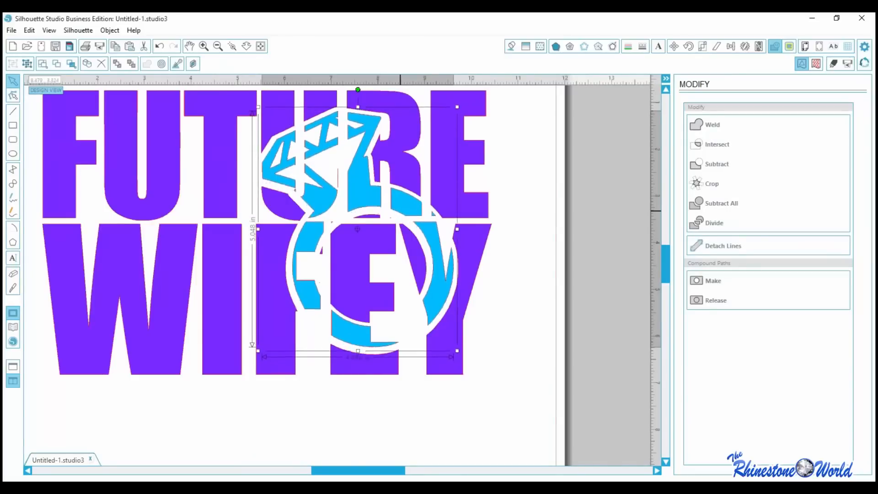
{"action": "key", "text": "Left"}
{"action": "key", "text": "Down"}
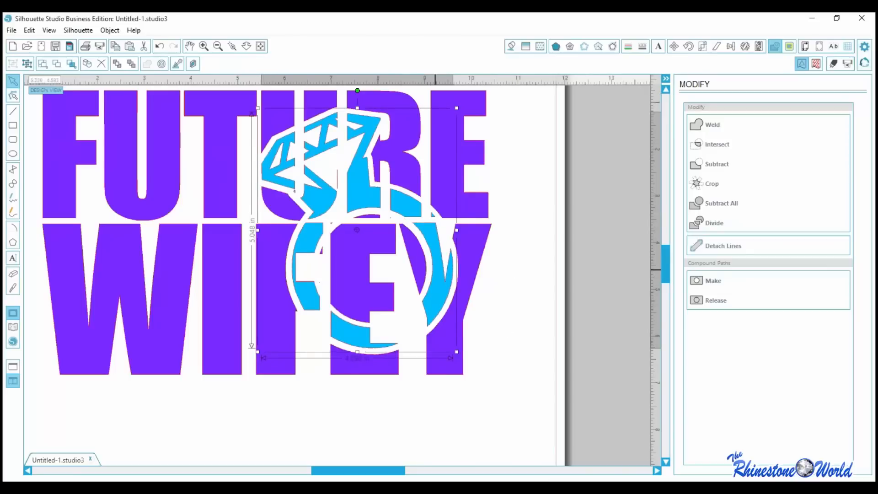
{"action": "left_click", "coordinate": [486, 443]}
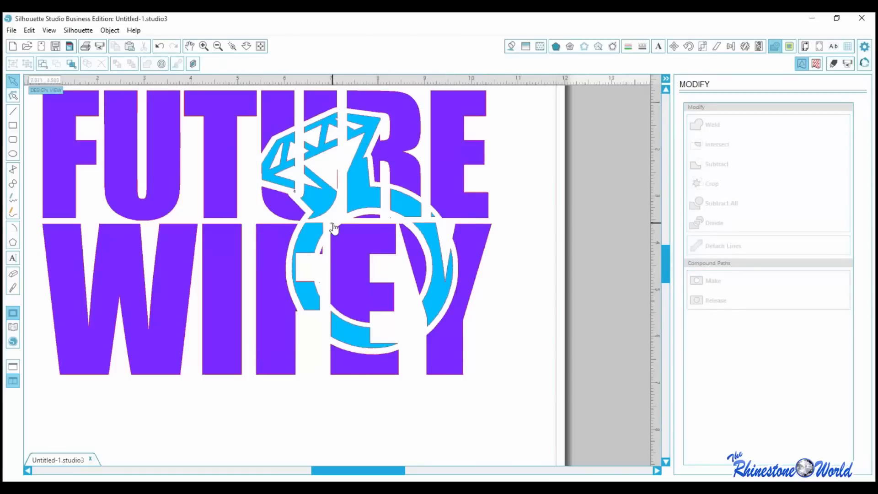
Ungroup the purple lettering and delete the tiny leftover fragment beside the F's middle arm in WIFEY.
{"action": "left_click", "coordinate": [211, 283]}
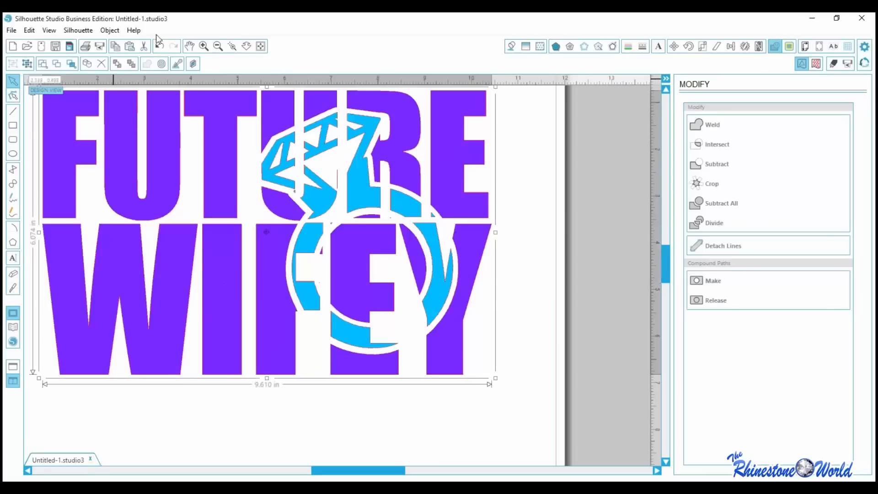
{"action": "left_click", "coordinate": [109, 30]}
{"action": "left_click", "coordinate": [133, 268]}
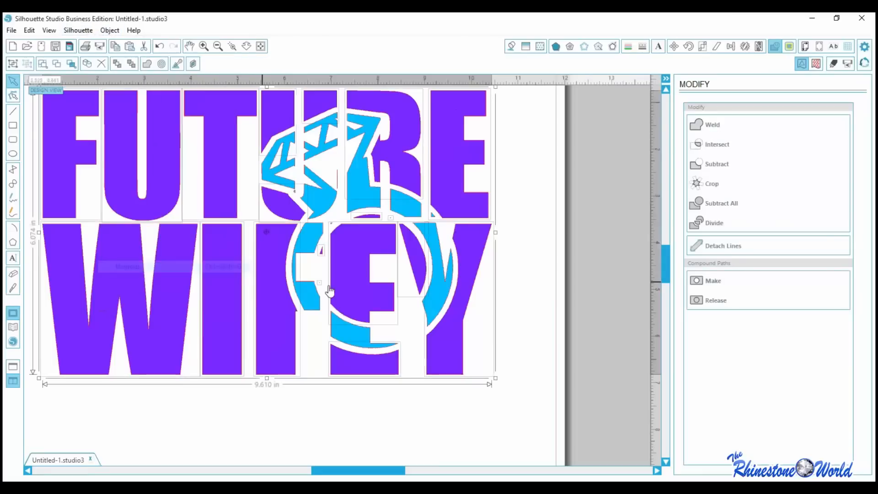
{"action": "left_click", "coordinate": [483, 454]}
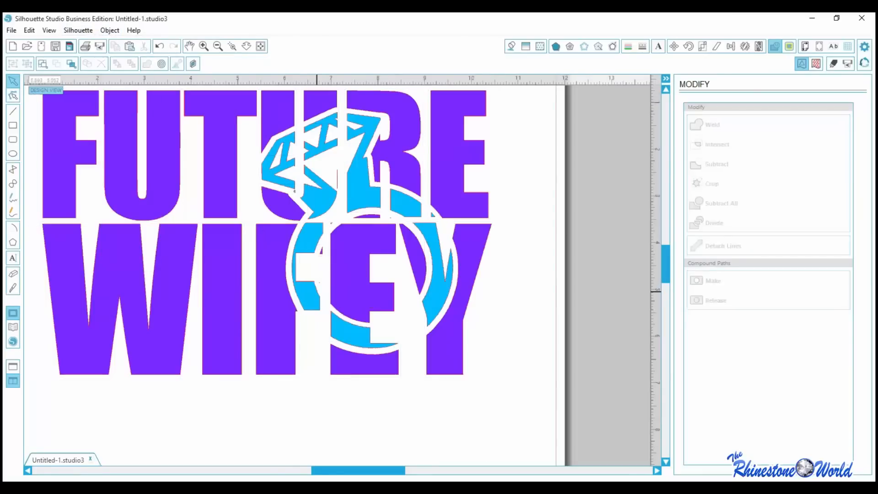
{"action": "left_click", "coordinate": [320, 283]}
{"action": "key", "text": "Delete"}
Delete the tiny leftover letter fragment at the upper edge of the ring band, below the R.
{"action": "left_click", "coordinate": [332, 228]}
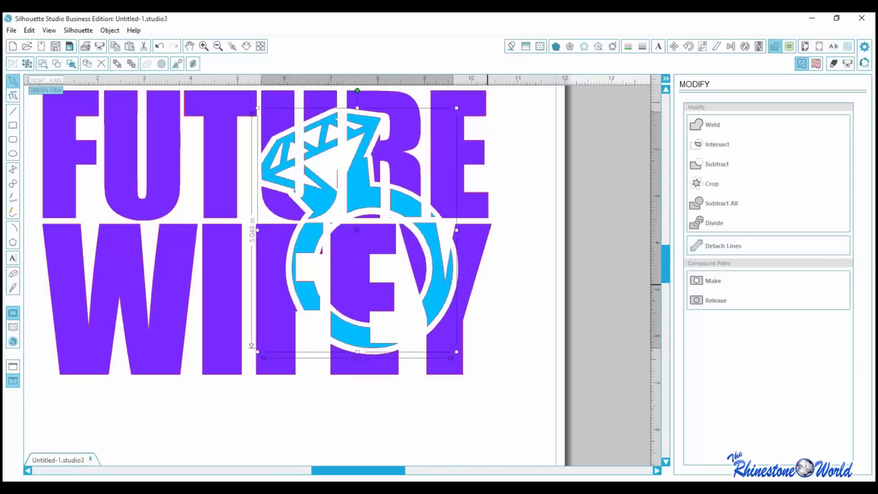
{"action": "left_click", "coordinate": [508, 325]}
{"action": "left_click", "coordinate": [392, 224]}
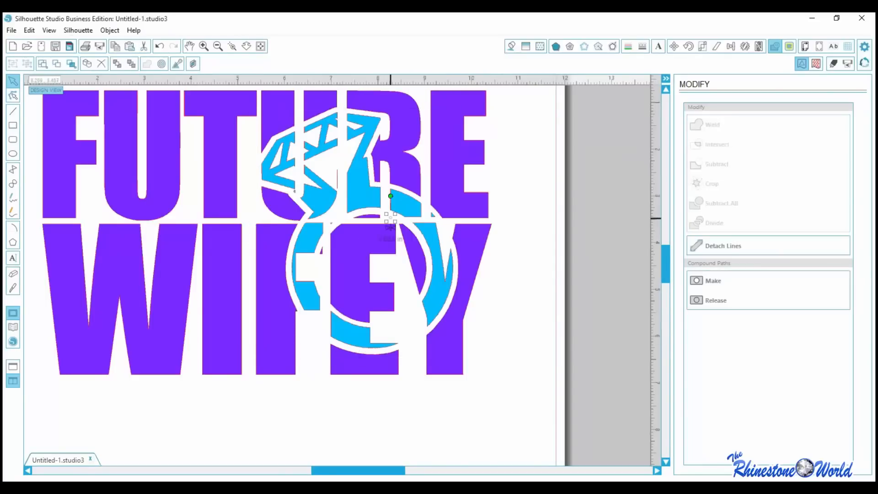
{"action": "key", "text": "Delete"}
Check the ring gap around the U and the WIFEY E for remaining stray slivers.
{"action": "left_click", "coordinate": [332, 224]}
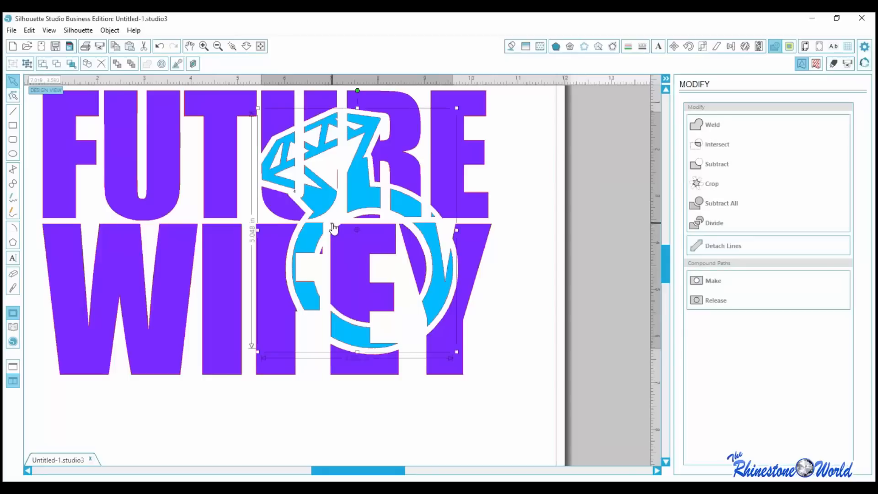
{"action": "left_click", "coordinate": [342, 213]}
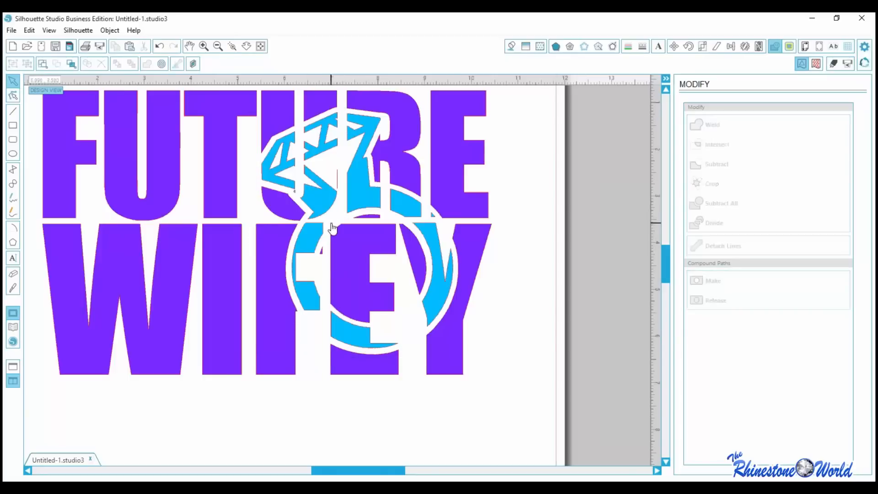
{"action": "left_click", "coordinate": [334, 228]}
{"action": "left_click", "coordinate": [372, 421]}
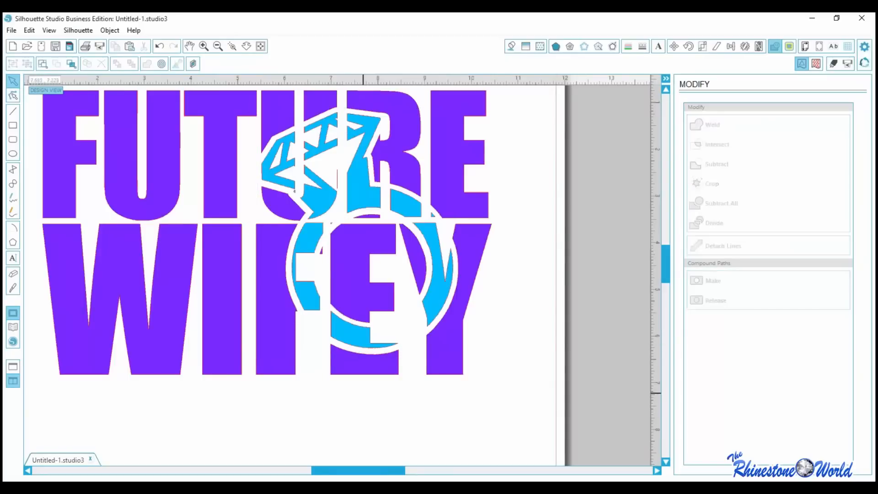
{"action": "left_click", "coordinate": [337, 182]}
{"action": "left_click", "coordinate": [506, 308]}
{"action": "left_click", "coordinate": [261, 45]}
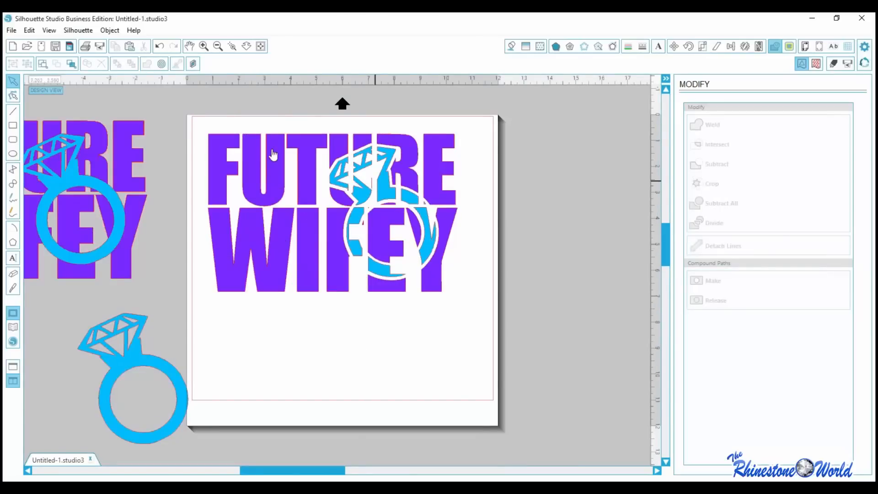
Select the finished design on the page, create a new blank document and switch back to Untitled-1.
{"action": "left_click_drag", "start_coordinate": [193, 121], "coordinate": [450, 379]}
{"action": "left_click", "coordinate": [12, 46]}
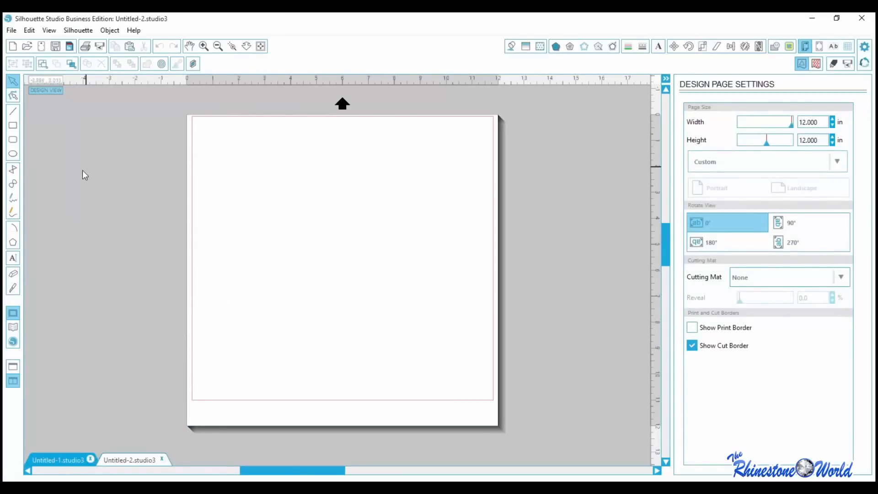
{"action": "left_click", "coordinate": [54, 457]}
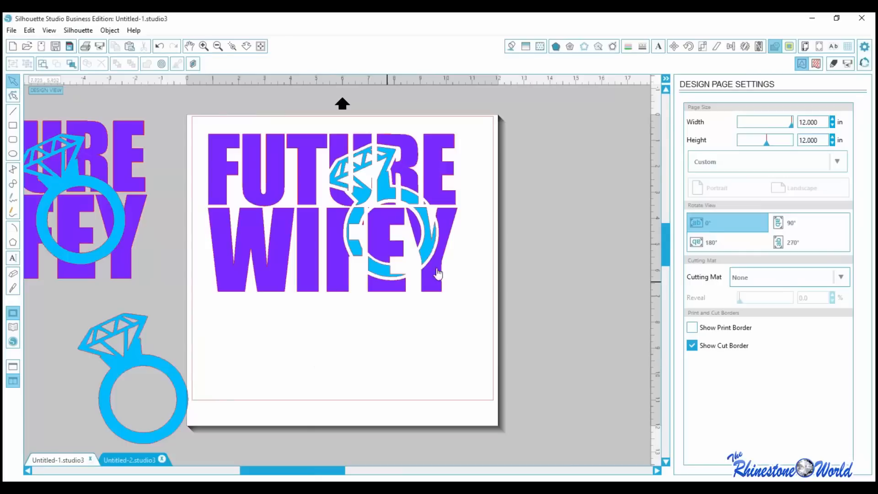
Group all the lettering and ring pieces of the FUTURE WIFEY design and move the group slightly lower on the page.
{"action": "left_click", "coordinate": [392, 279]}
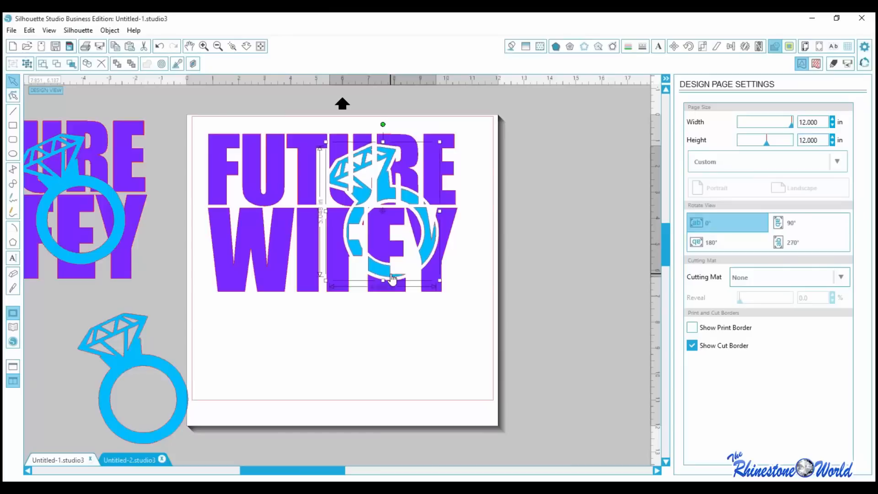
{"action": "left_click", "coordinate": [350, 370]}
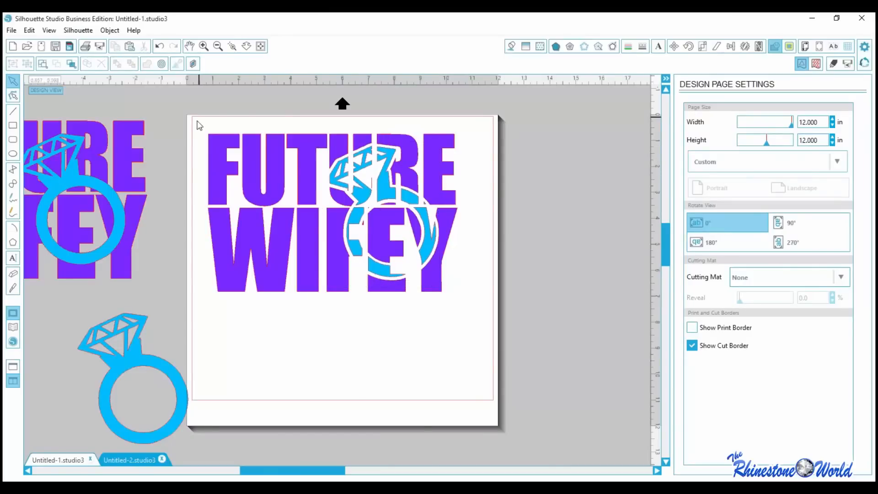
{"action": "left_click_drag", "start_coordinate": [197, 119], "coordinate": [472, 314]}
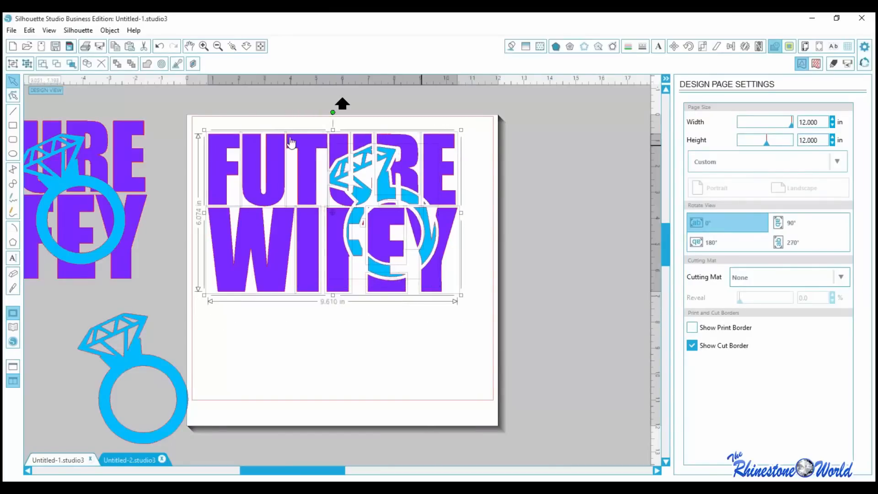
{"action": "left_click", "coordinate": [110, 31]}
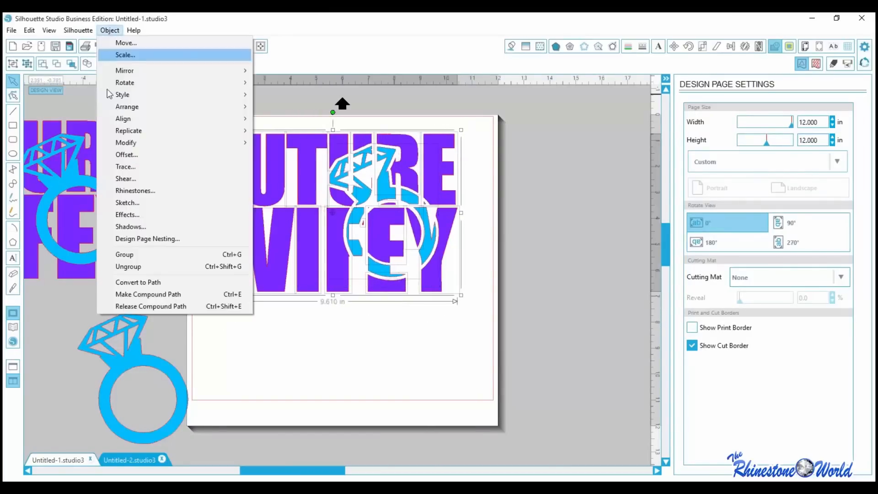
{"action": "left_click", "coordinate": [130, 255]}
{"action": "left_click_drag", "start_coordinate": [346, 248], "coordinate": [351, 277]}
Apply a 0.125 in round-cornered outer offset to the grouped FUTURE WIFEY design.
{"action": "left_click", "coordinate": [613, 46]}
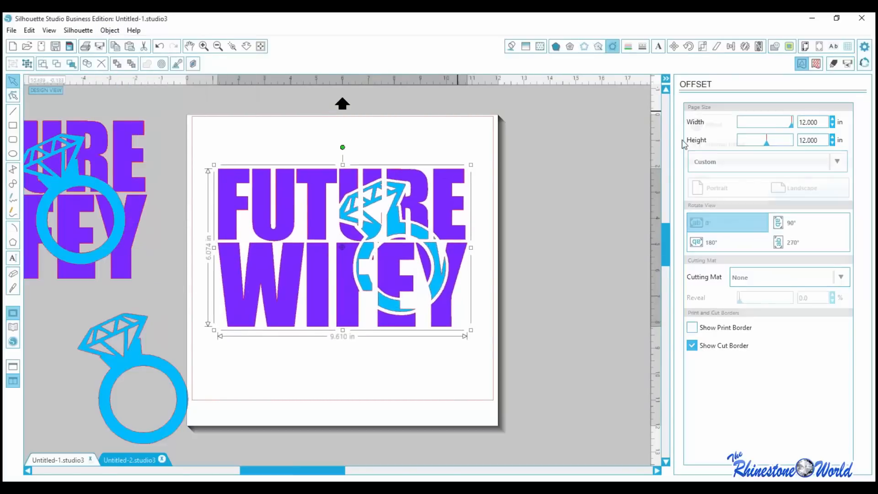
{"action": "left_click", "coordinate": [717, 128]}
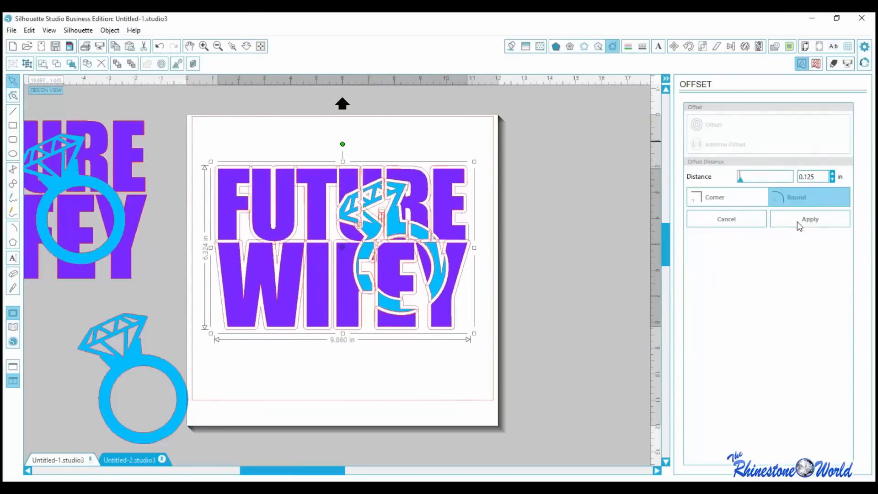
{"action": "left_click", "coordinate": [797, 222]}
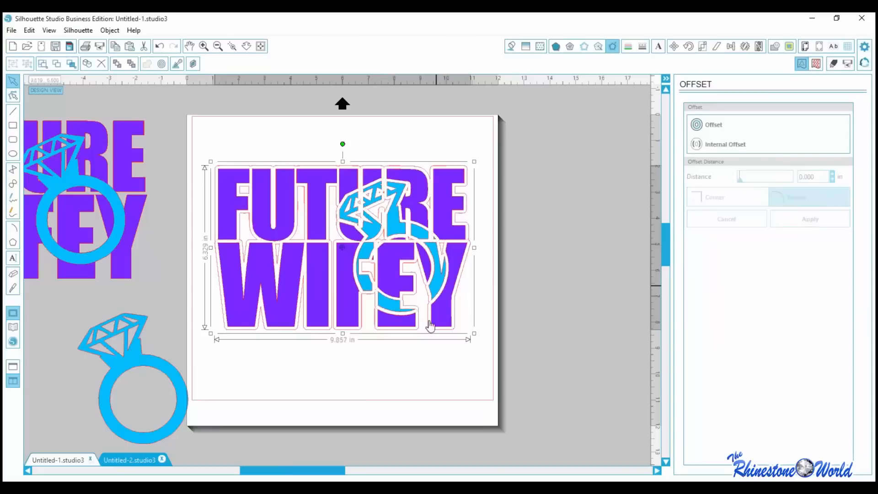
Move the grouped design off the page to the right and release the offset outline's compound path.
{"action": "left_click_drag", "start_coordinate": [340, 283], "coordinate": [602, 217]}
{"action": "left_click", "coordinate": [219, 274]}
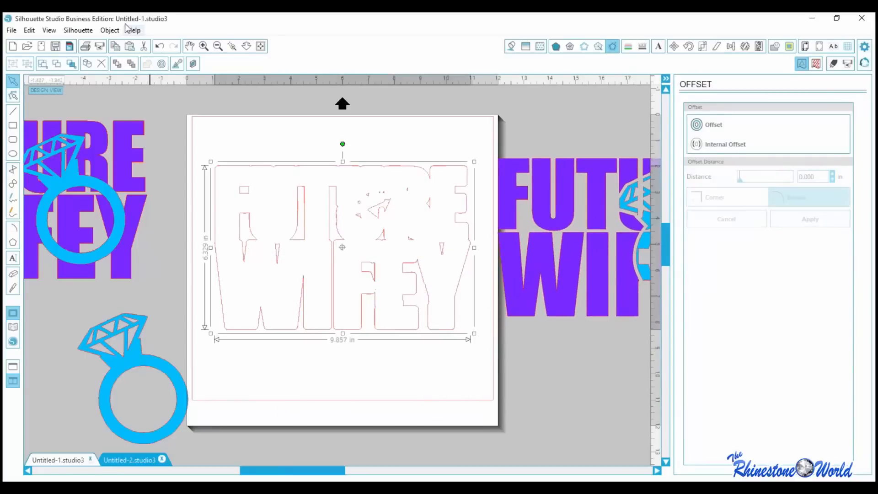
{"action": "left_click", "coordinate": [110, 30]}
{"action": "left_click", "coordinate": [146, 306]}
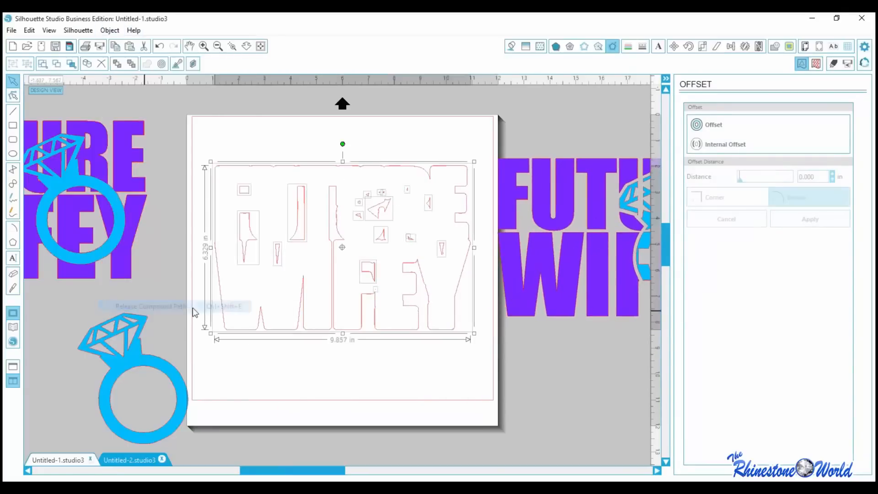
Separate the outer offset outline from the pieces inside it by moving it downward, and delete those inner pieces.
{"action": "left_click_drag", "start_coordinate": [251, 332], "coordinate": [249, 361]}
{"action": "key", "text": "ctrl+z"}
{"action": "left_click", "coordinate": [254, 358]}
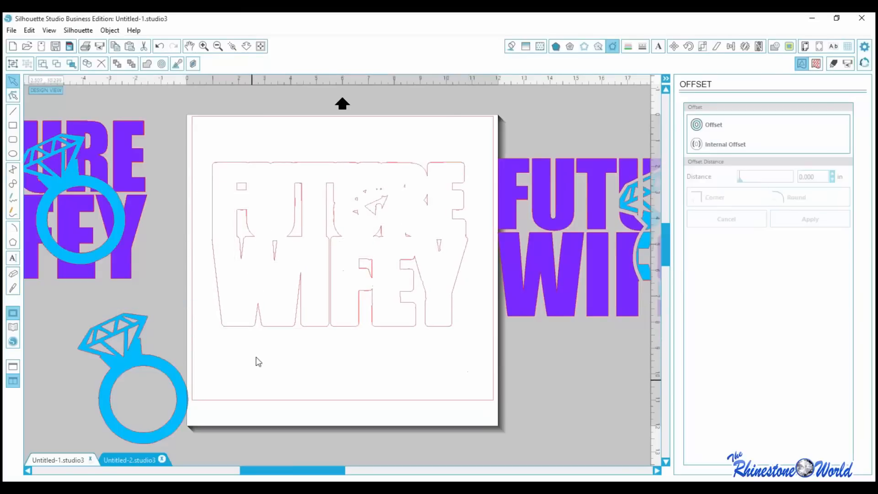
{"action": "left_click_drag", "start_coordinate": [250, 326], "coordinate": [273, 489]}
{"action": "left_click_drag", "start_coordinate": [219, 111], "coordinate": [466, 254]}
{"action": "key", "text": "Delete"}
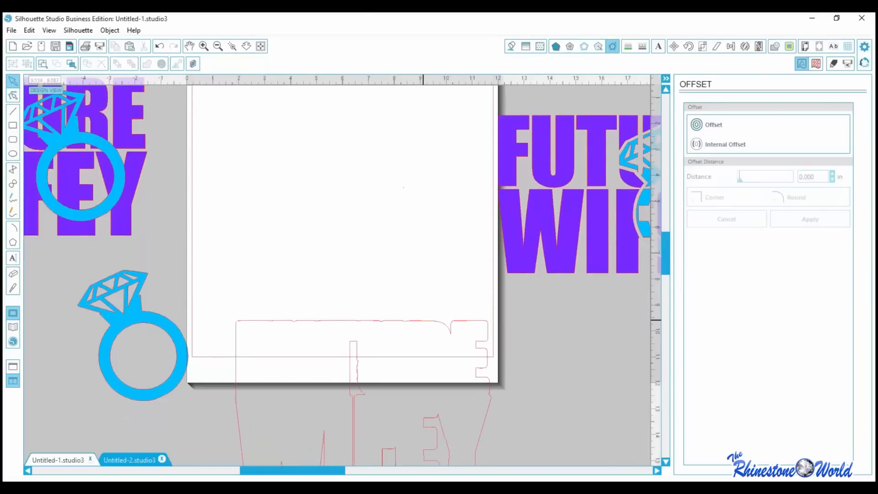
Bring the outer outline and the grouped design back onto the page, center them on each other and reposition them together.
{"action": "left_click_drag", "start_coordinate": [427, 322], "coordinate": [402, 121]}
{"action": "left_click", "coordinate": [503, 304]}
{"action": "left_click_drag", "start_coordinate": [561, 246], "coordinate": [325, 250]}
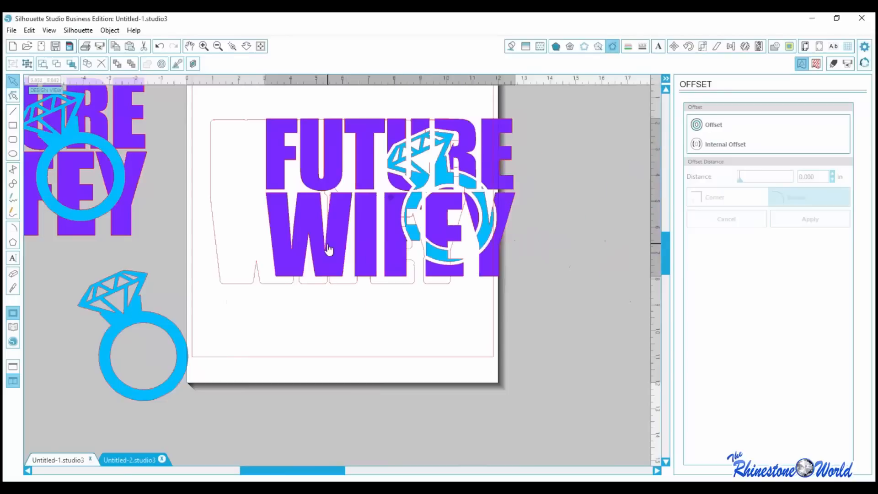
{"action": "left_click", "coordinate": [732, 47]}
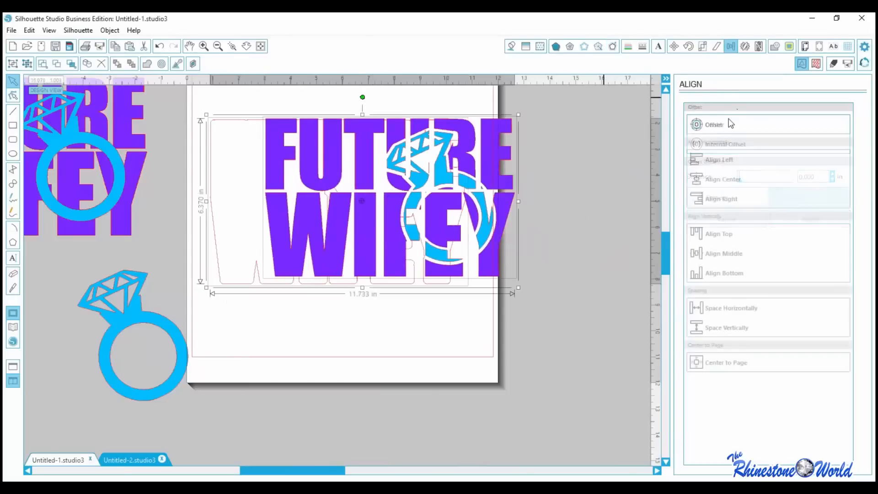
{"action": "left_click", "coordinate": [713, 124]}
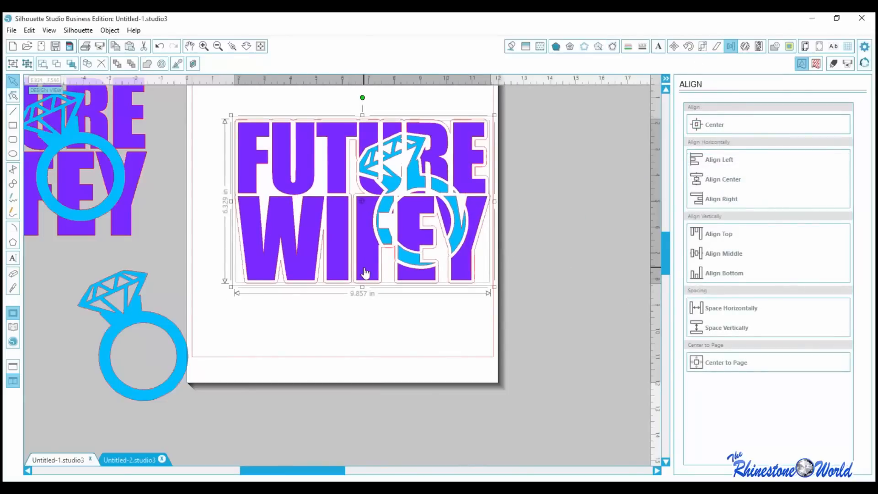
{"action": "left_click_drag", "start_coordinate": [362, 274], "coordinate": [344, 264]}
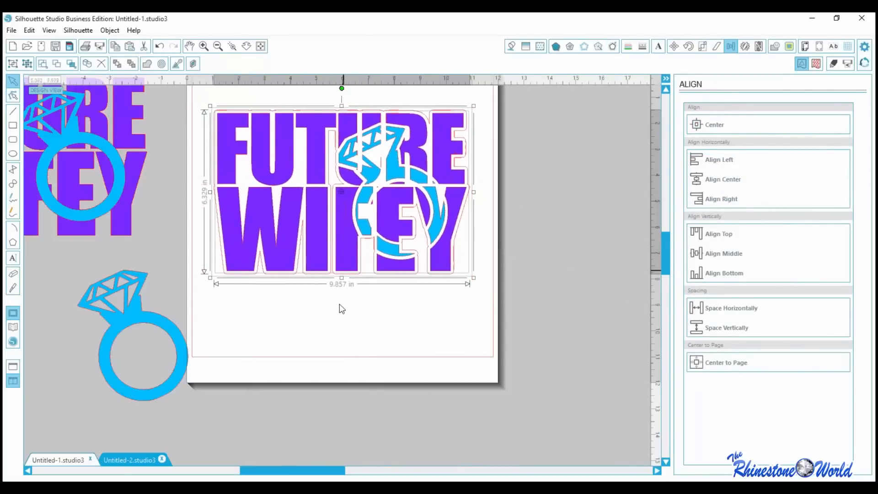
Apply the Edge rhinestone effect with 10ss stones to the outer offset outline.
{"action": "scroll", "coordinate": [338, 341], "scroll_direction": "up", "scroll_amount": 2}
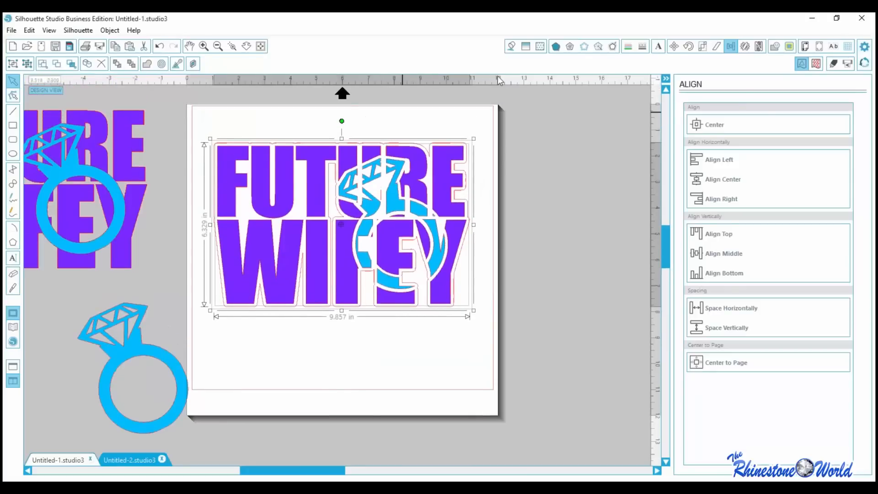
{"action": "left_click", "coordinate": [457, 122]}
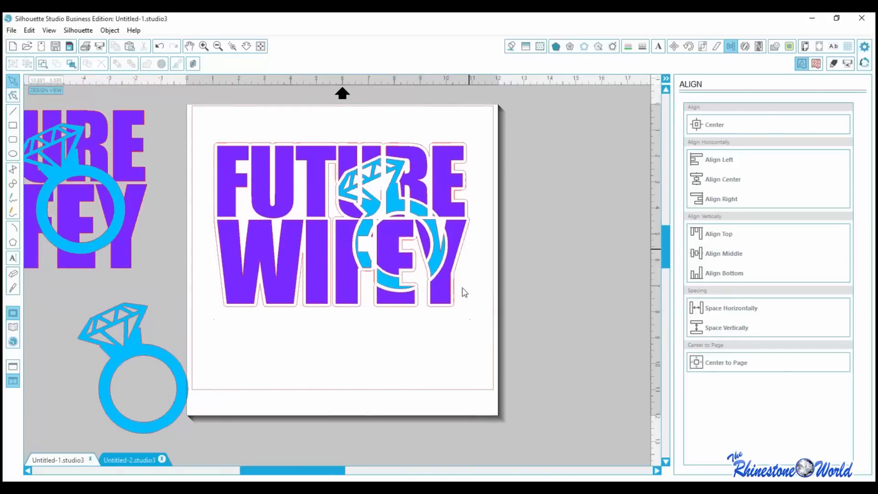
{"action": "left_click", "coordinate": [447, 309]}
{"action": "left_click", "coordinate": [585, 46]}
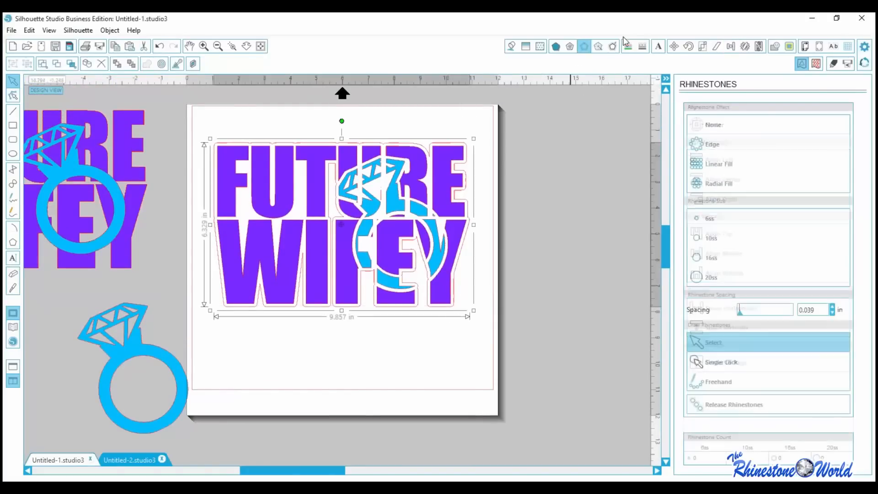
{"action": "left_click", "coordinate": [724, 144]}
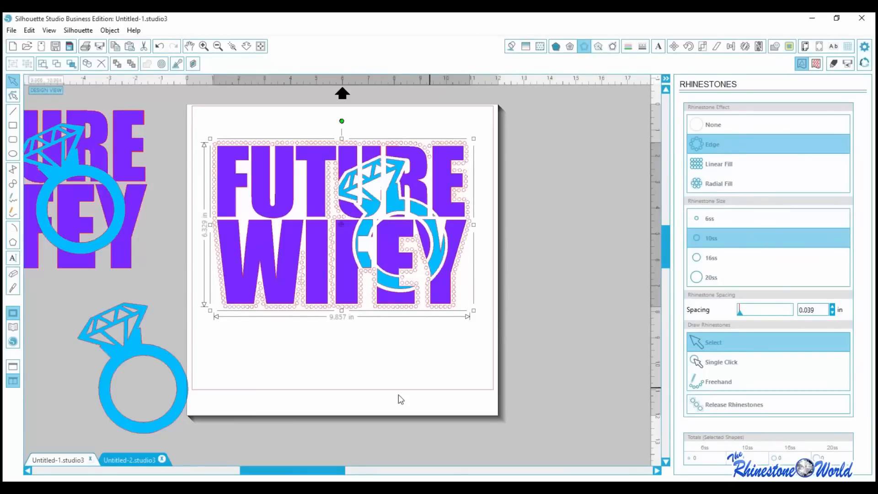
{"action": "left_click", "coordinate": [376, 366]}
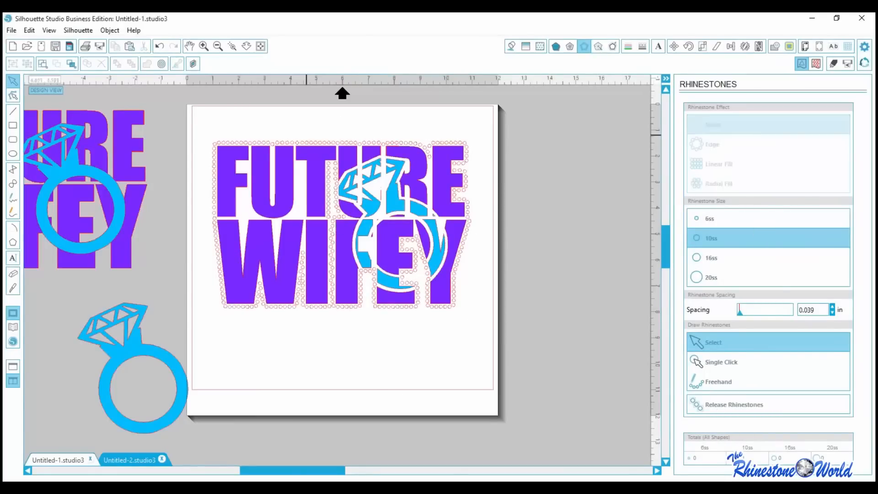
Select the rhinestone outline and the FUTURE WIFEY group in turn to inspect them as separate objects.
{"action": "left_click", "coordinate": [305, 143]}
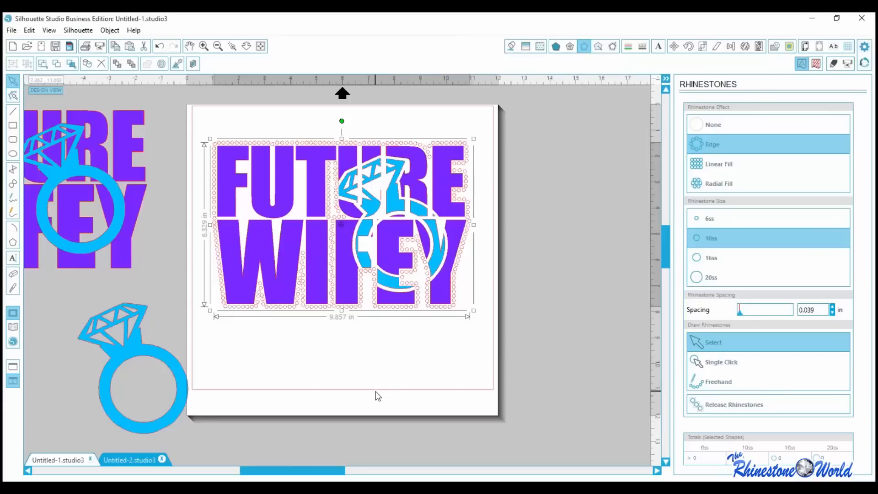
{"action": "left_click", "coordinate": [360, 376]}
{"action": "left_click", "coordinate": [318, 274]}
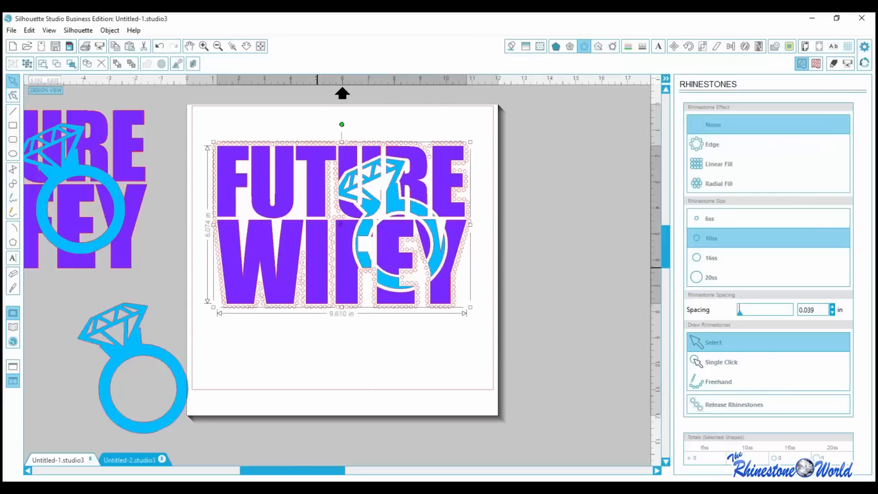
{"action": "left_click", "coordinate": [307, 360]}
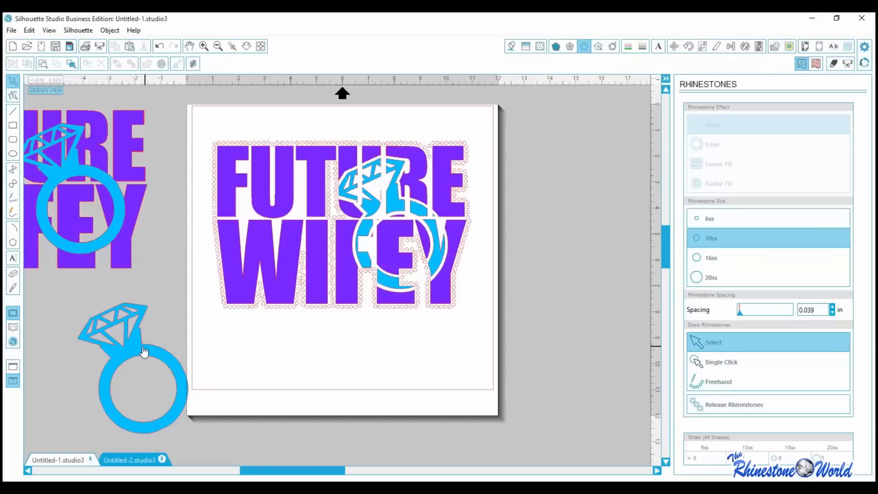
Move the spare ring off the page's edge, and pull the front ring off the spare lettering and delete it.
{"action": "left_click_drag", "start_coordinate": [144, 352], "coordinate": [103, 349]}
{"action": "left_click", "coordinate": [103, 322]}
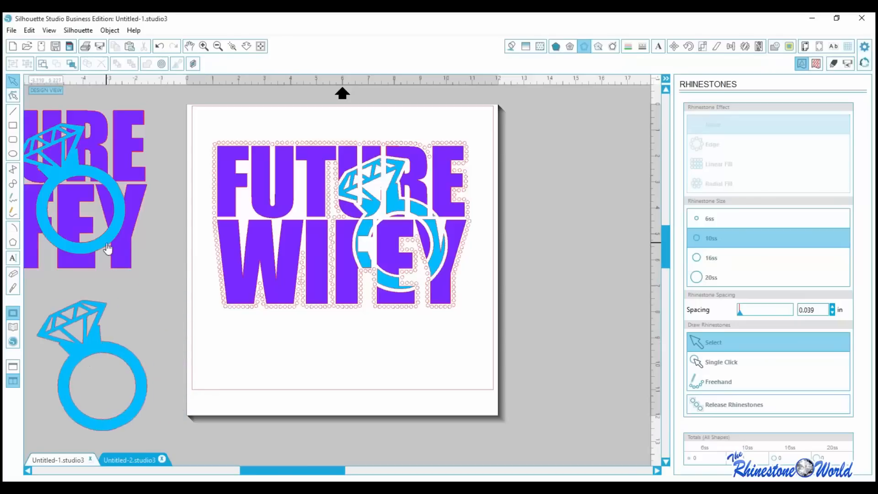
{"action": "left_click_drag", "start_coordinate": [106, 241], "coordinate": [160, 347]}
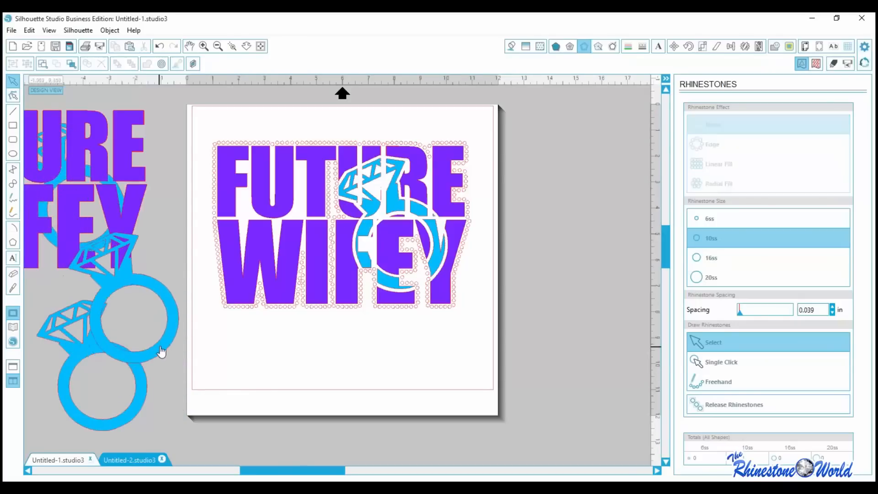
{"action": "left_click", "coordinate": [161, 352]}
{"action": "key", "text": "Delete"}
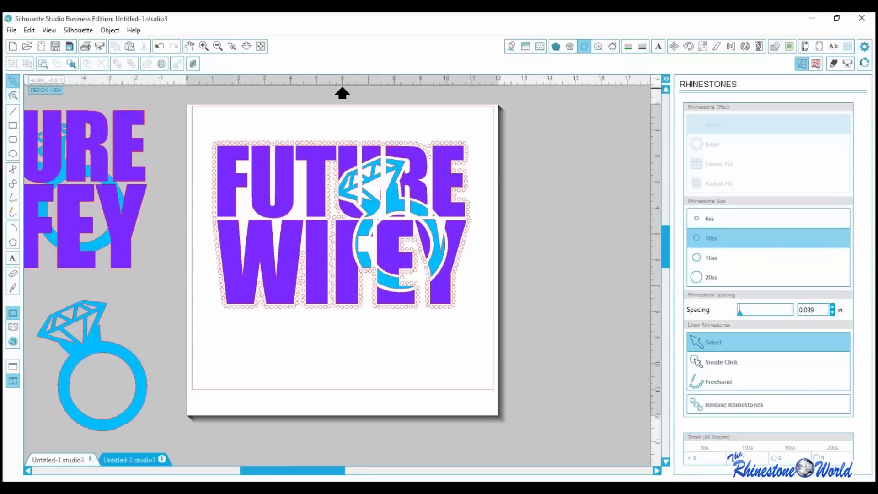
Open the TRW Scissors Comb SVG file from the 01SVG folder.
{"action": "left_click", "coordinate": [12, 30]}
{"action": "left_click", "coordinate": [18, 56]}
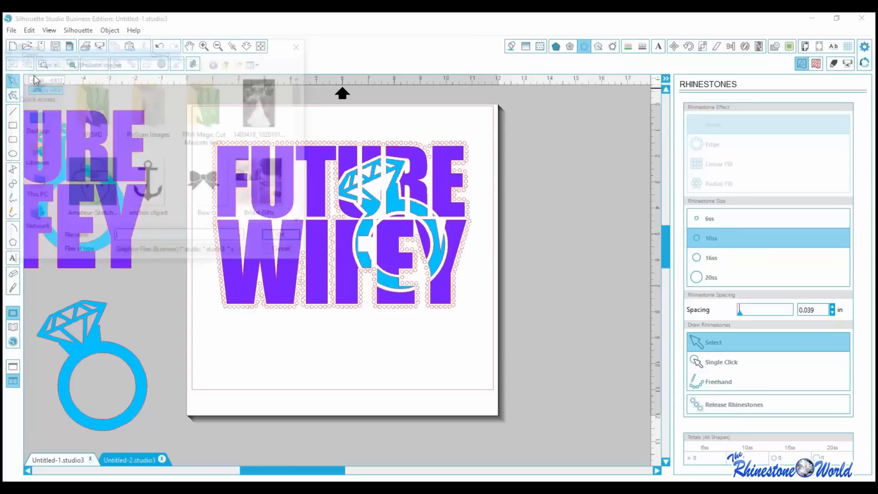
{"action": "scroll", "coordinate": [268, 169], "scroll_direction": "down", "scroll_amount": 5}
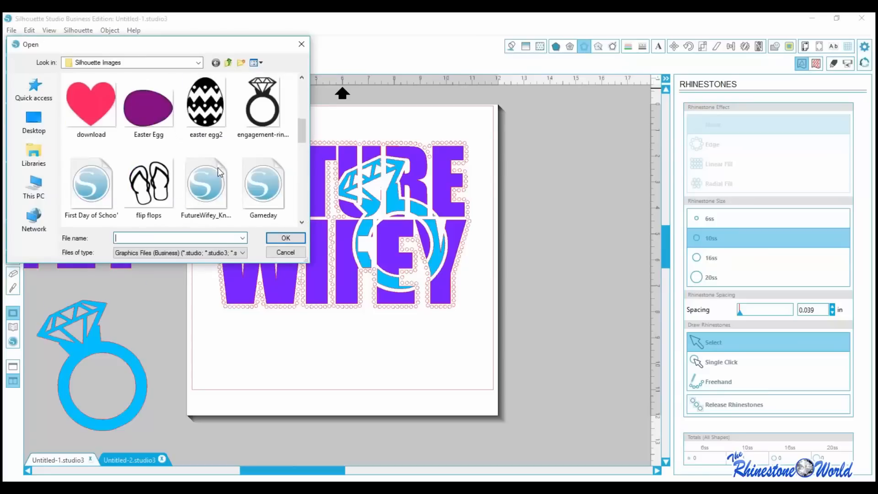
{"action": "scroll", "coordinate": [218, 169], "scroll_direction": "down", "scroll_amount": 6}
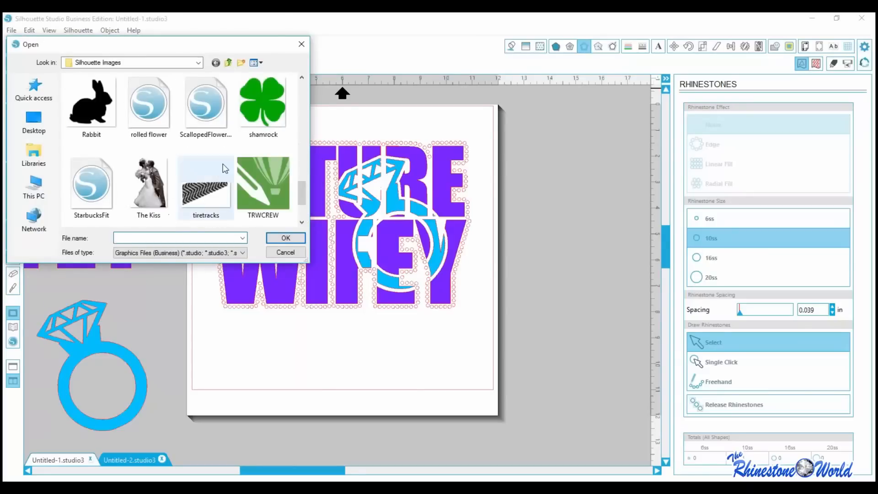
{"action": "scroll", "coordinate": [225, 168], "scroll_direction": "up", "scroll_amount": 10}
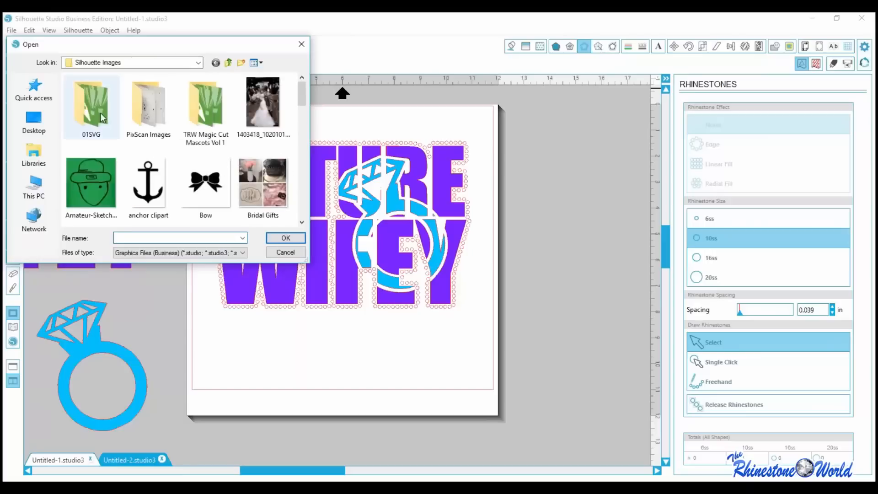
{"action": "double_click", "coordinate": [100, 112]}
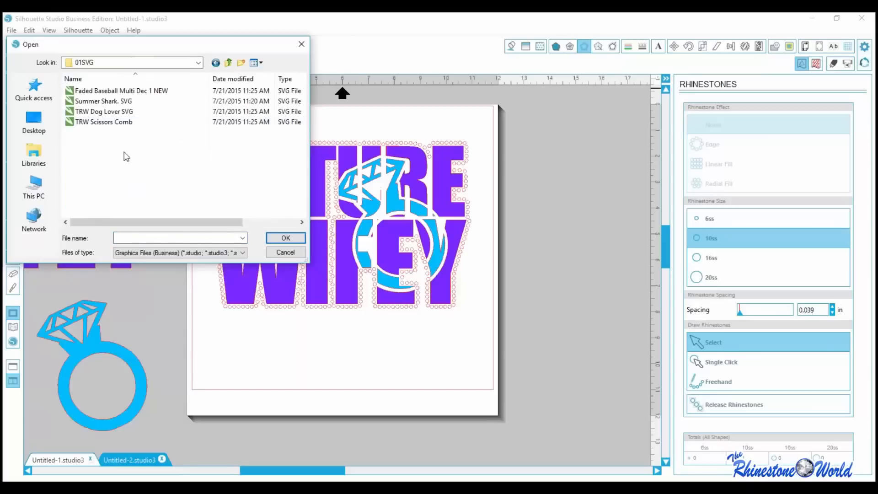
{"action": "double_click", "coordinate": [117, 122]}
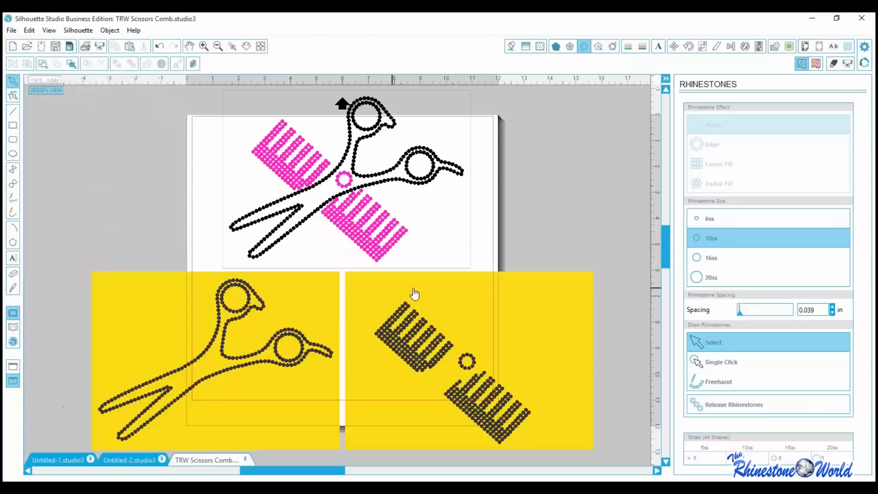
Shift the scissors and comb artwork slightly, select all of it and ungroup it into separate objects.
{"action": "scroll", "coordinate": [555, 243], "scroll_direction": "down", "scroll_amount": 6}
{"action": "scroll", "coordinate": [555, 242], "scroll_direction": "up", "scroll_amount": 5}
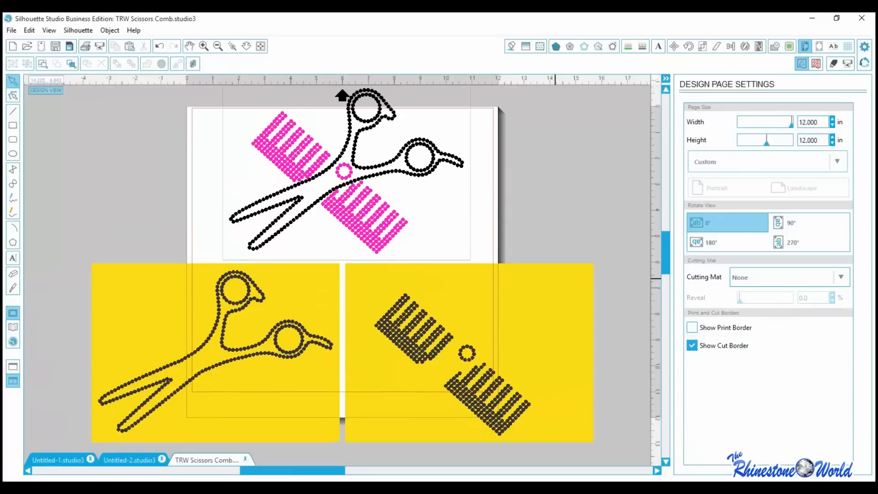
{"action": "scroll", "coordinate": [555, 242], "scroll_direction": "up", "scroll_amount": 1}
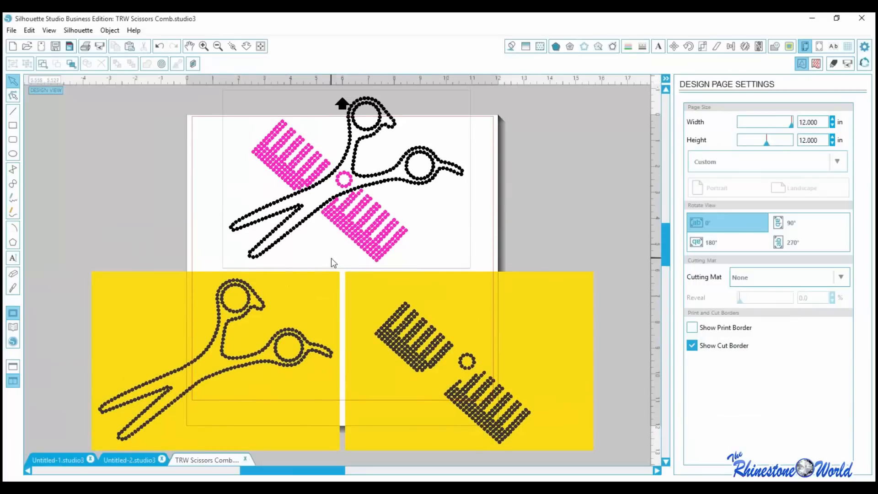
{"action": "mouse_move", "coordinate": [320, 276]}
{"action": "left_mouse_down"}
{"action": "mouse_move", "coordinate": [334, 223]}
{"action": "mouse_move", "coordinate": [323, 285]}
{"action": "mouse_move", "coordinate": [416, 257]}
{"action": "mouse_move", "coordinate": [303, 276]}
{"action": "left_mouse_up"}
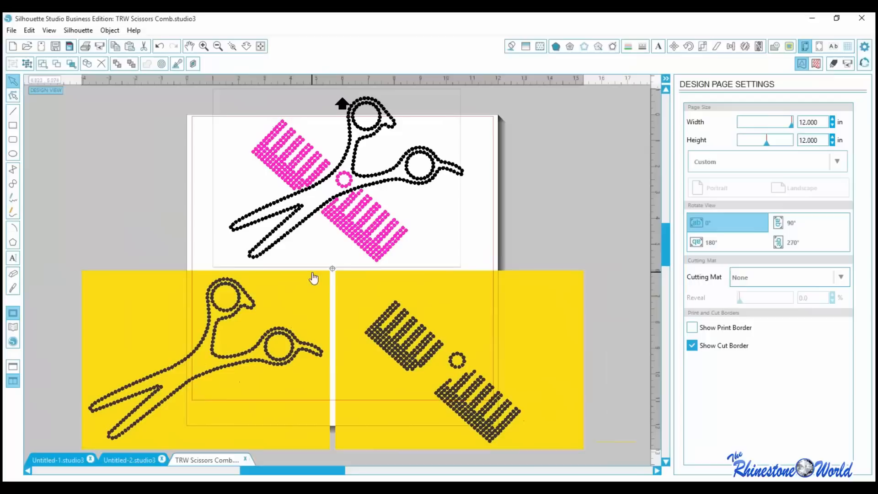
{"action": "key", "text": "Escape"}
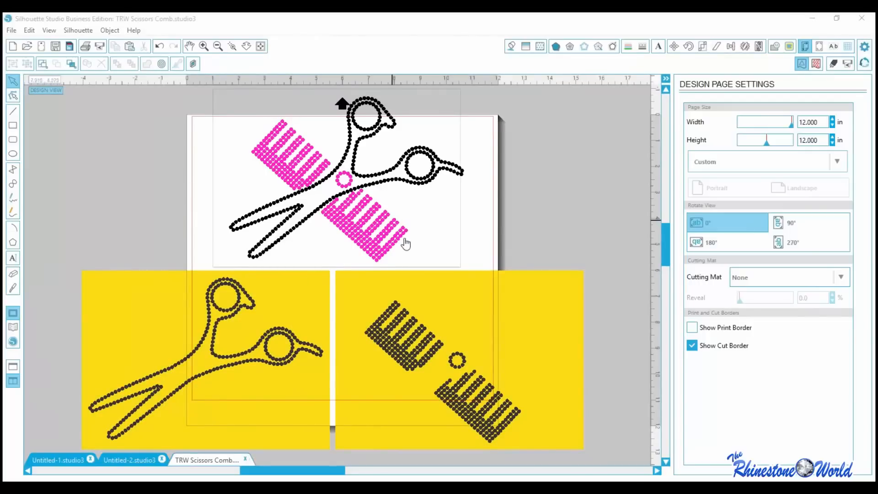
{"action": "scroll", "coordinate": [588, 208], "scroll_direction": "down", "scroll_amount": 1}
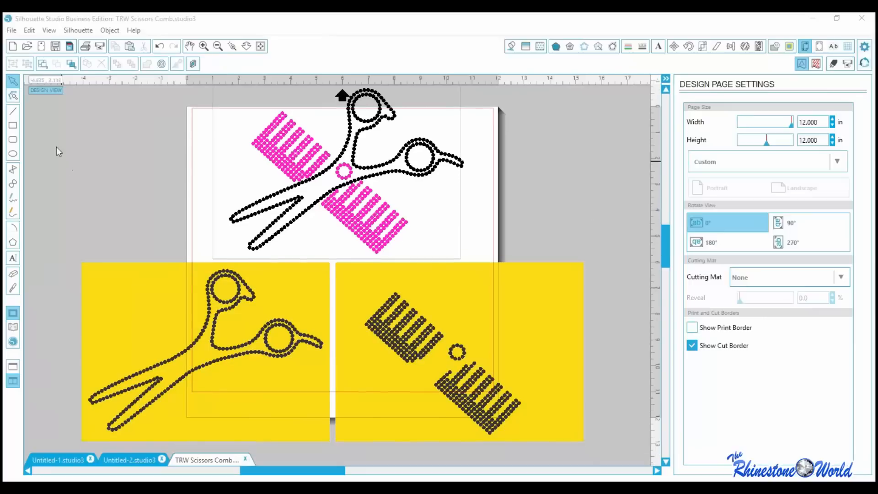
{"action": "left_click_drag", "start_coordinate": [55, 146], "coordinate": [339, 393]}
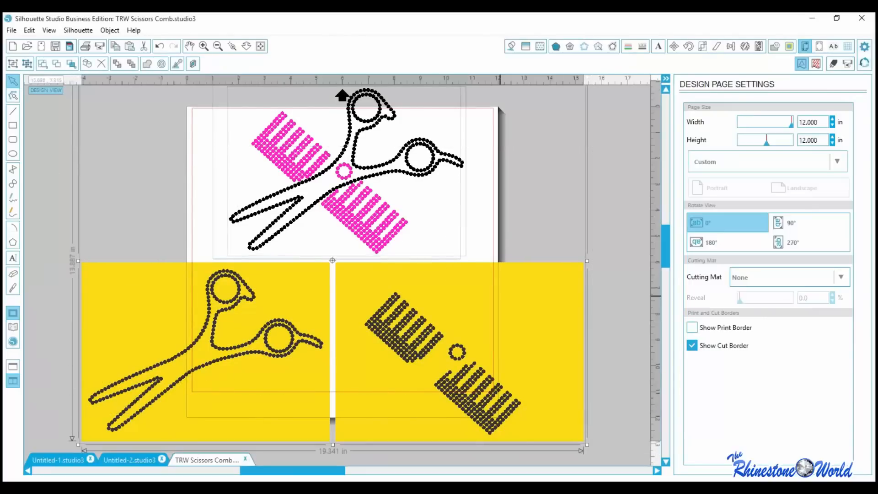
{"action": "left_click", "coordinate": [109, 31]}
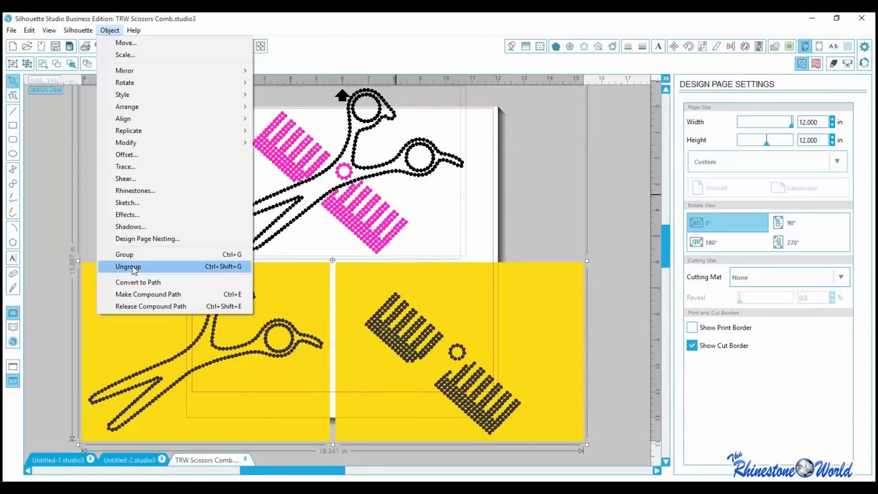
{"action": "left_click", "coordinate": [130, 267]}
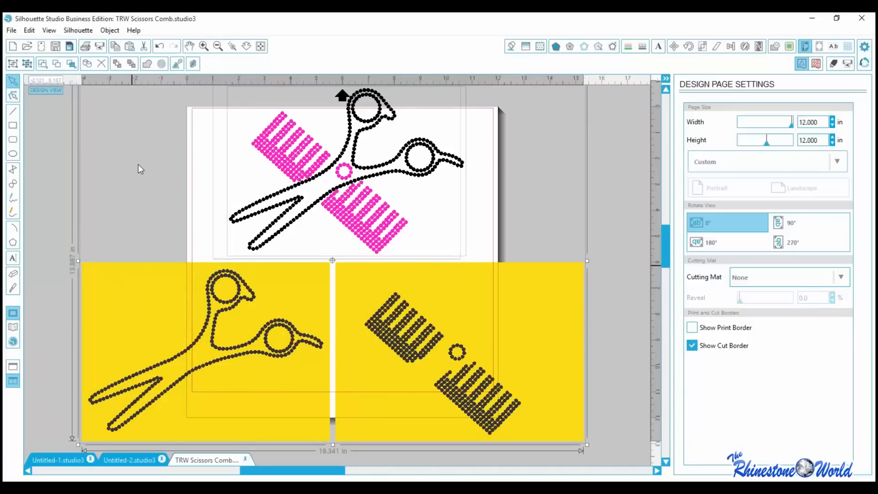
Delete the black and pink scissors-and-comb preview from the upper half of the page, including the leftover stones above the page edge.
{"action": "left_click_drag", "start_coordinate": [178, 106], "coordinate": [495, 251]}
{"action": "left_click_drag", "start_coordinate": [493, 252], "coordinate": [494, 255]}
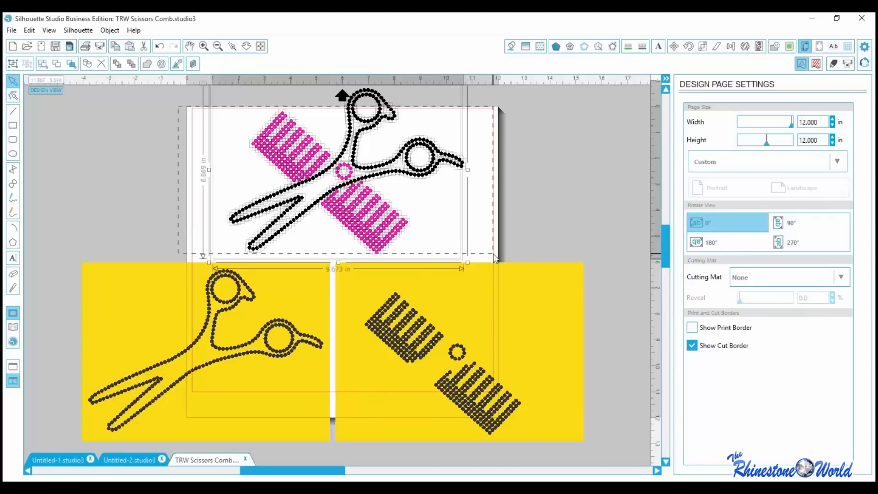
{"action": "key", "text": "Delete"}
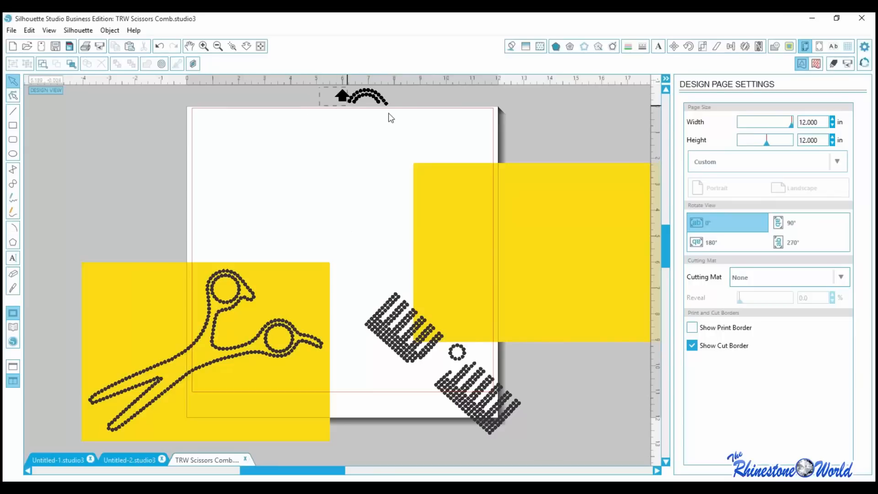
{"action": "left_click_drag", "start_coordinate": [323, 84], "coordinate": [420, 118]}
{"action": "key", "text": "Delete"}
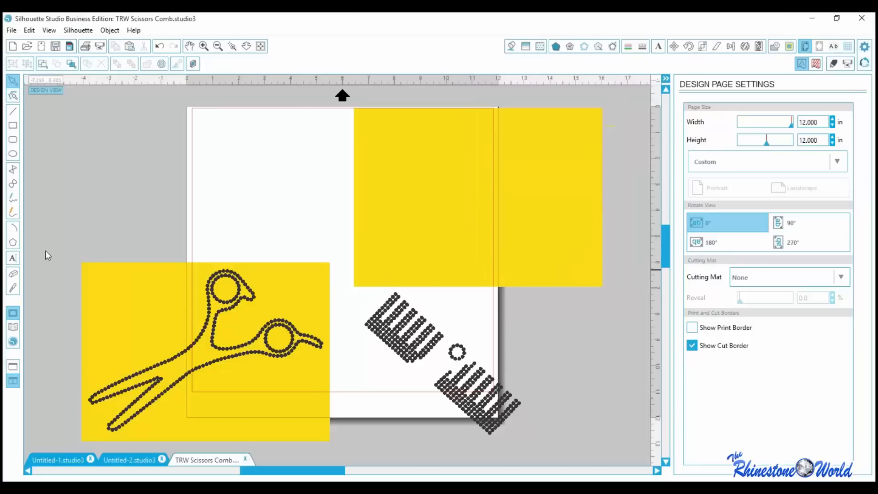
Delete the comb template stones together with their loose yellow background rectangle.
{"action": "left_click_drag", "start_coordinate": [65, 229], "coordinate": [338, 440]}
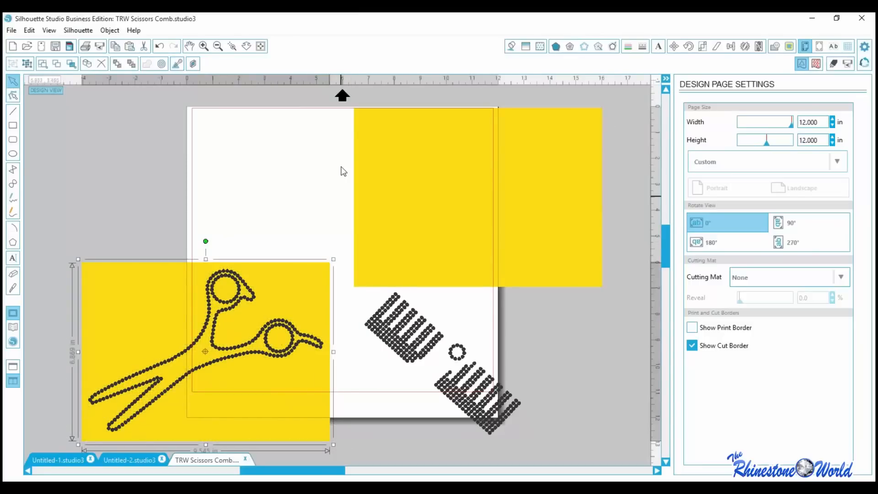
{"action": "left_click", "coordinate": [413, 234]}
{"action": "left_click_drag", "start_coordinate": [351, 250], "coordinate": [634, 457]}
{"action": "key", "text": "Delete"}
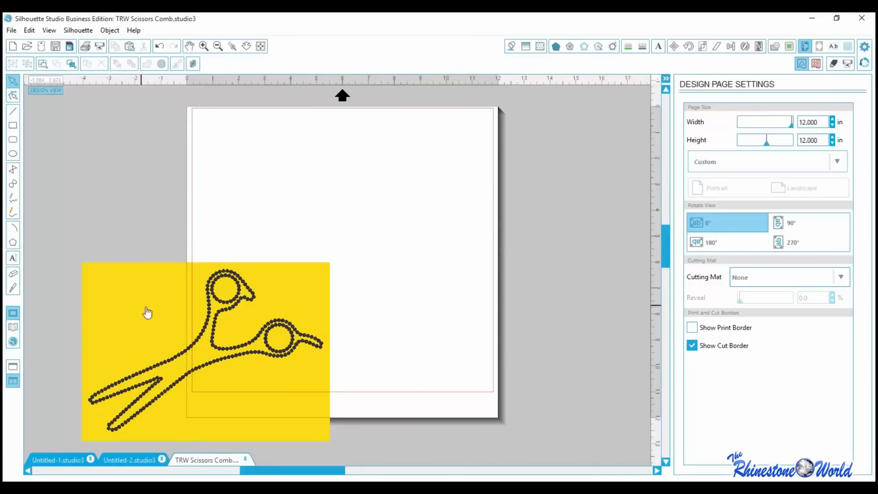
Move the yellow scissors template onto the page, set its cut style to Cut and inspect the stone holes up close.
{"action": "left_click_drag", "start_coordinate": [147, 310], "coordinate": [274, 173]}
{"action": "key", "text": "Escape"}
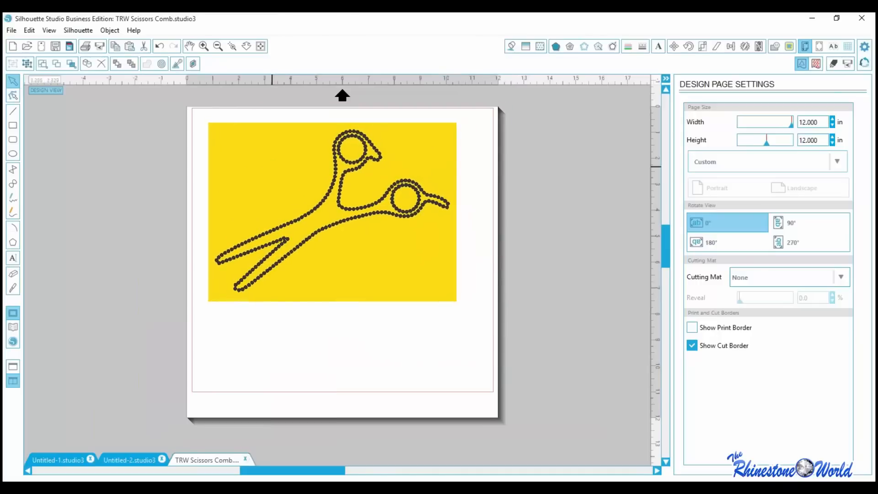
{"action": "left_click_drag", "start_coordinate": [204, 110], "coordinate": [467, 325]}
{"action": "left_click", "coordinate": [833, 65]}
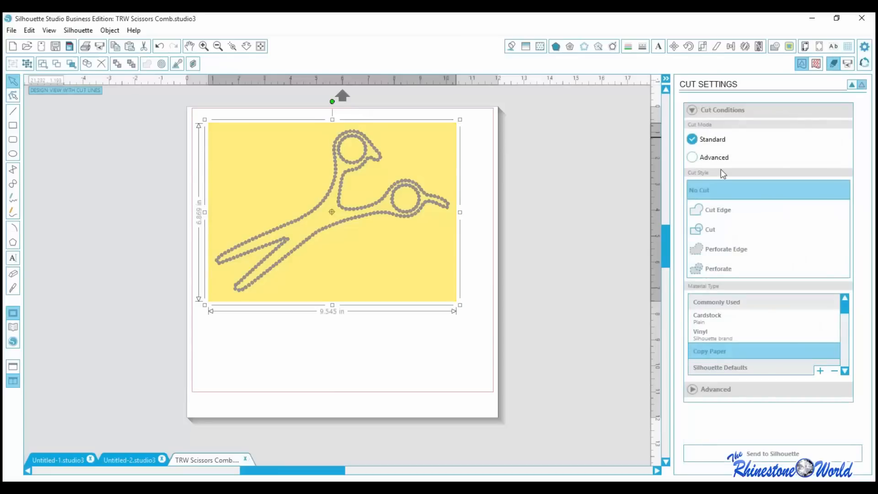
{"action": "left_click", "coordinate": [712, 227]}
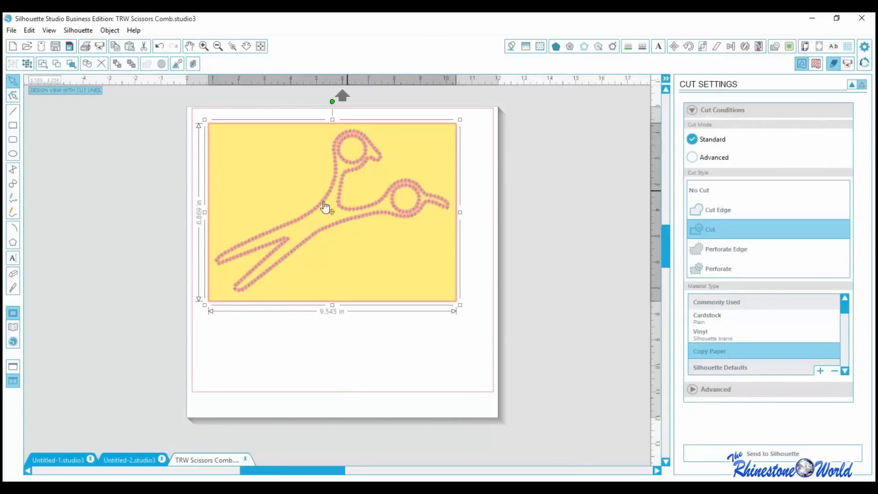
{"action": "left_click", "coordinate": [232, 46]}
{"action": "left_click_drag", "start_coordinate": [209, 145], "coordinate": [423, 301]}
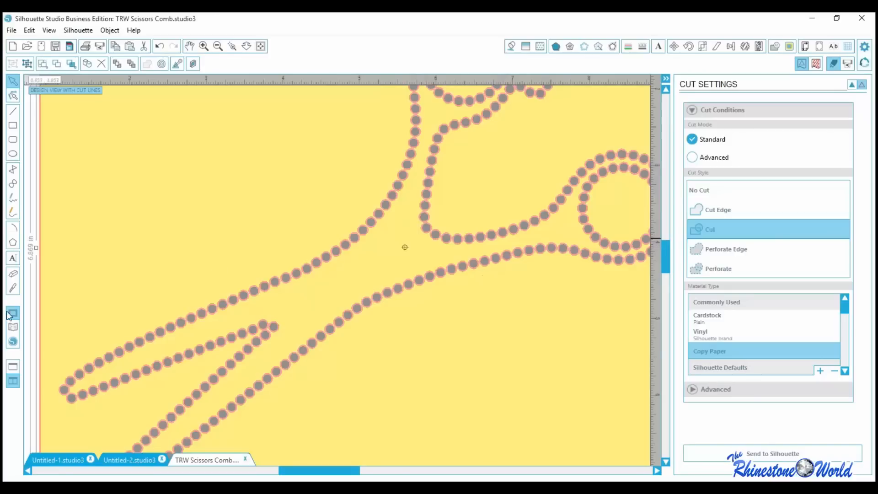
Switch to the Untitled-1 document and delete the rhinestone outline around the FUTURE WIFEY lettering.
{"action": "left_click", "coordinate": [127, 460]}
{"action": "left_click", "coordinate": [73, 455]}
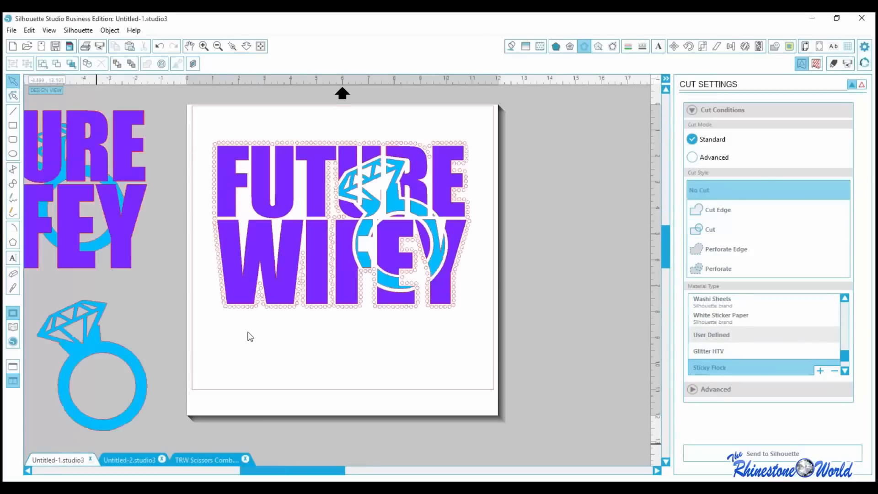
{"action": "left_click", "coordinate": [401, 212]}
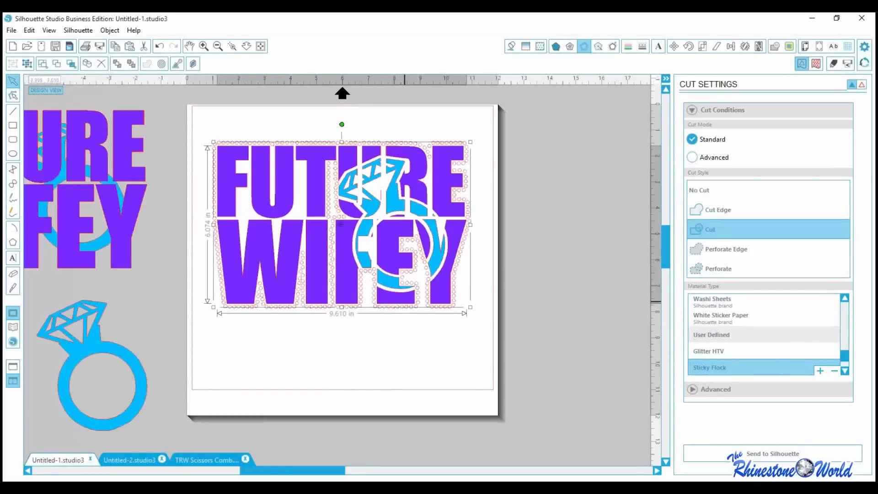
{"action": "left_click_drag", "start_coordinate": [355, 148], "coordinate": [387, 129]}
{"action": "key", "text": "Delete"}
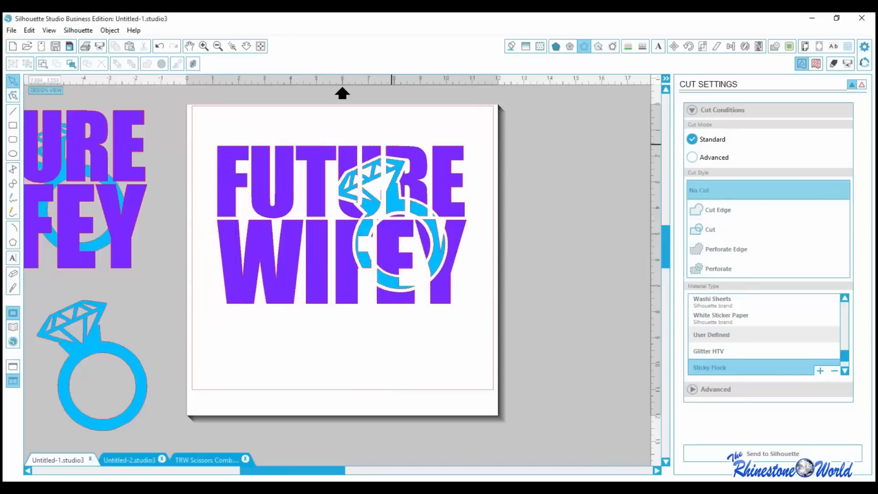
Ungroup the FUTURE WIFEY design on the page and deselect its pieces.
{"action": "left_click", "coordinate": [395, 211]}
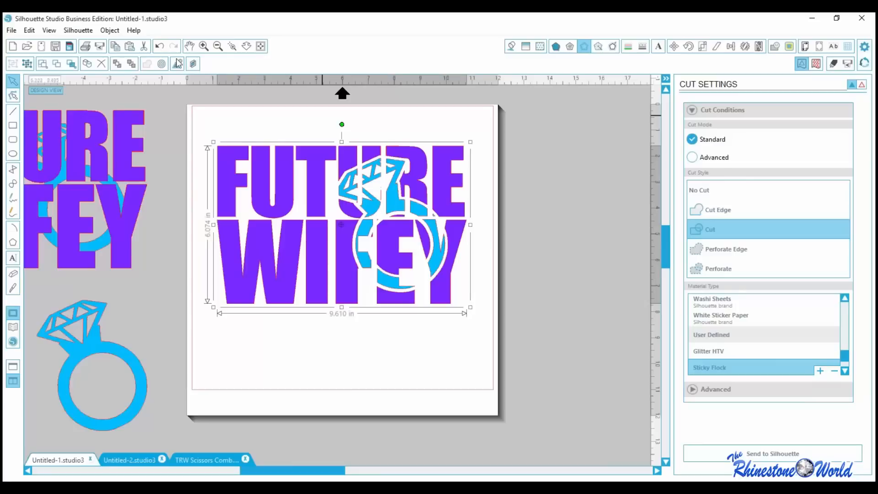
{"action": "left_click", "coordinate": [110, 30]}
{"action": "left_click", "coordinate": [133, 267]}
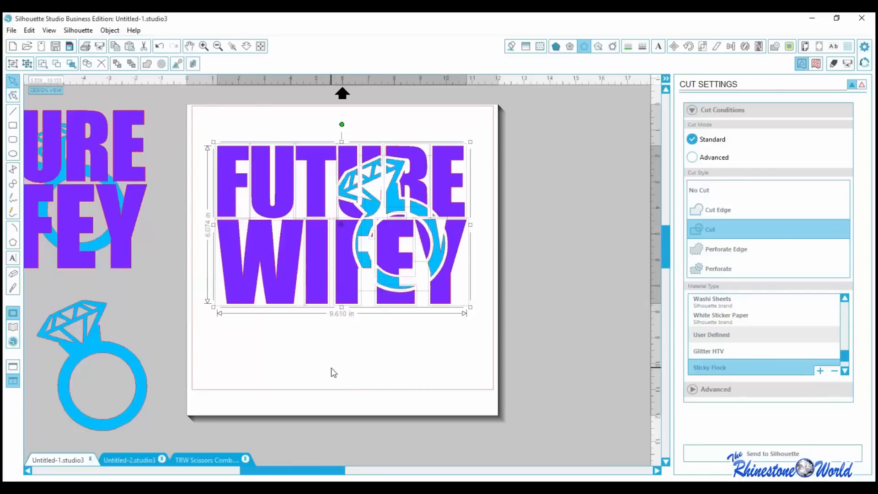
{"action": "left_click", "coordinate": [333, 371]}
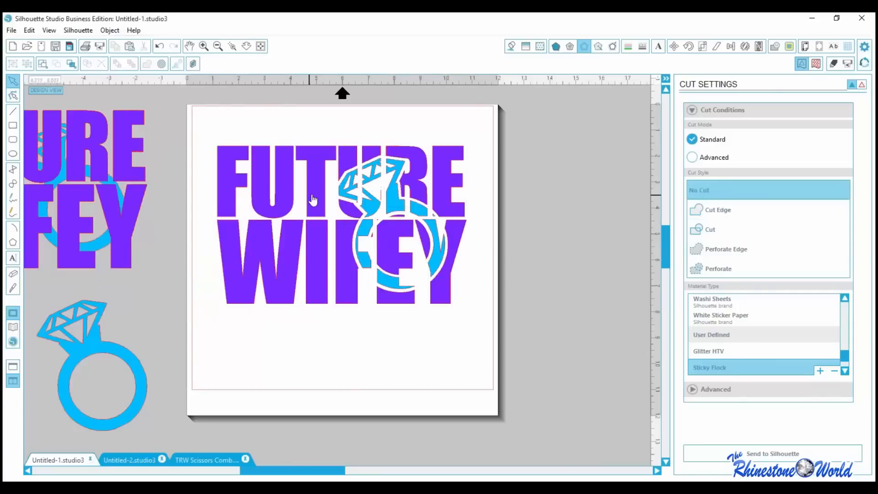
{"action": "mouse_move", "coordinate": [309, 200]}
{"action": "left_mouse_down"}
{"action": "mouse_move", "coordinate": [302, 201]}
{"action": "mouse_move", "coordinate": [316, 207]}
{"action": "left_mouse_up"}
Move the spare blue ring below the lettering, compare the rhinestone effects on it and apply Linear Fill with 10ss stones.
{"action": "left_click_drag", "start_coordinate": [127, 353], "coordinate": [364, 370]}
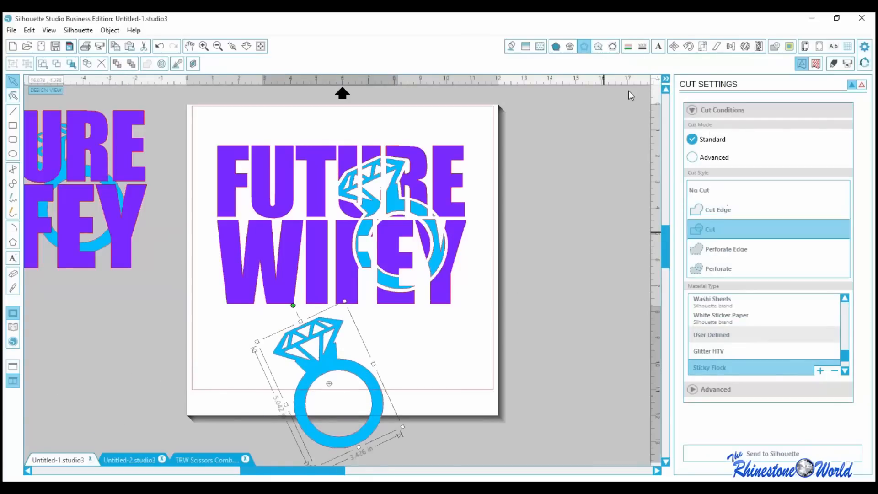
{"action": "left_click", "coordinate": [584, 46]}
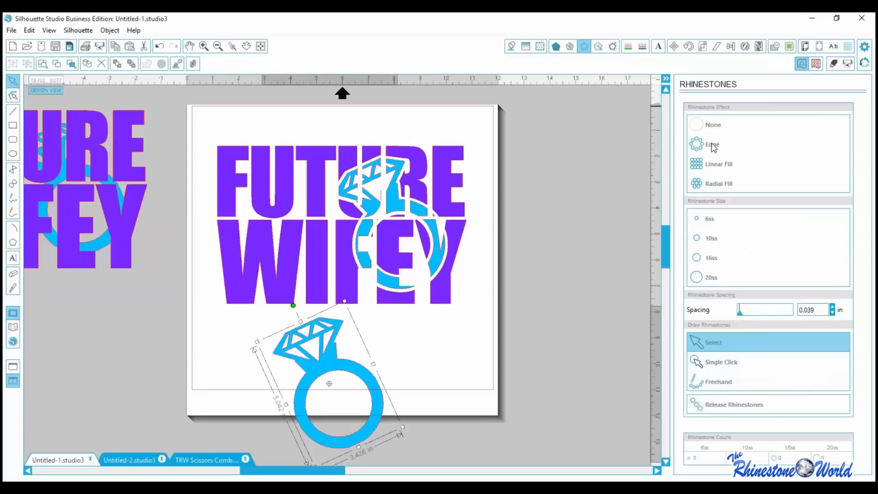
{"action": "left_click", "coordinate": [713, 148]}
{"action": "left_click", "coordinate": [709, 164]}
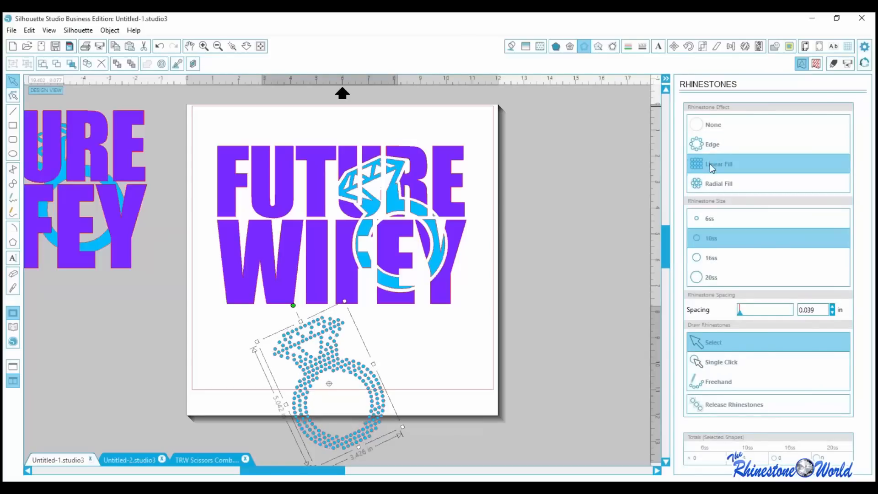
{"action": "left_click", "coordinate": [716, 186]}
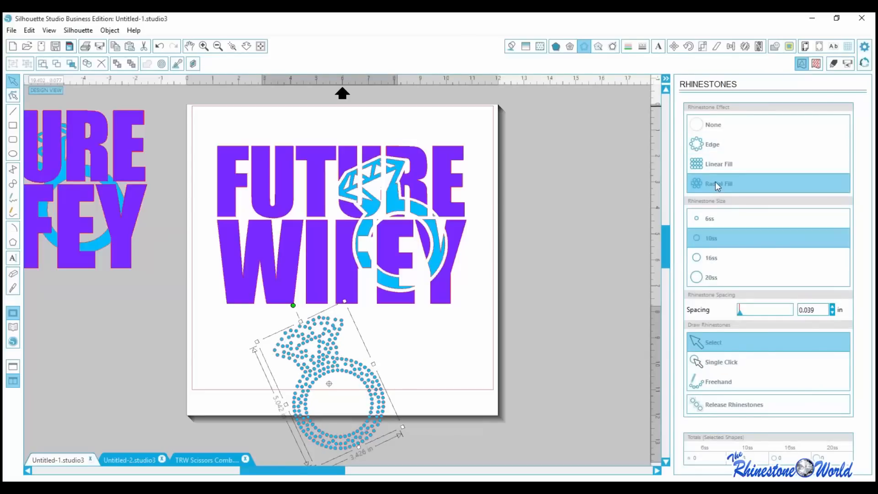
{"action": "left_click", "coordinate": [714, 166]}
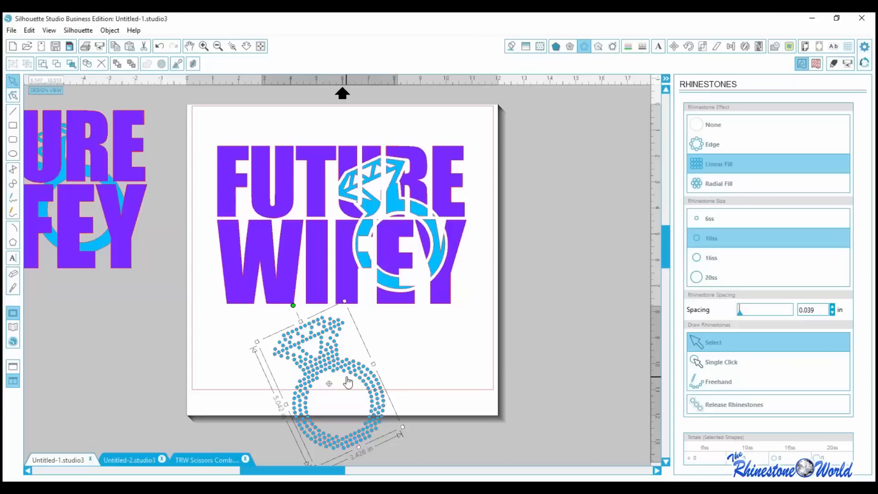
Place the rhinestone ring over the lettering, try releasing its rhinestones, undo the release and move the ring off the page.
{"action": "left_click_drag", "start_coordinate": [348, 380], "coordinate": [307, 219]}
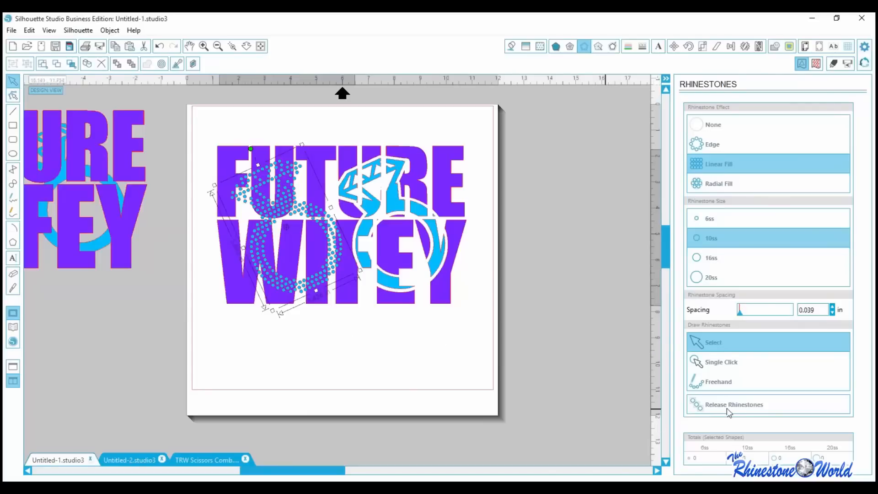
{"action": "left_click", "coordinate": [108, 31]}
{"action": "left_click", "coordinate": [254, 376]}
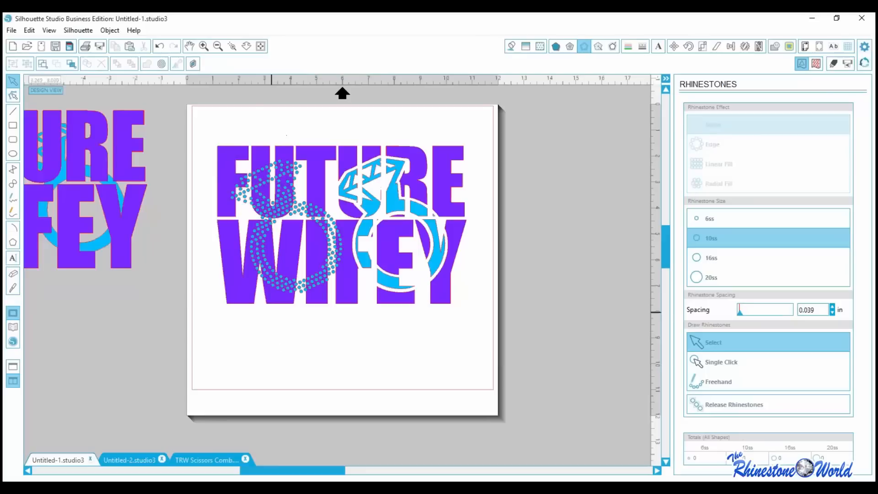
{"action": "left_click", "coordinate": [281, 348]}
{"action": "key", "text": "ctrl+z"}
{"action": "left_click", "coordinate": [276, 349]}
{"action": "left_click", "coordinate": [279, 260]}
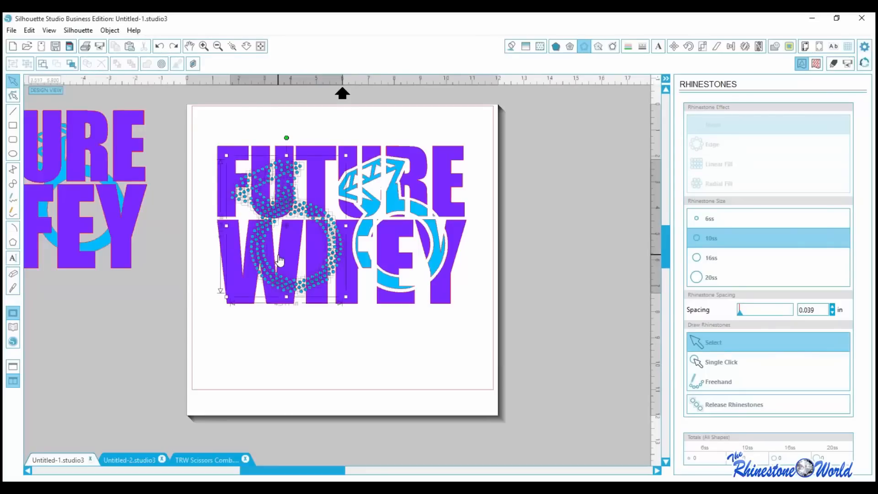
{"action": "left_click", "coordinate": [278, 211]}
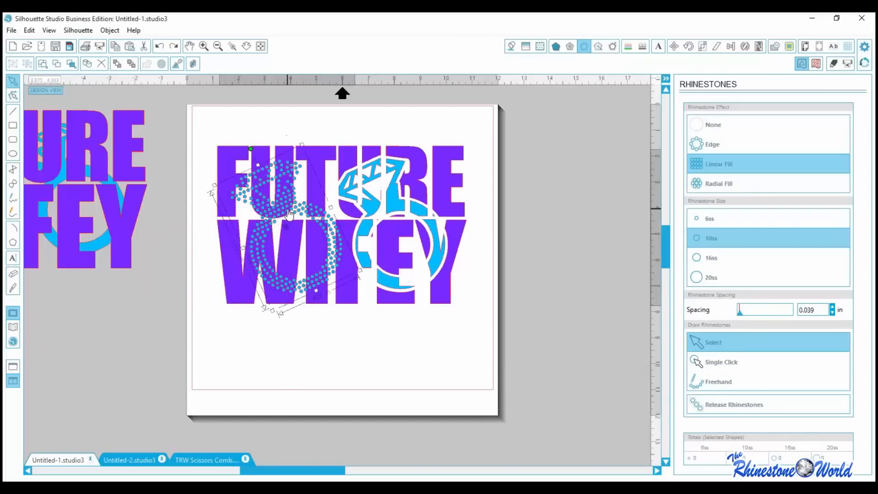
{"action": "left_click_drag", "start_coordinate": [286, 210], "coordinate": [140, 344]}
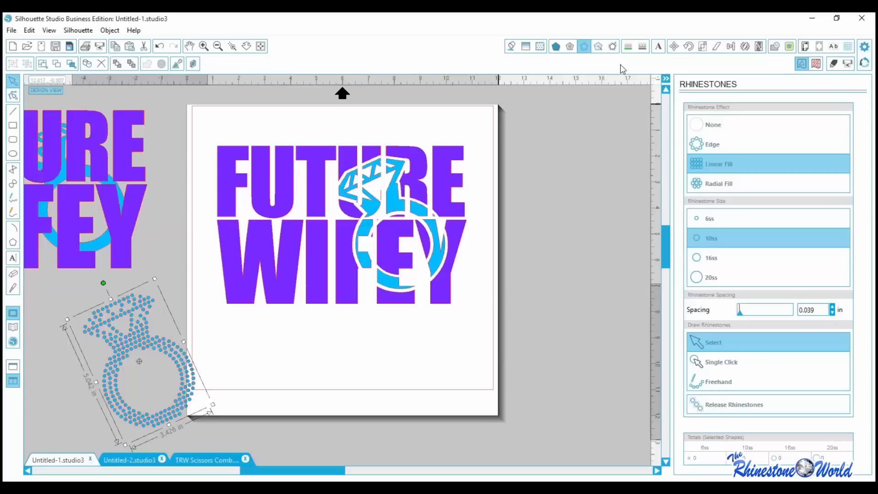
Create a new document and add the text FUTURE on the page.
{"action": "left_click", "coordinate": [13, 45]}
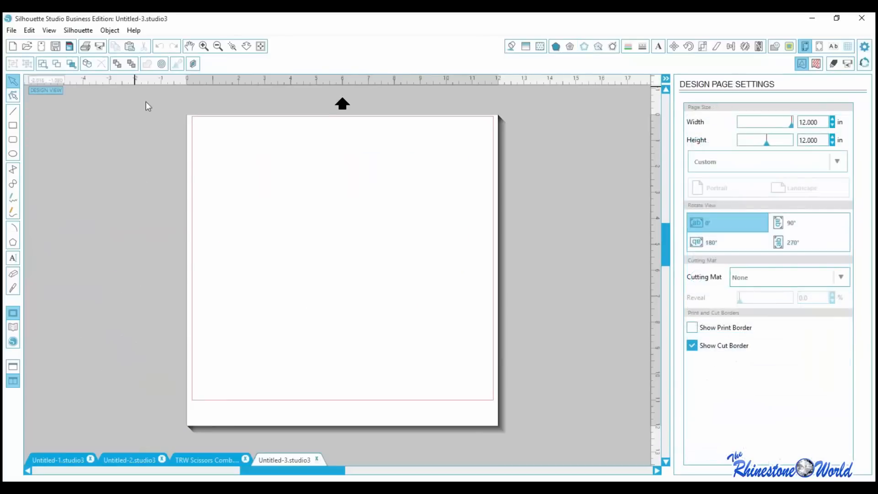
{"action": "left_click", "coordinate": [13, 258]}
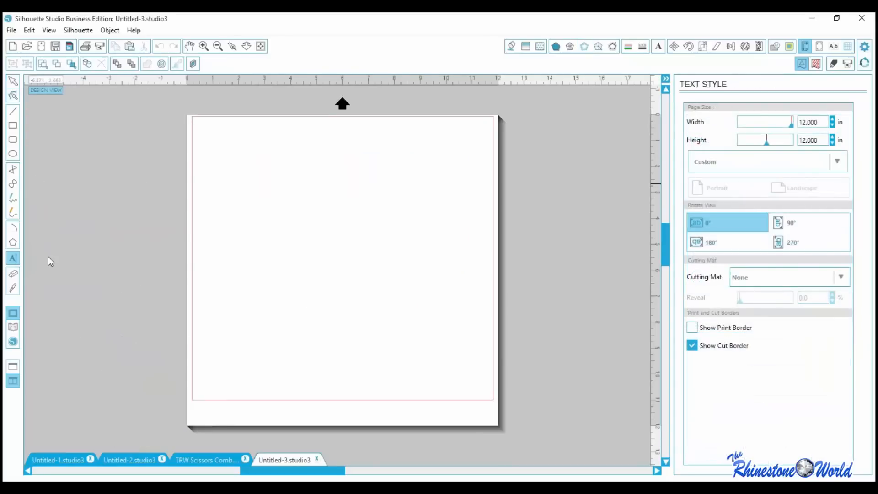
{"action": "left_click", "coordinate": [257, 226]}
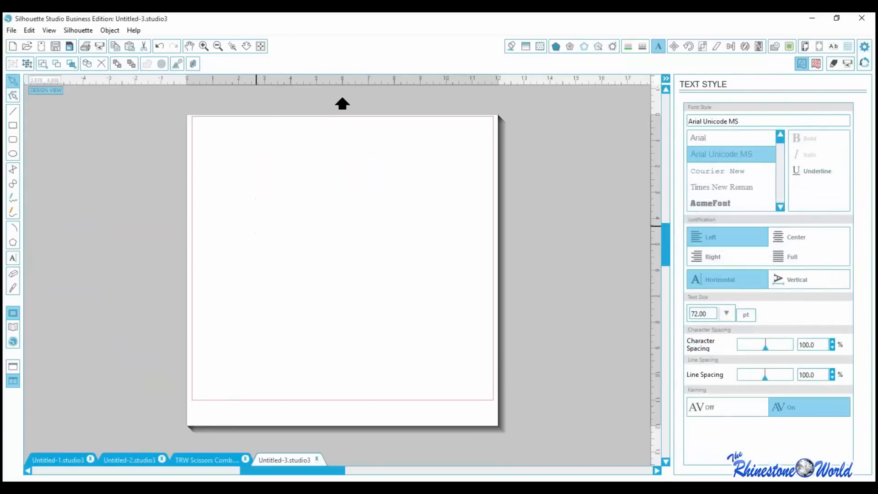
{"action": "type", "text": "FUTURE"}
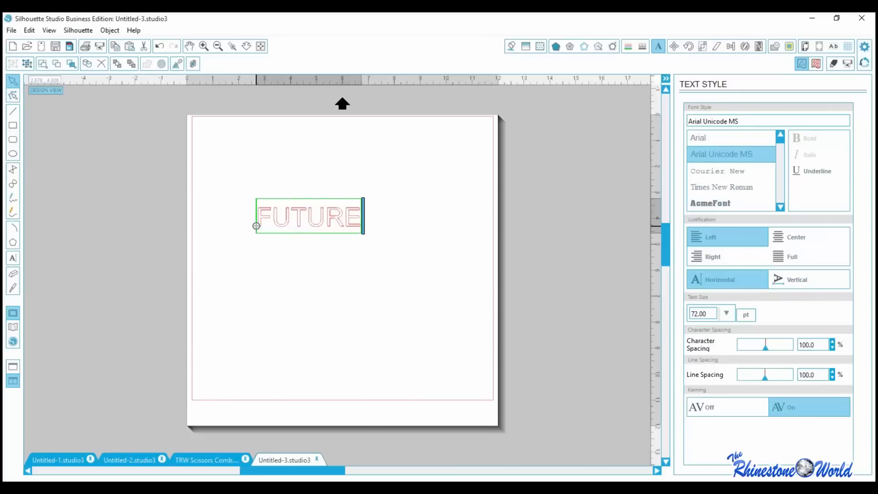
Set the FUTURE text to the TRW 928 TTF RF rhinestone font.
{"action": "left_click_drag", "start_coordinate": [364, 217], "coordinate": [242, 221]}
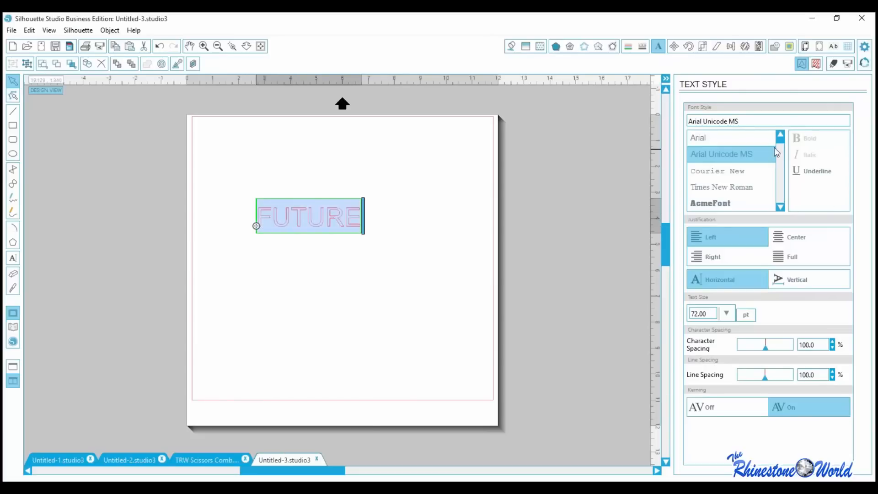
{"action": "left_click_drag", "start_coordinate": [780, 141], "coordinate": [779, 166]}
{"action": "scroll", "coordinate": [761, 177], "scroll_direction": "down", "scroll_amount": 3}
{"action": "scroll", "coordinate": [762, 177], "scroll_direction": "down", "scroll_amount": 10}
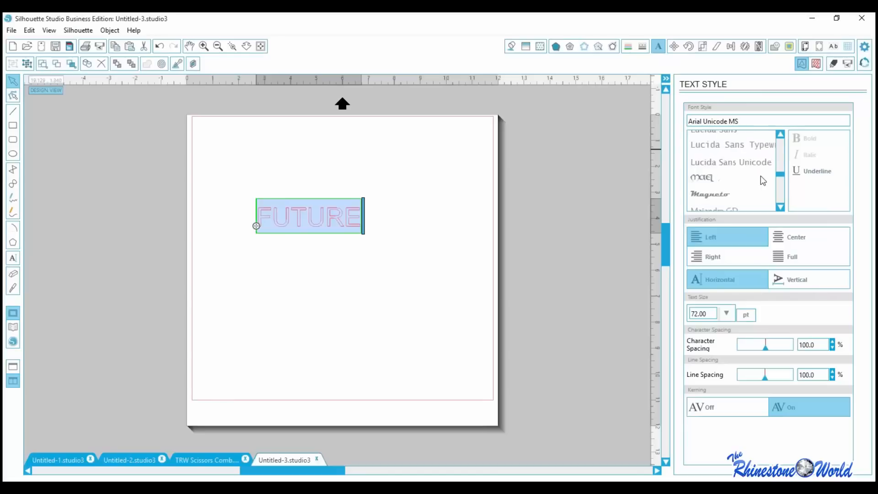
{"action": "scroll", "coordinate": [761, 175], "scroll_direction": "down", "scroll_amount": 12}
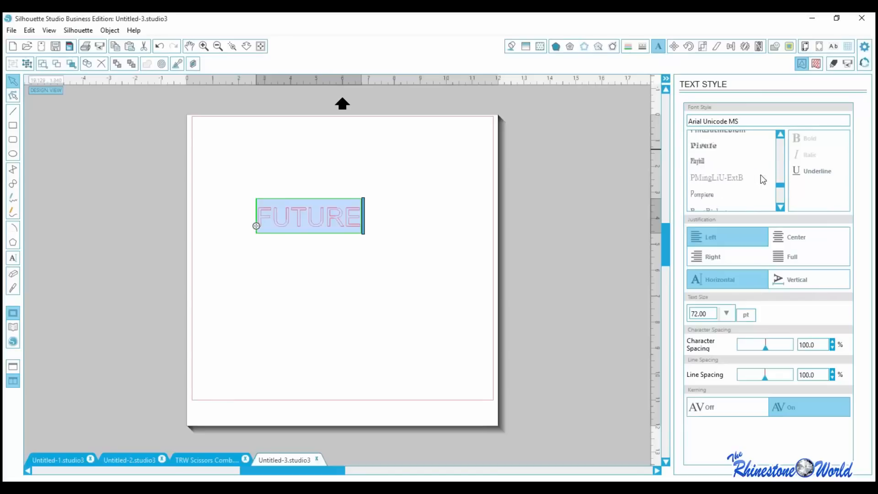
{"action": "scroll", "coordinate": [761, 176], "scroll_direction": "down", "scroll_amount": 12}
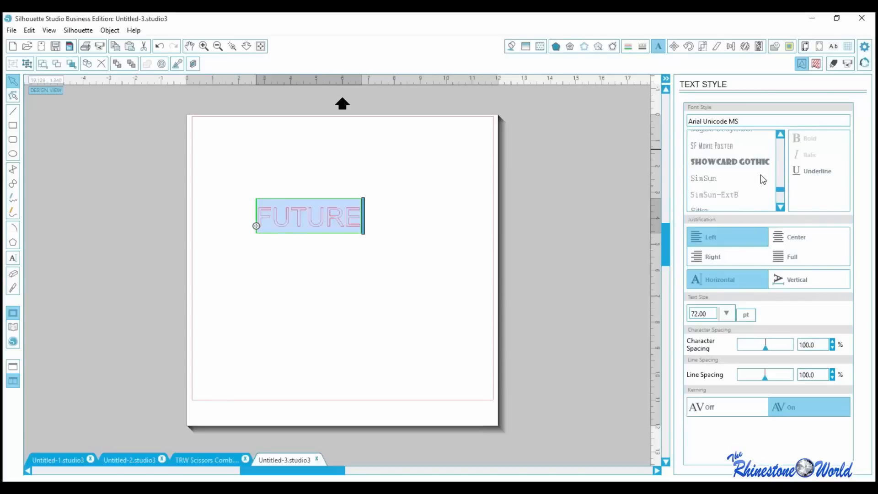
{"action": "scroll", "coordinate": [723, 179], "scroll_direction": "down", "scroll_amount": 8}
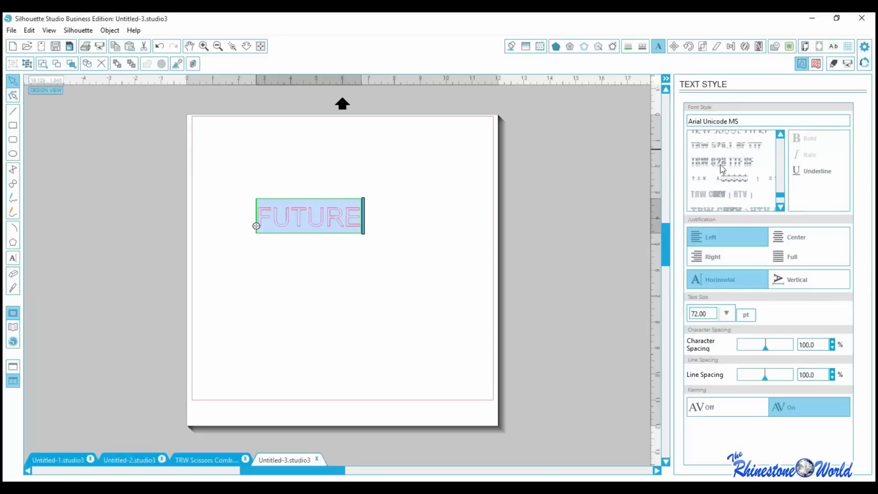
{"action": "left_click", "coordinate": [720, 162]}
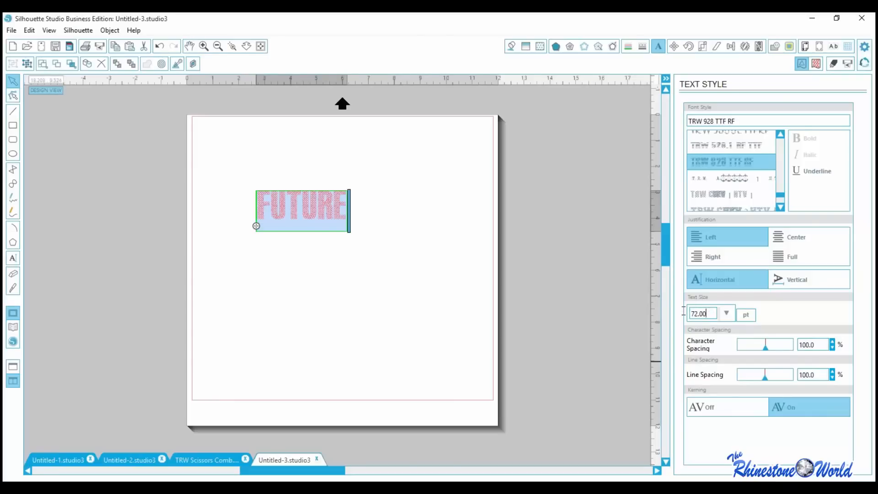
Set the FUTURE text size to 140 pt and deselect the text.
{"action": "double_click", "coordinate": [702, 313]}
{"action": "type", "text": "140"}
{"action": "key", "text": "Return"}
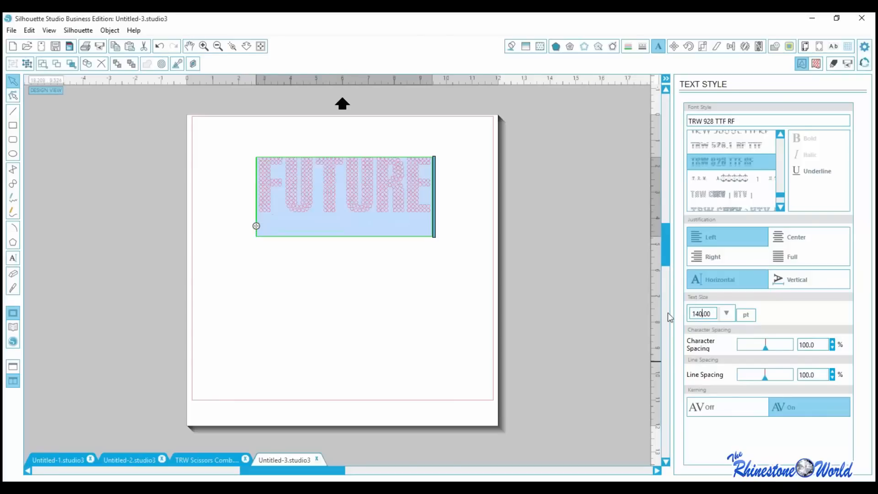
{"action": "left_click", "coordinate": [311, 282]}
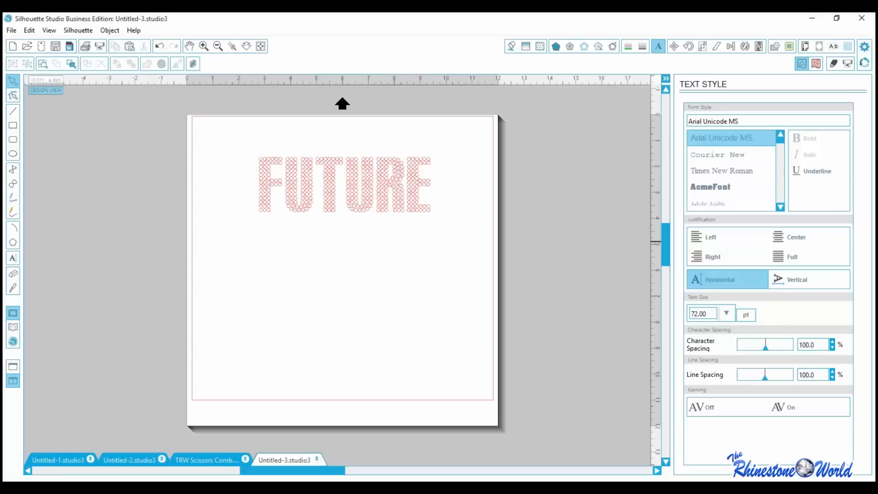
Duplicate the FUTURE text directly below the original and change the copy's wording to WIFEY.
{"action": "left_click", "coordinate": [334, 204]}
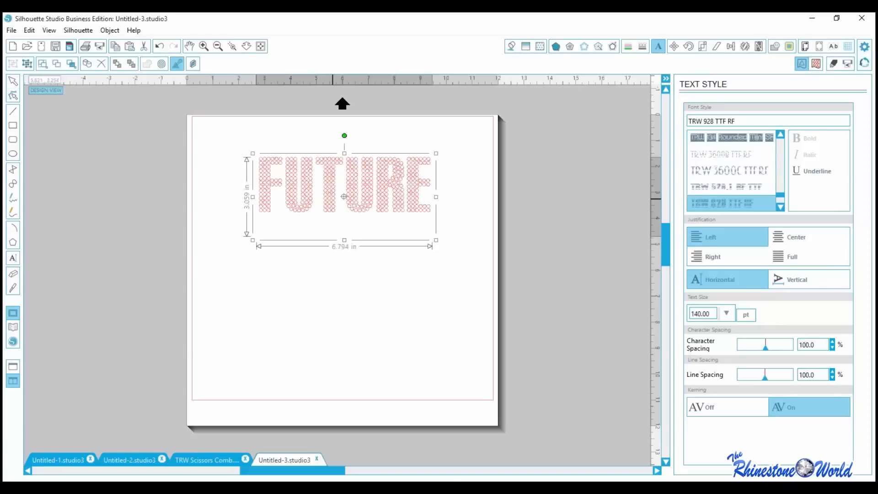
{"action": "key", "text": "ctrl+c"}
{"action": "key", "text": "ctrl+v"}
{"action": "left_click_drag", "start_coordinate": [348, 245], "coordinate": [333, 271]}
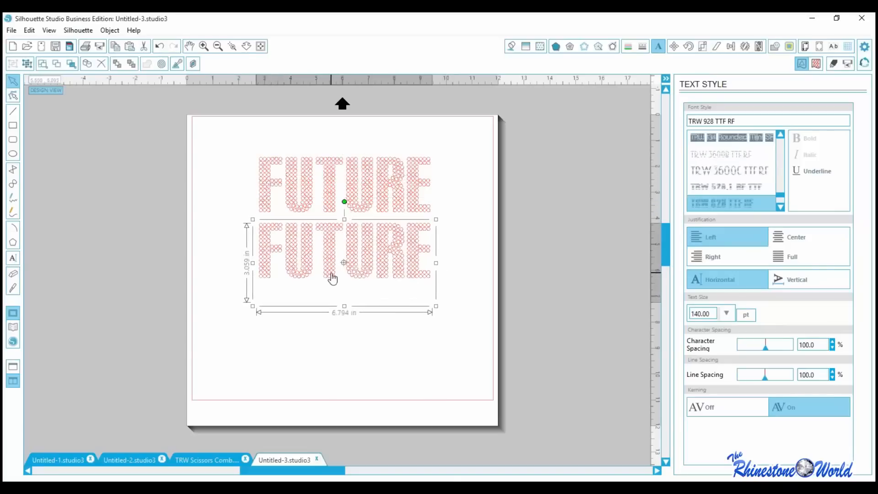
{"action": "double_click", "coordinate": [333, 267]}
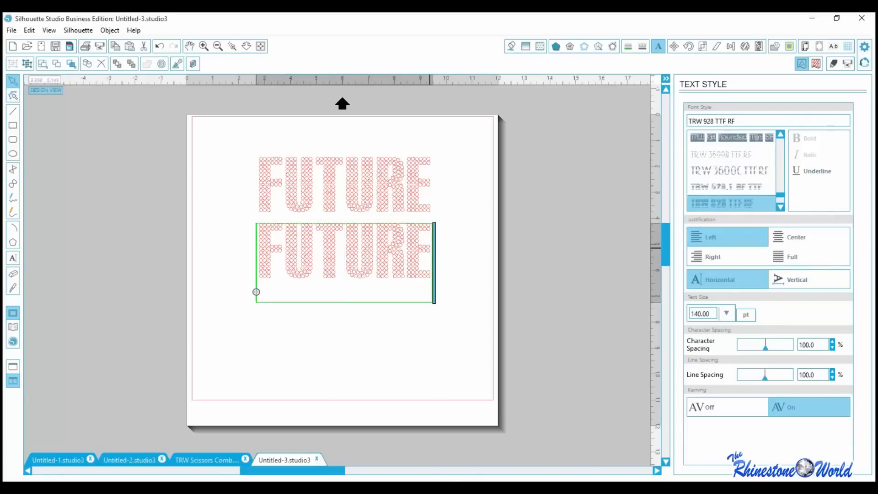
{"action": "left_click_drag", "start_coordinate": [432, 256], "coordinate": [255, 290]}
{"action": "type", "text": "W"}
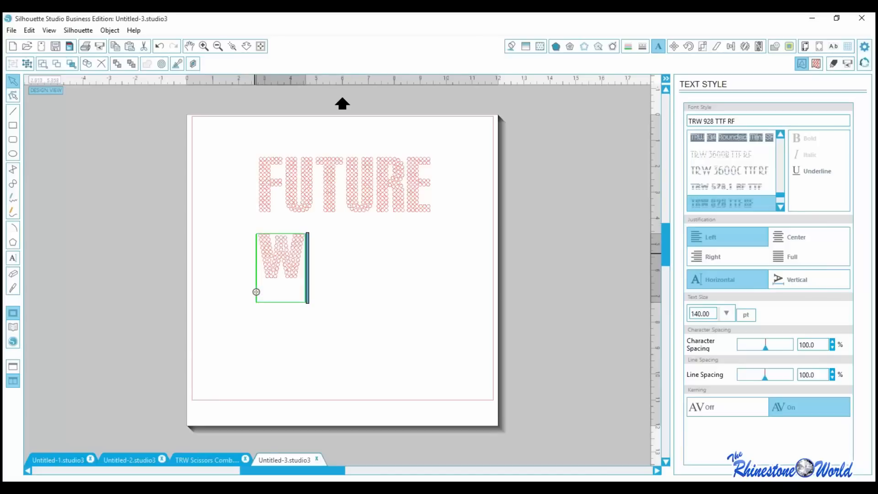
{"action": "type", "text": "IFEY"}
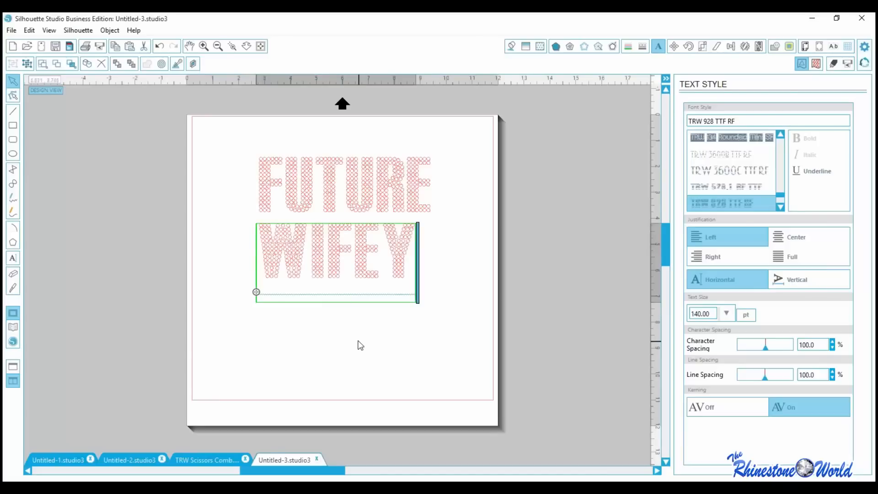
Move WIFEY up close beneath FUTURE, roughly centred under it, and deselect it.
{"action": "left_click", "coordinate": [296, 331]}
{"action": "left_click_drag", "start_coordinate": [289, 261], "coordinate": [295, 252]}
{"action": "left_click", "coordinate": [296, 300]}
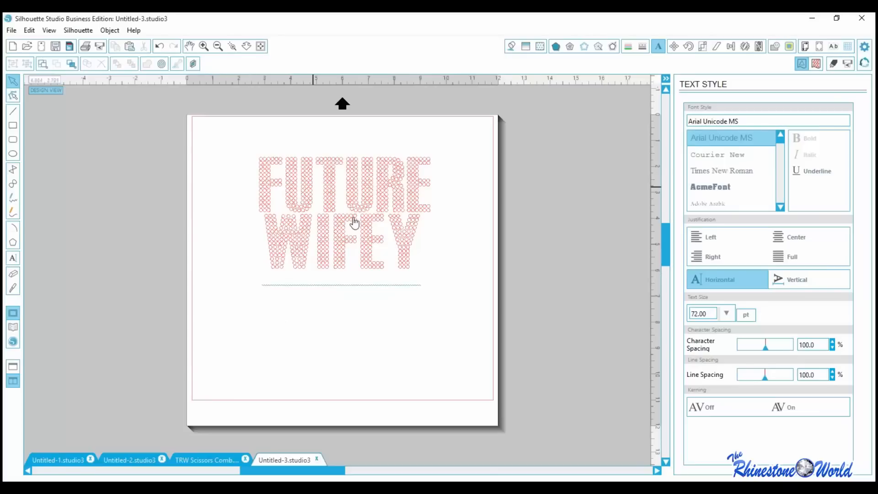
Group the FUTURE and WIFEY text lines into one object.
{"action": "left_click_drag", "start_coordinate": [212, 121], "coordinate": [476, 327]}
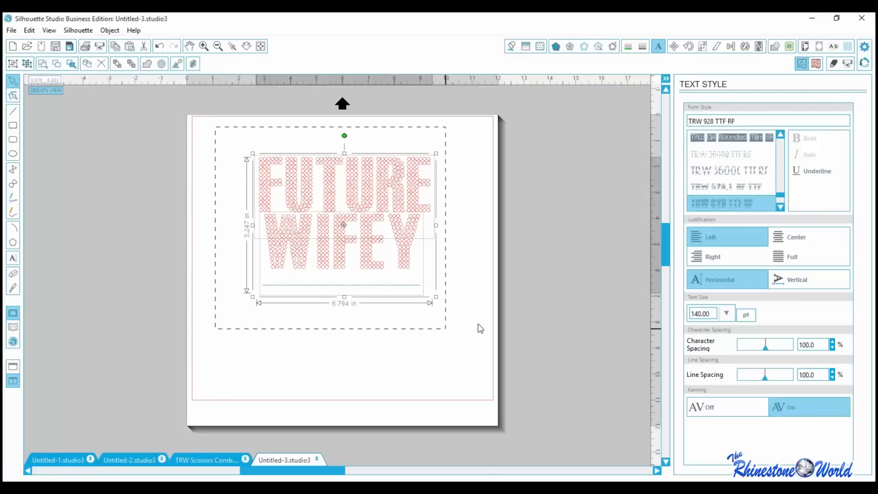
{"action": "left_click", "coordinate": [110, 31]}
{"action": "left_click", "coordinate": [150, 254]}
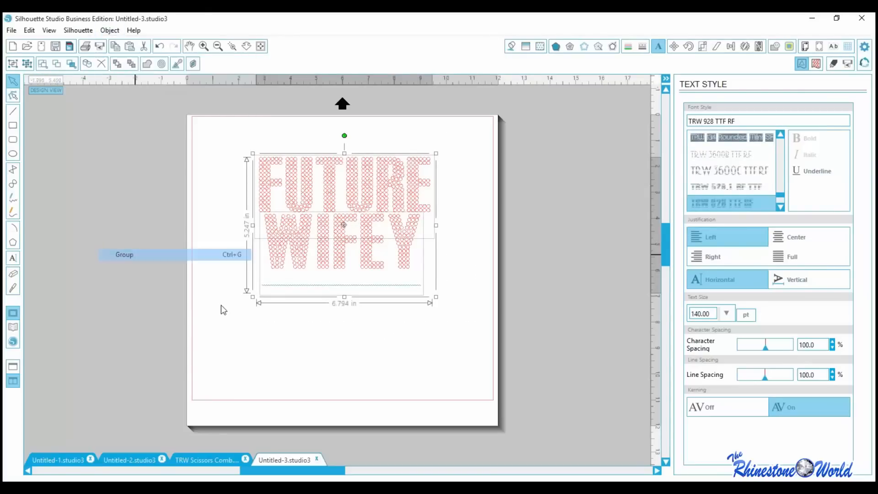
{"action": "left_click", "coordinate": [222, 310]}
{"action": "left_click", "coordinate": [340, 262]}
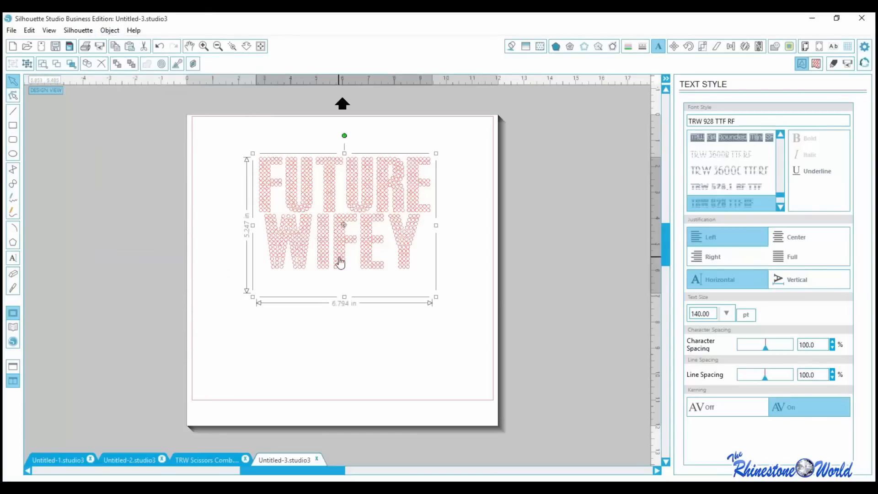
Fill the grouped FUTURE WIFEY rhinestone lettering with bright pink and deselect it.
{"action": "left_click", "coordinate": [511, 46]}
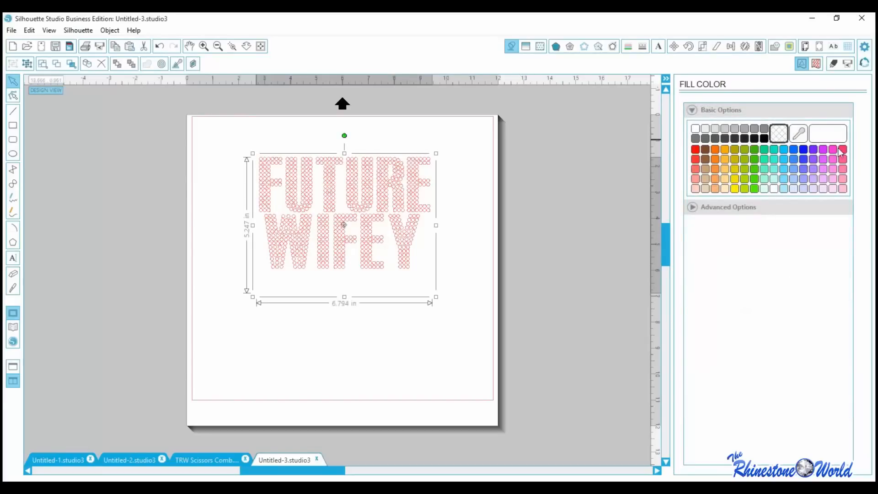
{"action": "left_click", "coordinate": [833, 151]}
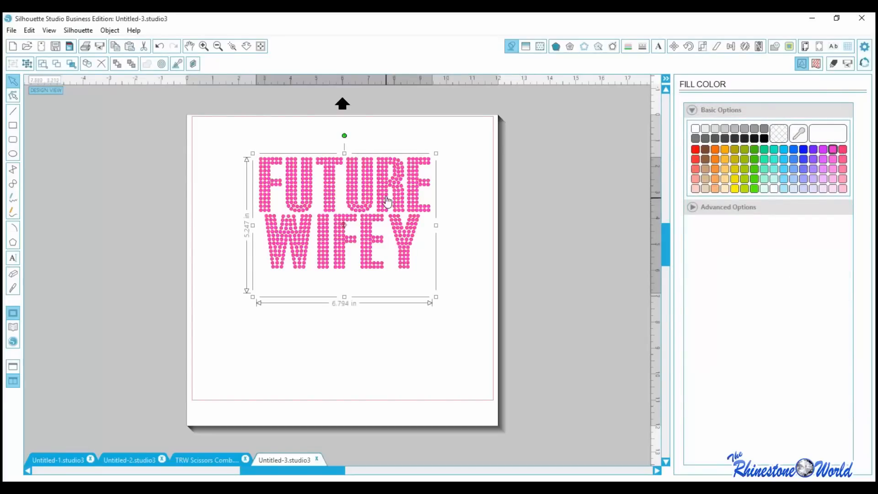
{"action": "left_click", "coordinate": [381, 366]}
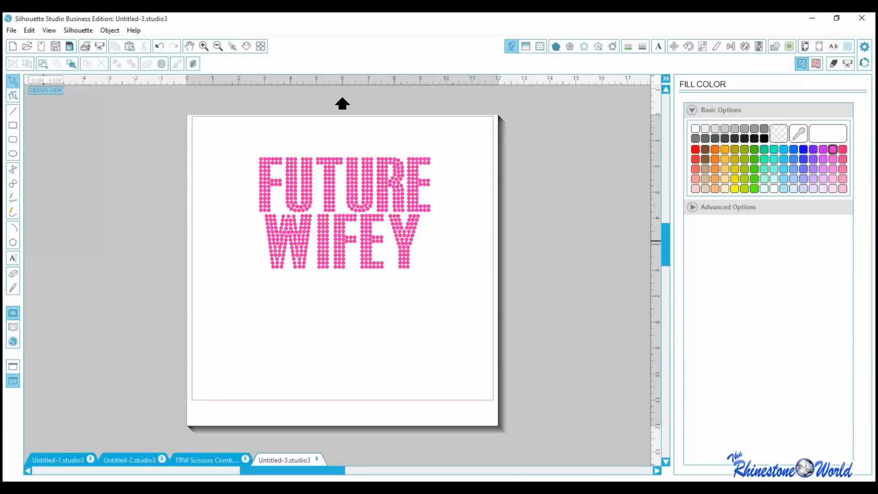
Insert the engagement-ring-silhouette design from the library, place it over the lettering's right half and tilt it clockwise.
{"action": "left_click", "coordinate": [14, 328]}
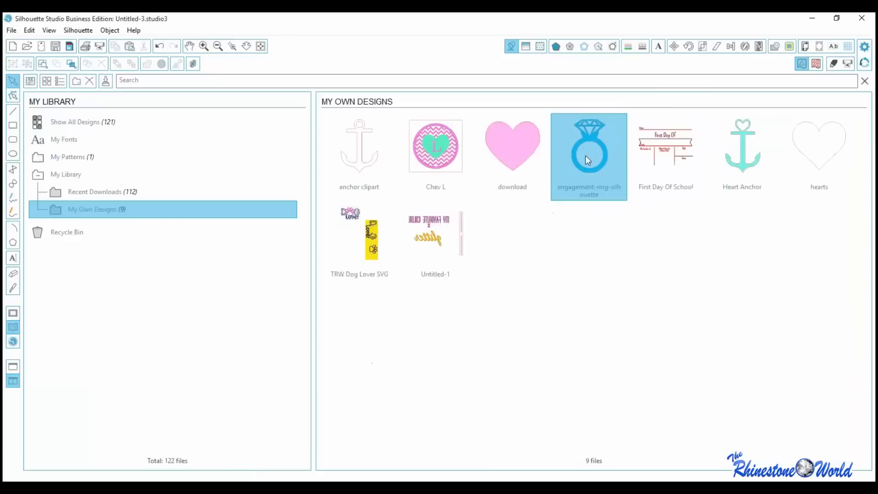
{"action": "double_click", "coordinate": [589, 136]}
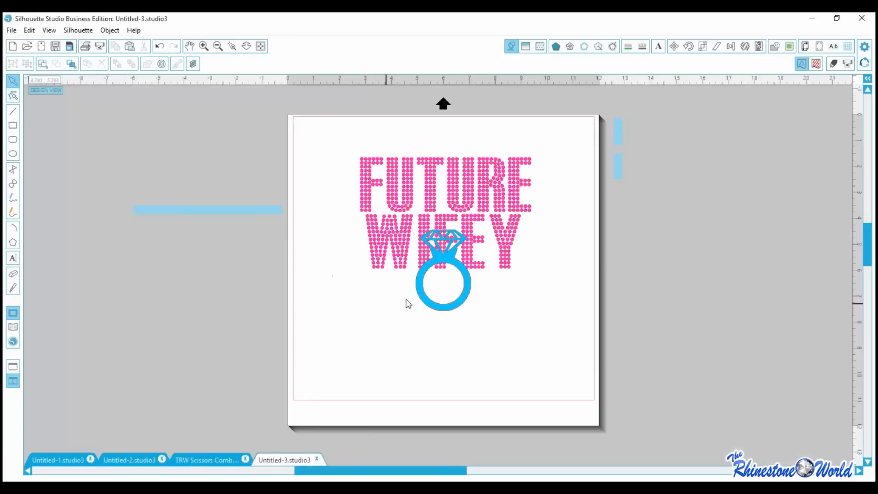
{"action": "left_click_drag", "start_coordinate": [457, 310], "coordinate": [501, 253]}
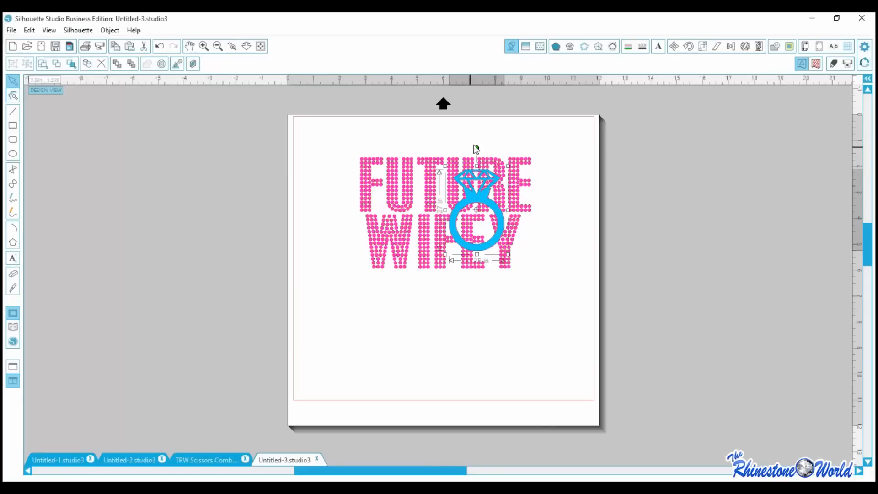
{"action": "left_click_drag", "start_coordinate": [479, 147], "coordinate": [511, 153]}
{"action": "left_click_drag", "start_coordinate": [500, 199], "coordinate": [506, 205]}
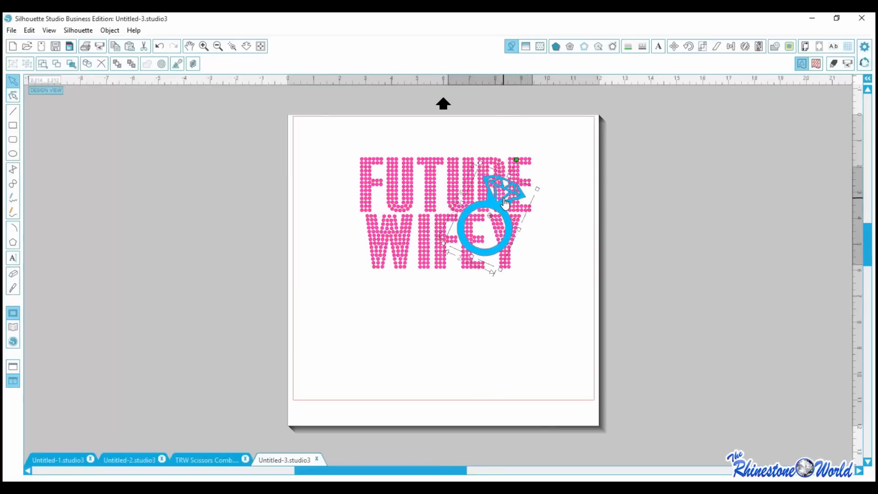
Duplicate the lettering and ring together, placing the copy below the original on the page.
{"action": "left_click", "coordinate": [331, 157]}
{"action": "left_click_drag", "start_coordinate": [331, 157], "coordinate": [604, 303]}
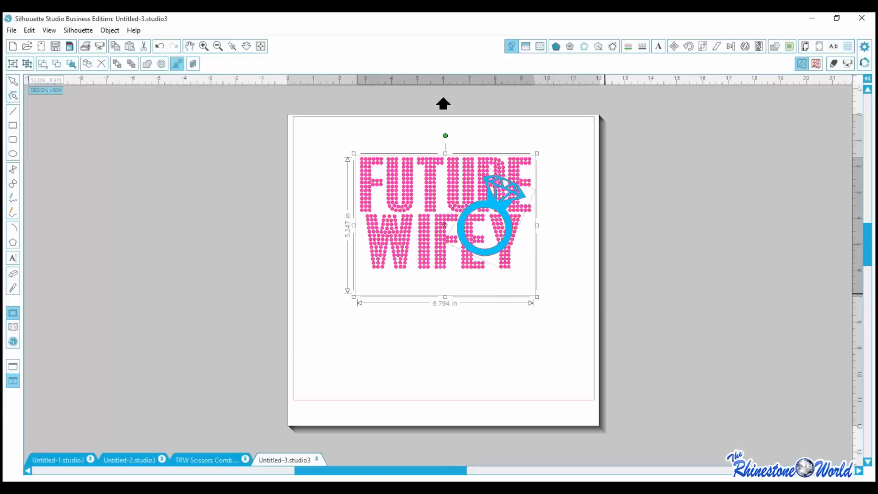
{"action": "left_click_drag", "start_coordinate": [475, 259], "coordinate": [452, 388]}
Crop the upper lettering and ring to their overlap and group the resulting pieces.
{"action": "left_click_drag", "start_coordinate": [335, 144], "coordinate": [556, 263]}
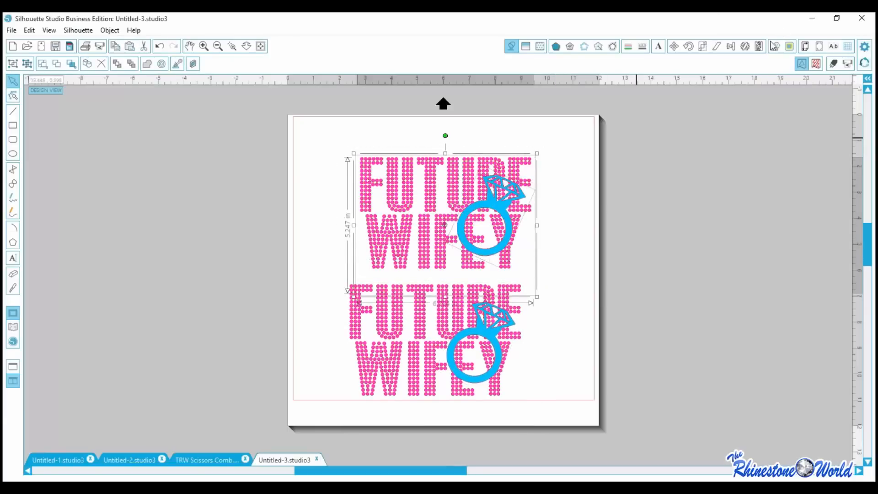
{"action": "left_click", "coordinate": [774, 46]}
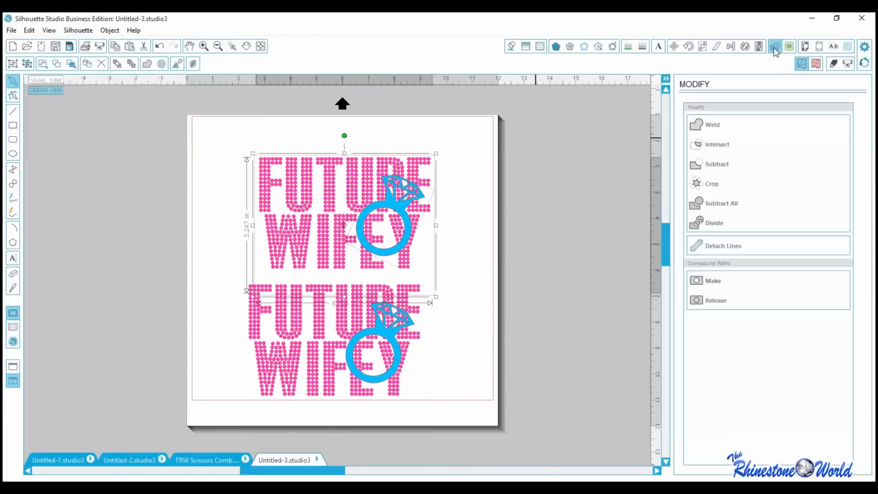
{"action": "left_click", "coordinate": [728, 183]}
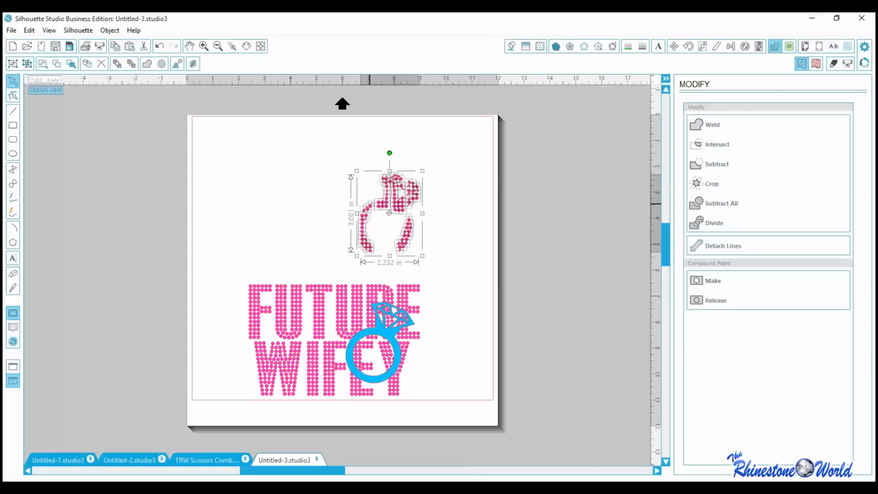
{"action": "left_click", "coordinate": [109, 30]}
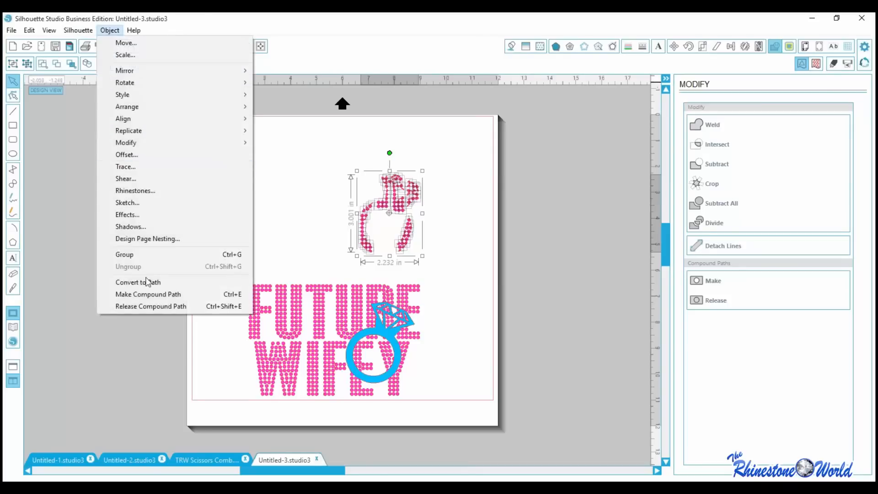
{"action": "left_click", "coordinate": [168, 253]}
Subtract the ring from the lower FUTURE WIFEY rhinestone lettering and deselect the result.
{"action": "left_click_drag", "start_coordinate": [207, 282], "coordinate": [455, 428]}
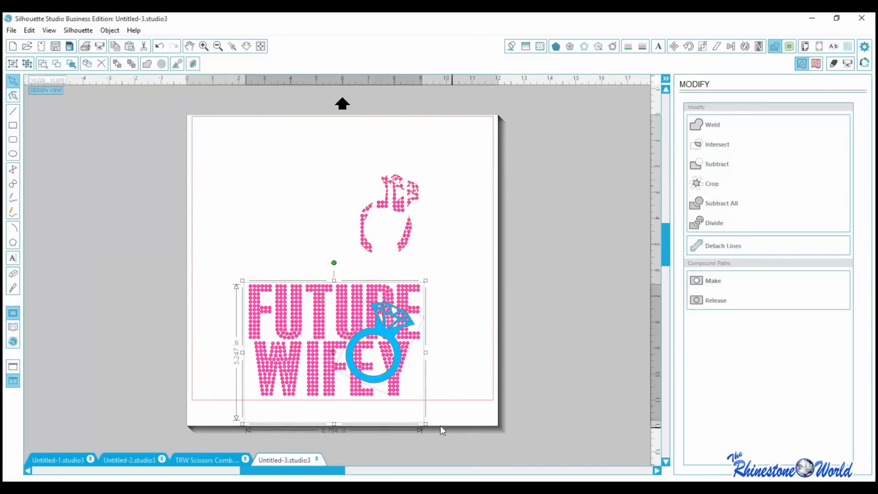
{"action": "left_click", "coordinate": [716, 166]}
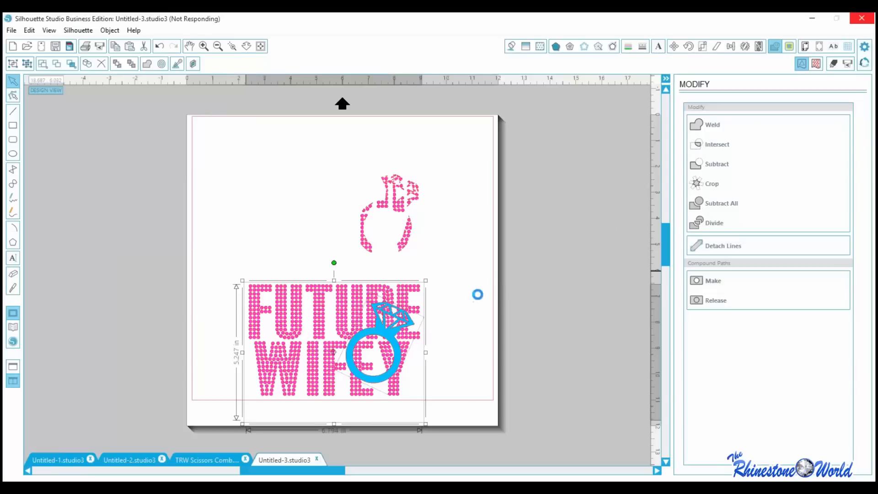
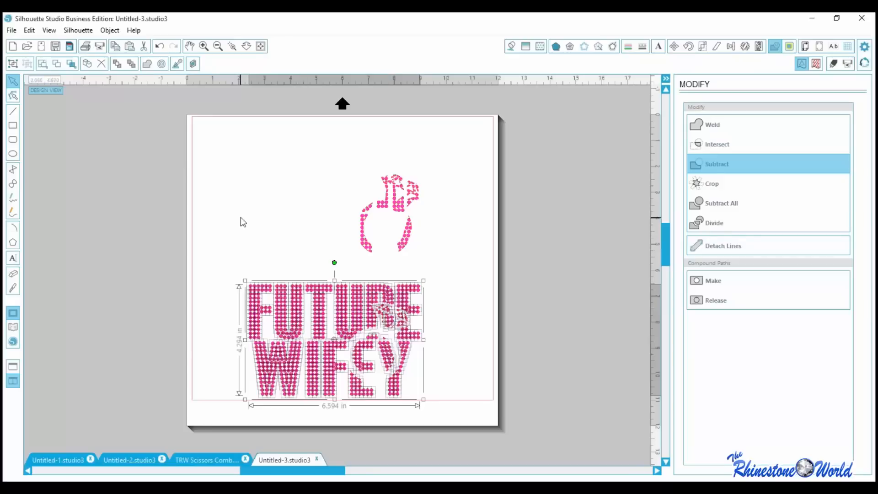
{"action": "left_click", "coordinate": [449, 311]}
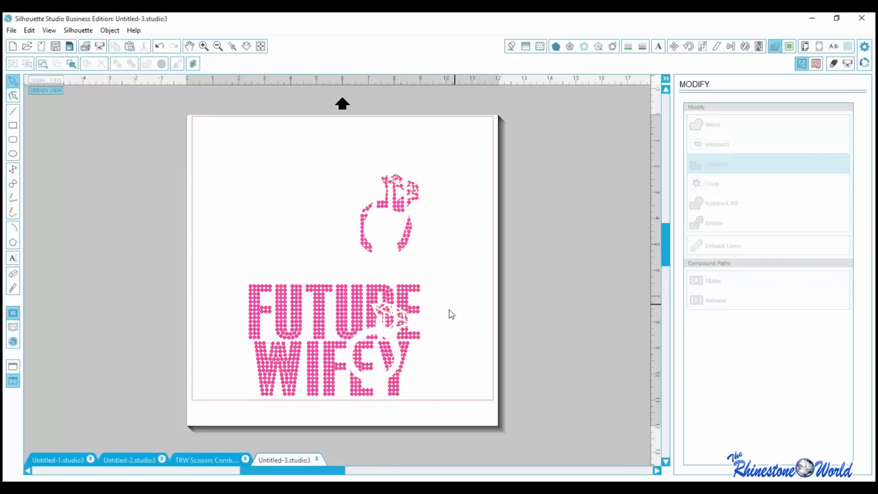
Delete a partial rhinestone fragment from the Y of WIFEY along the inner edge of the ring cutout.
{"action": "left_click", "coordinate": [233, 46]}
{"action": "left_click_drag", "start_coordinate": [333, 272], "coordinate": [441, 414]}
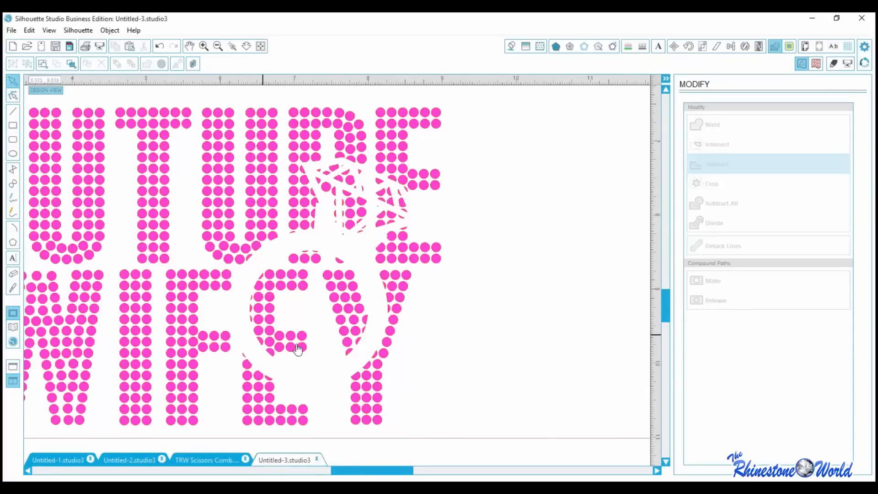
{"action": "left_click", "coordinate": [365, 319]}
{"action": "left_click_drag", "start_coordinate": [370, 334], "coordinate": [349, 351]}
{"action": "key", "text": "Delete"}
{"action": "left_click", "coordinate": [261, 46]}
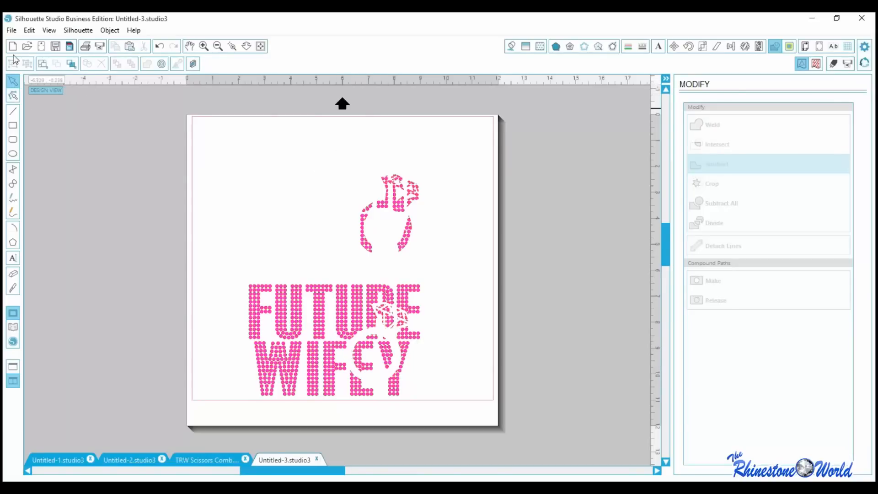
Create a new drawing and open the TRW MC Mascot Bulldog 1 SVG from TRW Magic Cut Mascots Vol 1, MC Bulldogs folder.
{"action": "left_click", "coordinate": [13, 46]}
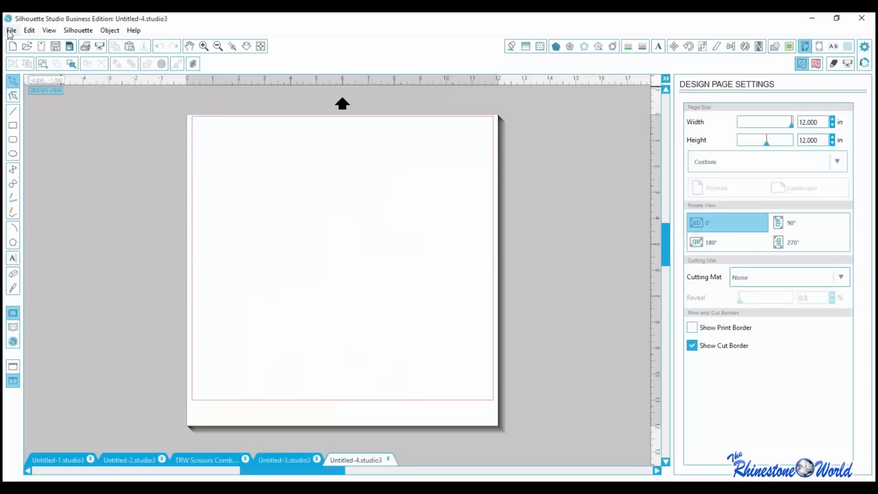
{"action": "left_click", "coordinate": [11, 31]}
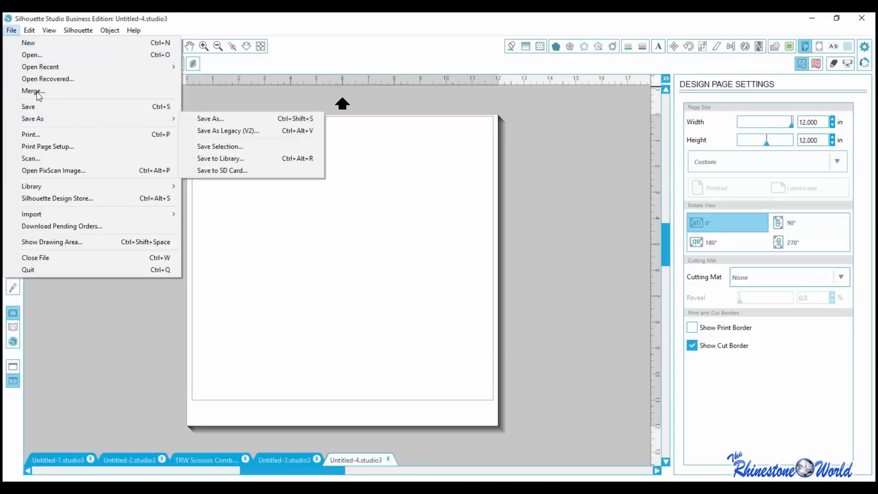
{"action": "left_click", "coordinate": [31, 55]}
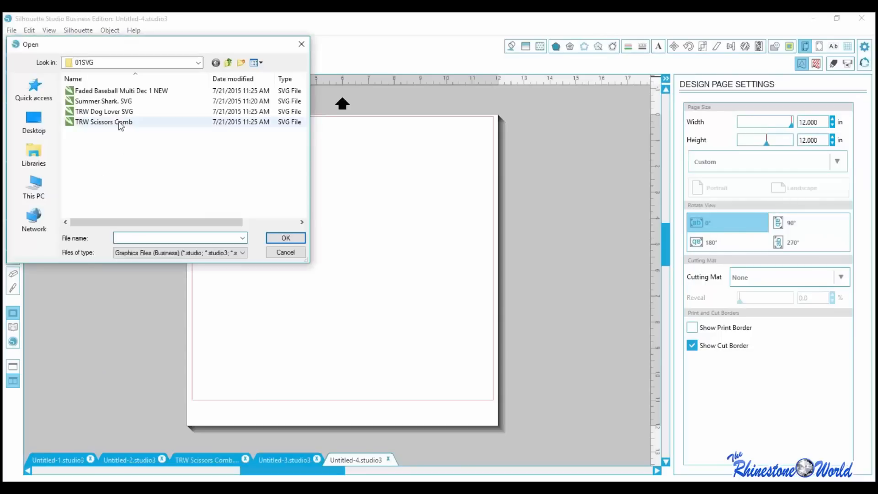
{"action": "left_click", "coordinate": [229, 63]}
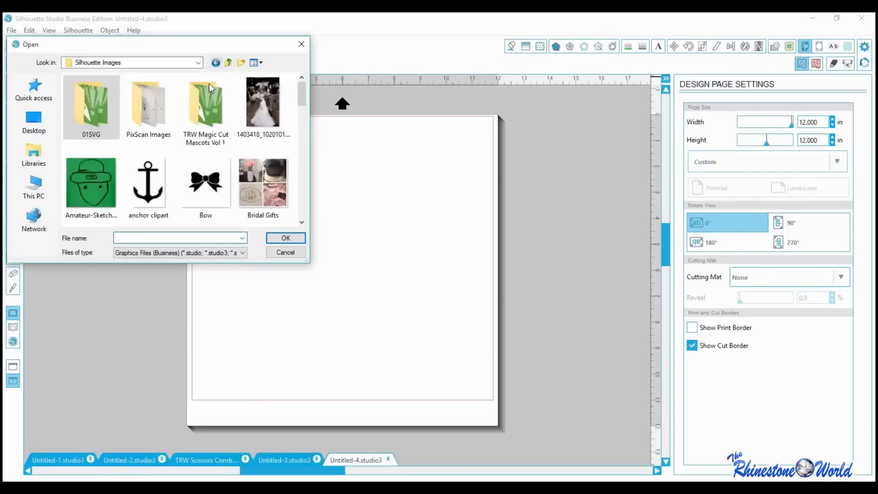
{"action": "double_click", "coordinate": [208, 108]}
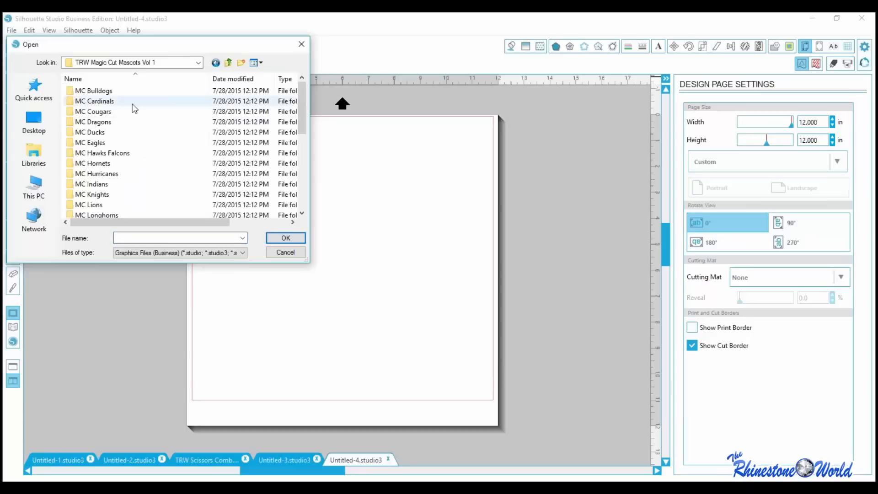
{"action": "double_click", "coordinate": [108, 92]}
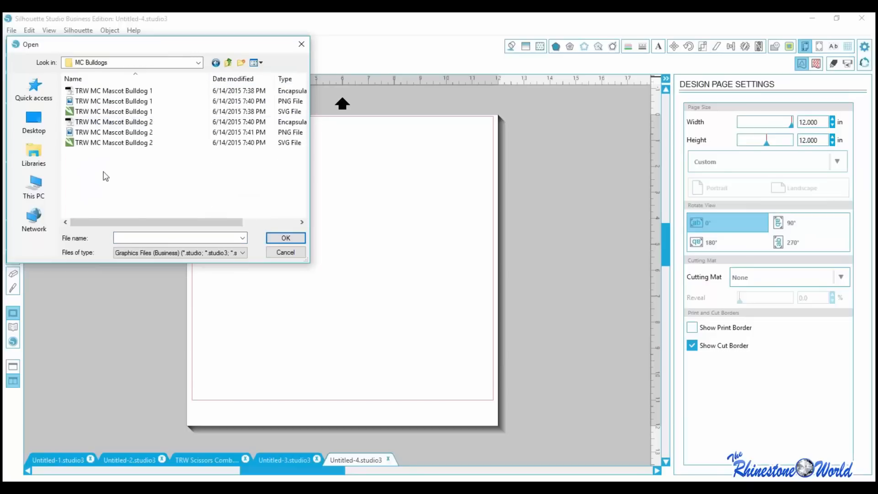
{"action": "left_click", "coordinate": [117, 112]}
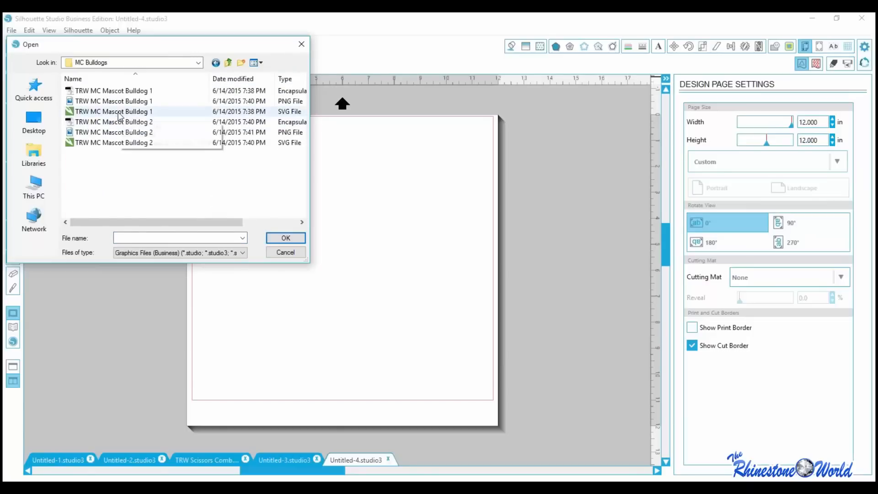
{"action": "double_click", "coordinate": [118, 111]}
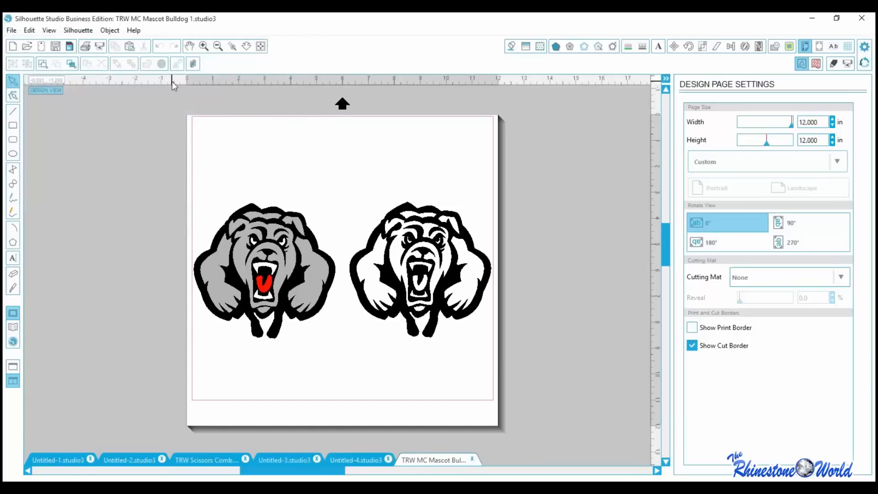
Open the TRW MC Mascot Bulldog 2 SVG from the MC Bulldogs folder.
{"action": "left_click", "coordinate": [11, 31]}
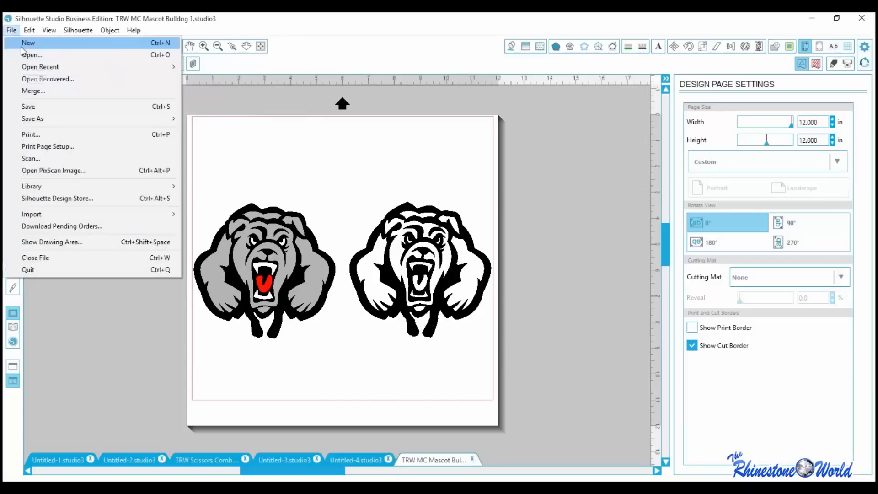
{"action": "left_click", "coordinate": [26, 56]}
{"action": "double_click", "coordinate": [137, 143]}
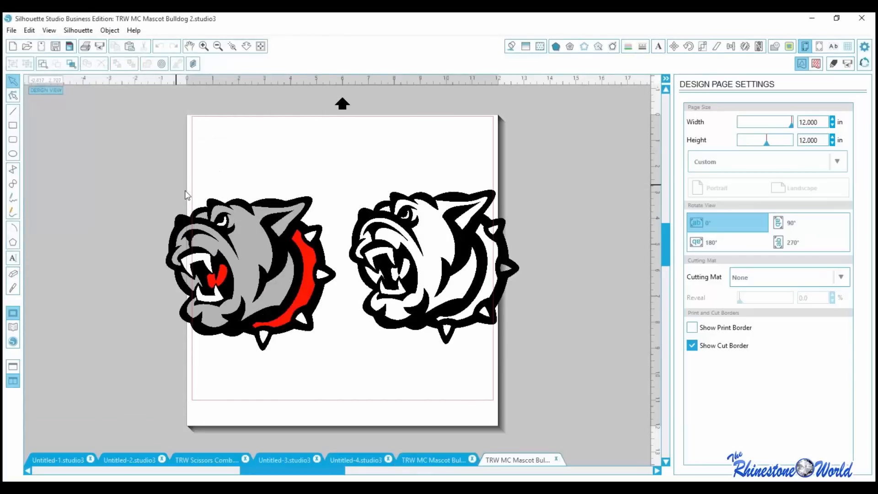
Ungroup the two bulldog heads and delete the gray and red version.
{"action": "left_click", "coordinate": [287, 255]}
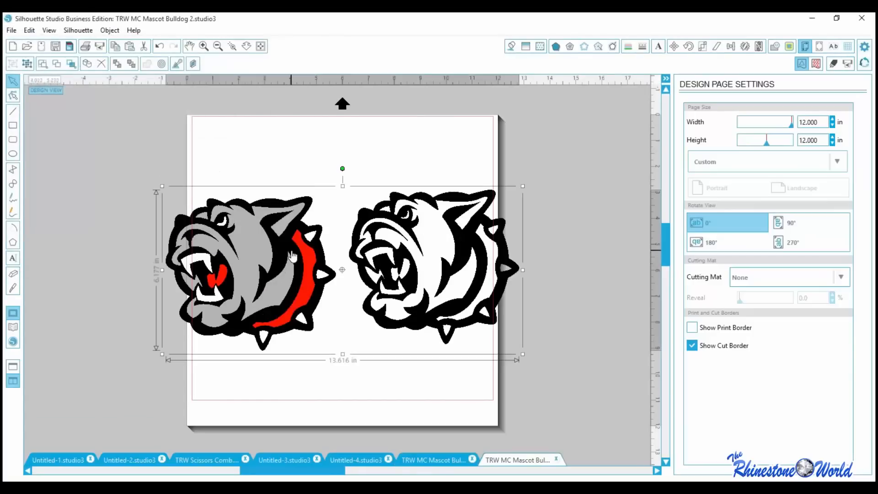
{"action": "left_click_drag", "start_coordinate": [294, 258], "coordinate": [315, 241]}
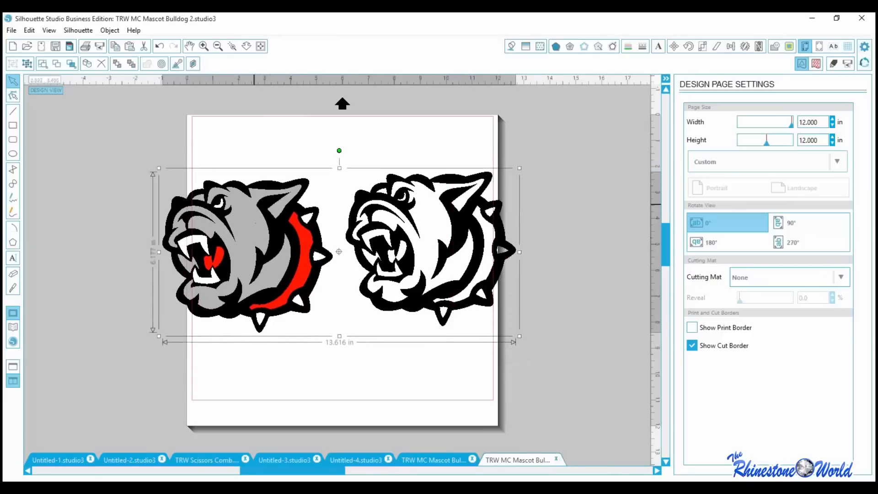
{"action": "left_click", "coordinate": [109, 30]}
{"action": "left_click", "coordinate": [151, 267]}
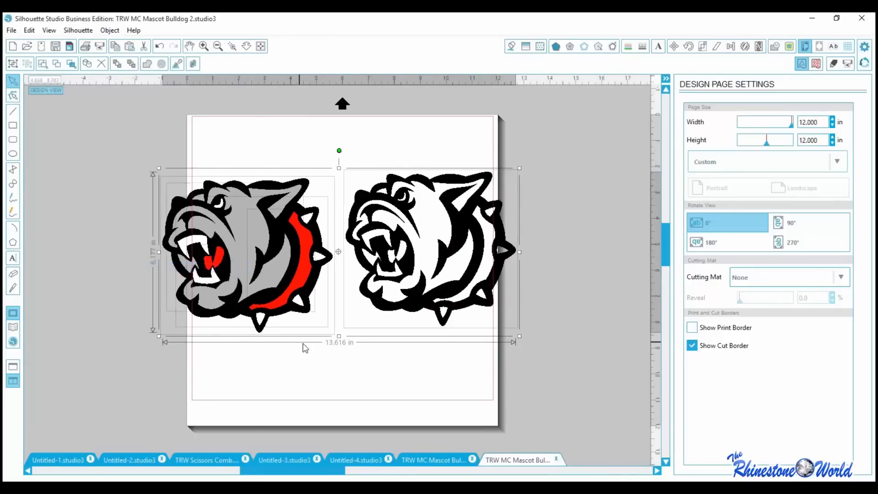
{"action": "left_click", "coordinate": [116, 187]}
{"action": "left_click", "coordinate": [258, 325]}
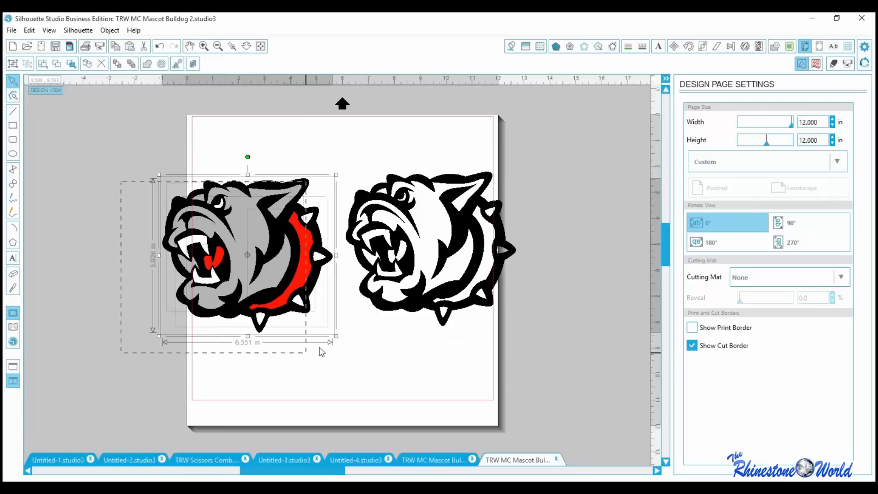
{"action": "key", "text": "Delete"}
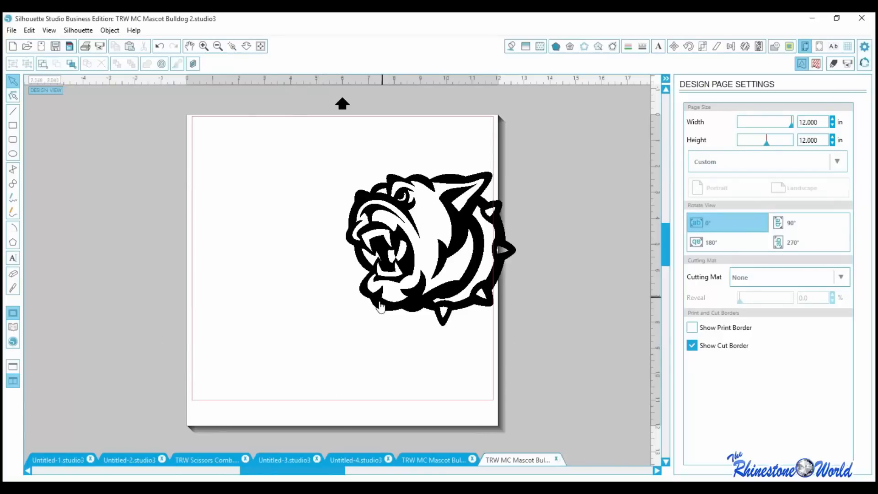
Move the remaining black outline bulldog head off the page to its right side.
{"action": "left_click_drag", "start_coordinate": [380, 307], "coordinate": [266, 304]}
{"action": "left_click", "coordinate": [288, 204]}
{"action": "left_click", "coordinate": [288, 225]}
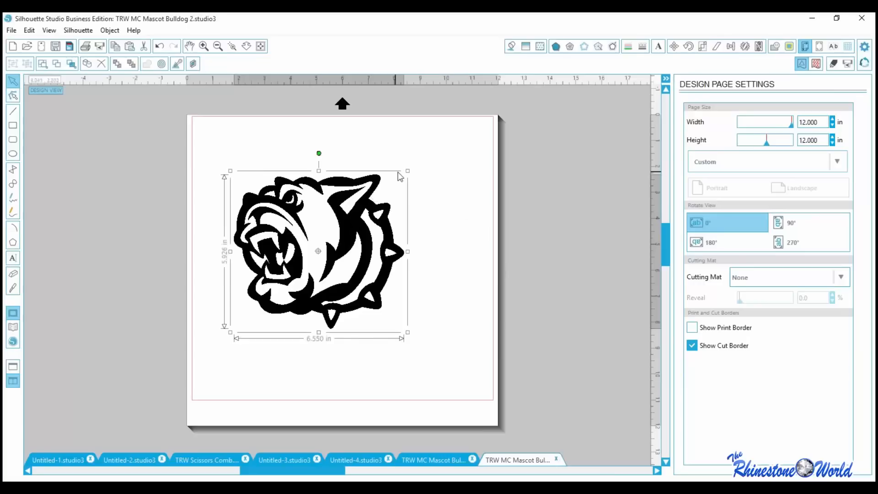
{"action": "left_click_drag", "start_coordinate": [341, 210], "coordinate": [615, 182]}
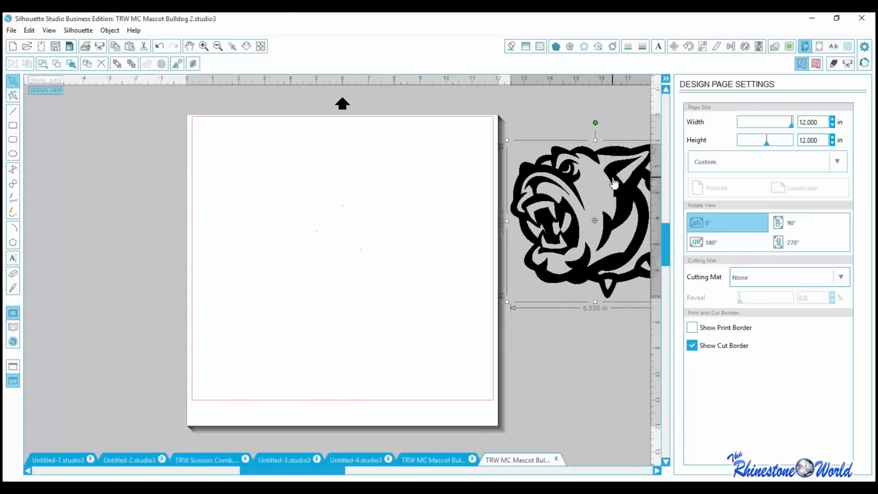
Add the text DESOTO HIGH in the Impact font on the upper part of the page.
{"action": "left_click", "coordinate": [13, 258]}
{"action": "left_click", "coordinate": [239, 201]}
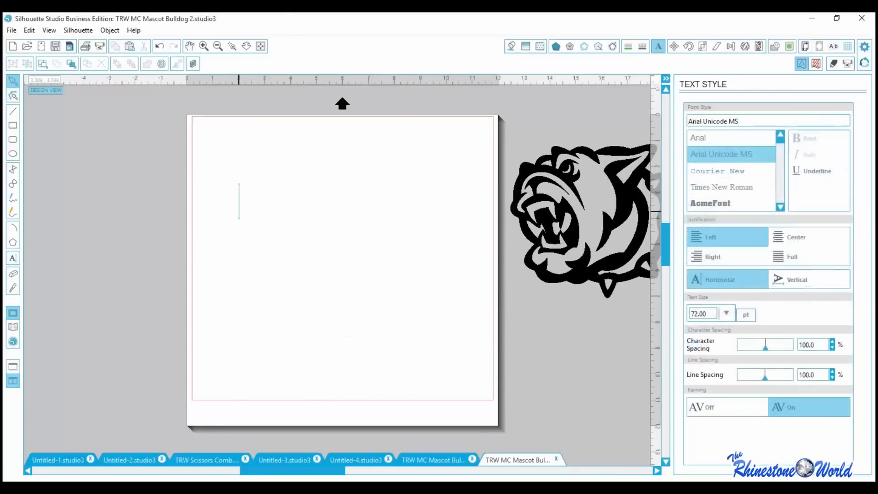
{"action": "left_click_drag", "start_coordinate": [780, 140], "coordinate": [778, 173]}
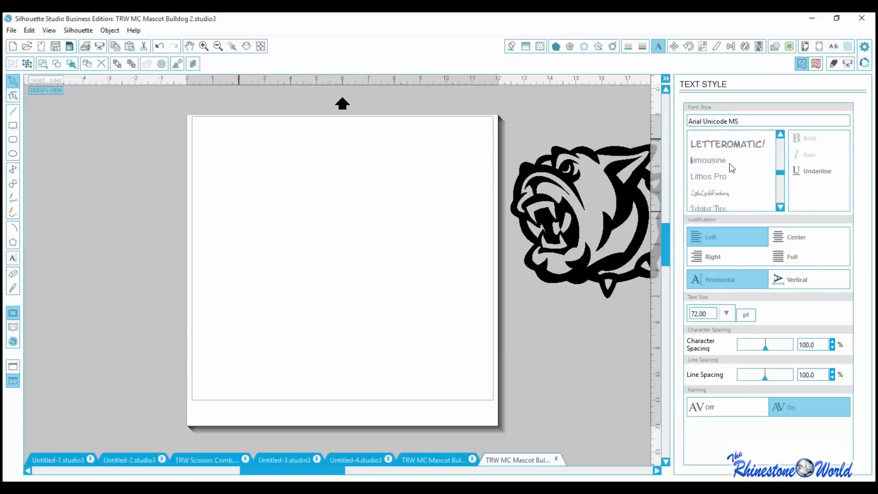
{"action": "scroll", "coordinate": [729, 163], "scroll_direction": "up", "scroll_amount": 1}
{"action": "scroll", "coordinate": [729, 162], "scroll_direction": "up", "scroll_amount": 5}
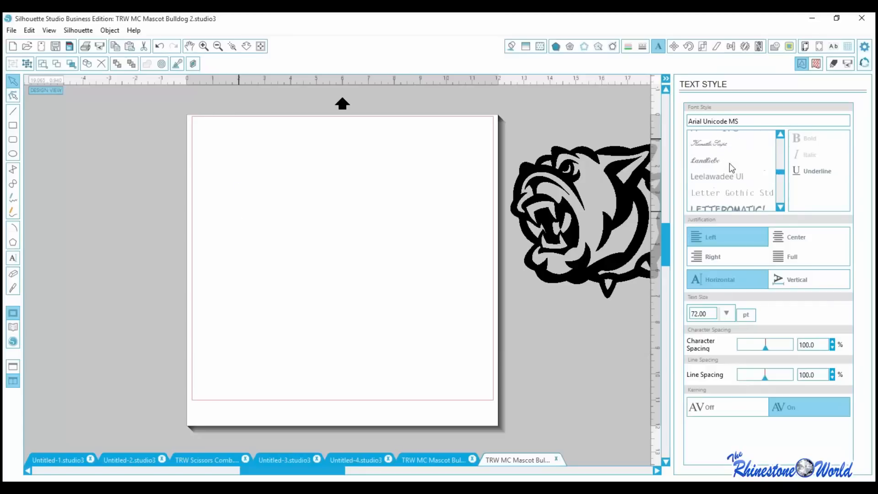
{"action": "scroll", "coordinate": [728, 163], "scroll_direction": "up", "scroll_amount": 2}
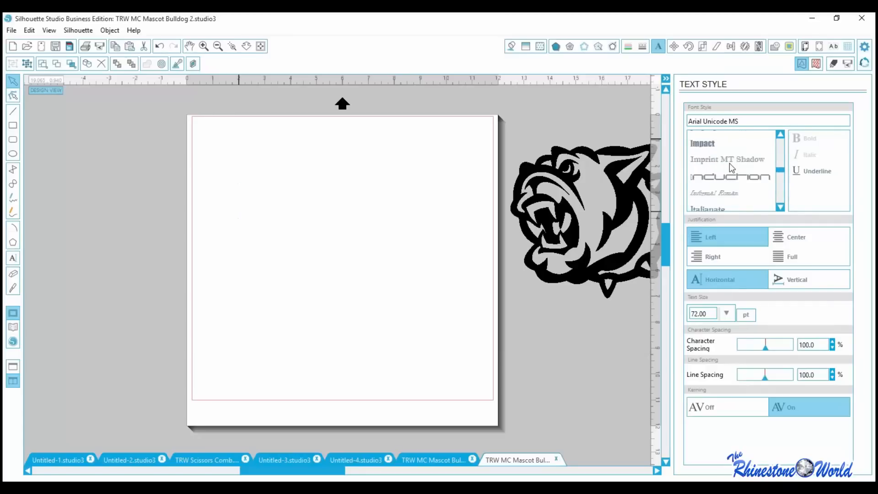
{"action": "left_click", "coordinate": [713, 144]}
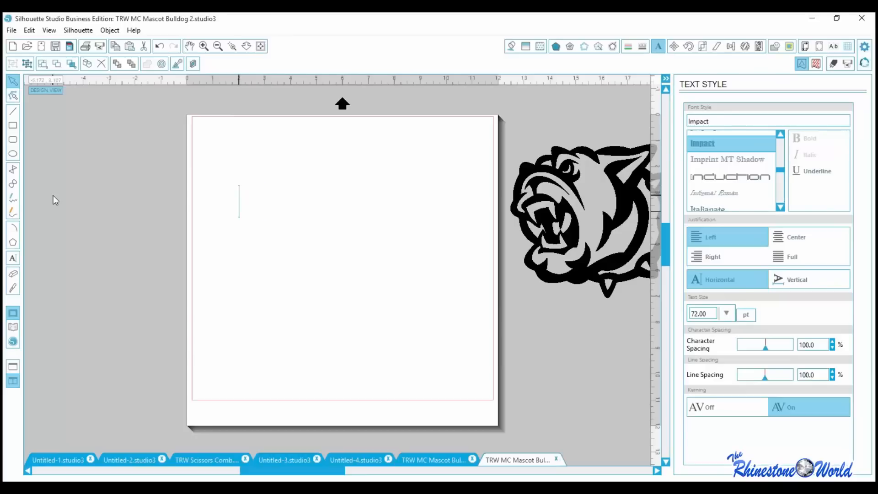
{"action": "type", "text": "DES"}
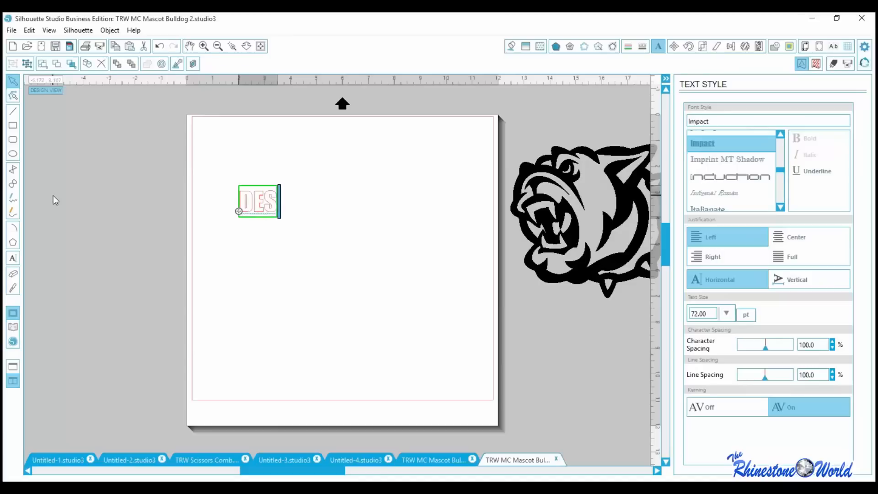
{"action": "type", "text": "OTO"}
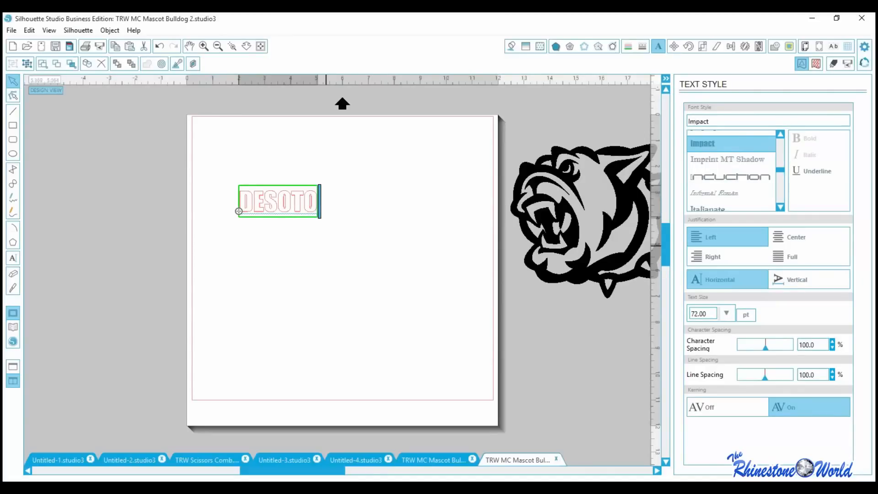
{"action": "type", "text": "HIGH"}
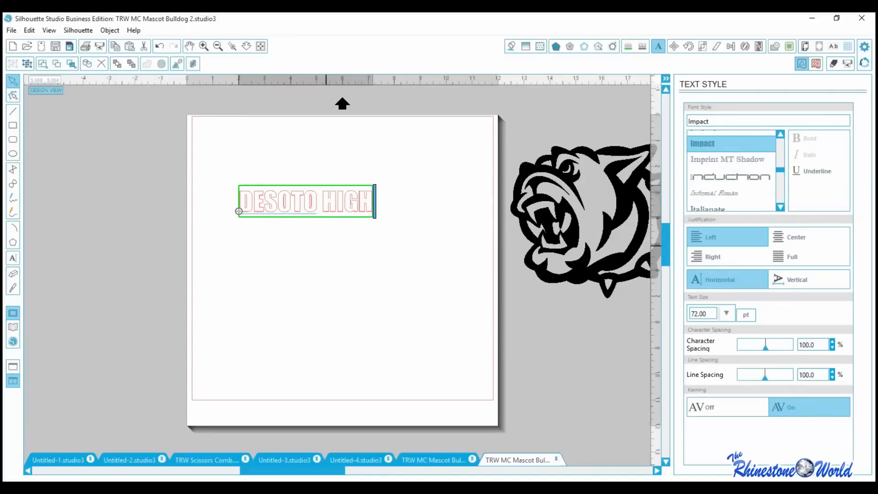
Duplicate the DESOTO HIGH text, change the copy to BULLDOGS and place it directly beneath the first line, left-aligned by eye.
{"action": "left_click", "coordinate": [315, 256]}
{"action": "left_click", "coordinate": [310, 209]}
{"action": "left_click_drag", "start_coordinate": [310, 209], "coordinate": [312, 283], "text": "alt"}
{"action": "double_click", "coordinate": [325, 257]}
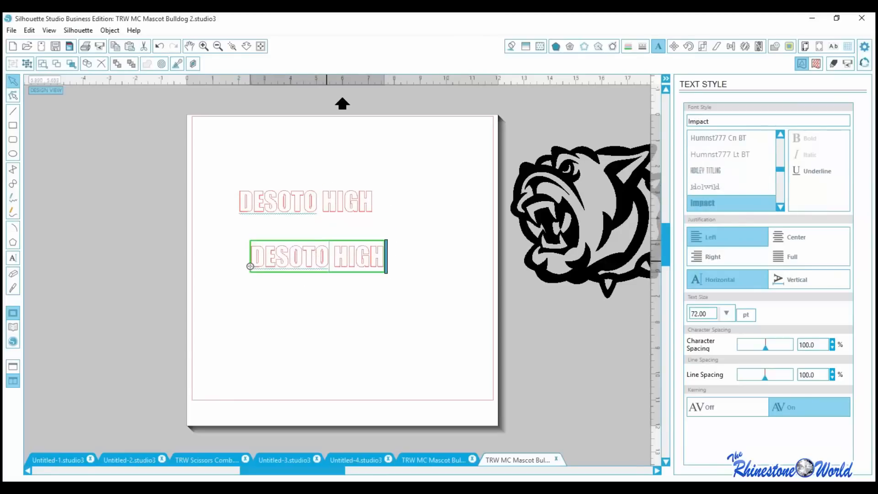
{"action": "left_click_drag", "start_coordinate": [384, 257], "coordinate": [254, 260]}
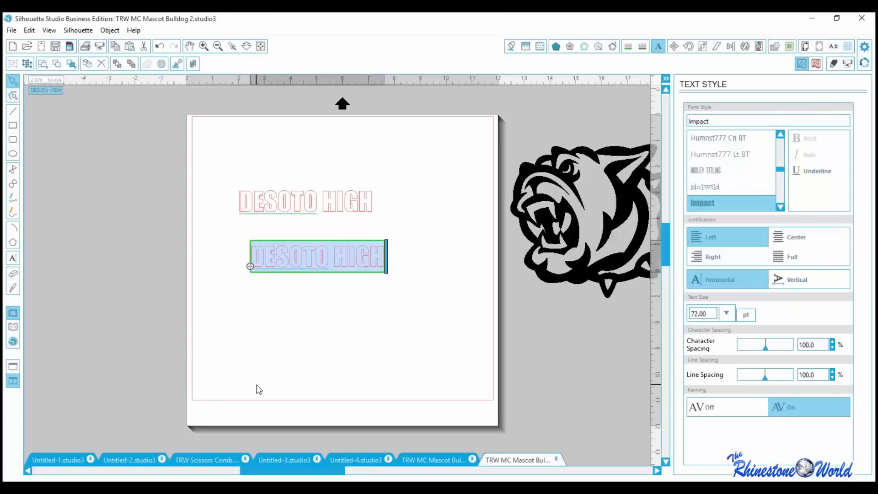
{"action": "type", "text": "BULLDOGS"}
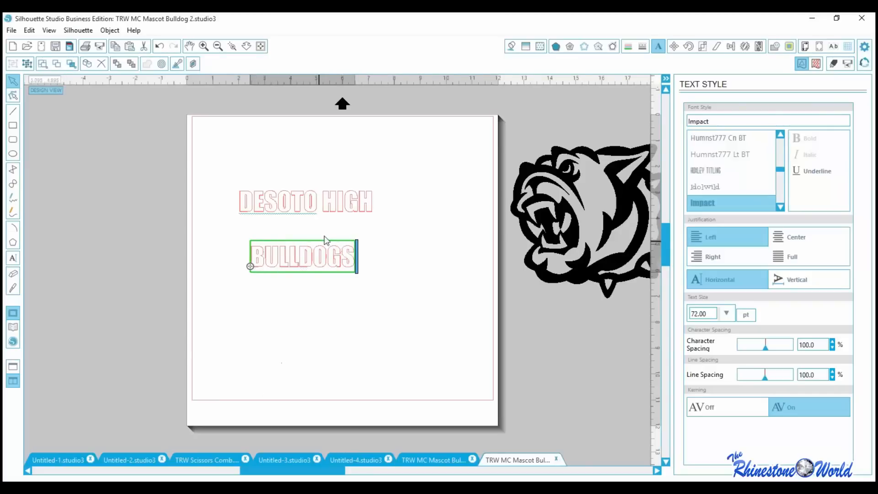
{"action": "left_click", "coordinate": [323, 326]}
{"action": "left_click_drag", "start_coordinate": [305, 257], "coordinate": [295, 229]}
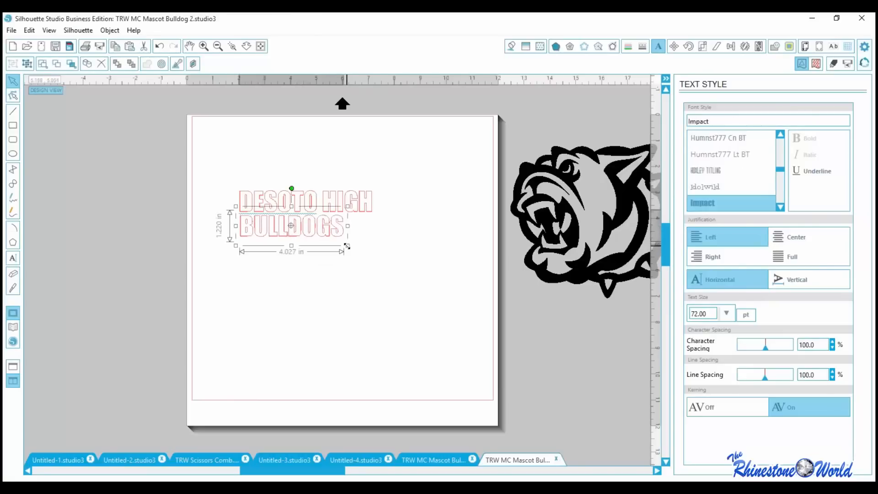
Enlarge BULLDOGS to about 5.2 in wide, matching the DESOTO HIGH line, and tuck it closely beneath that line.
{"action": "left_click_drag", "start_coordinate": [348, 244], "coordinate": [379, 256]}
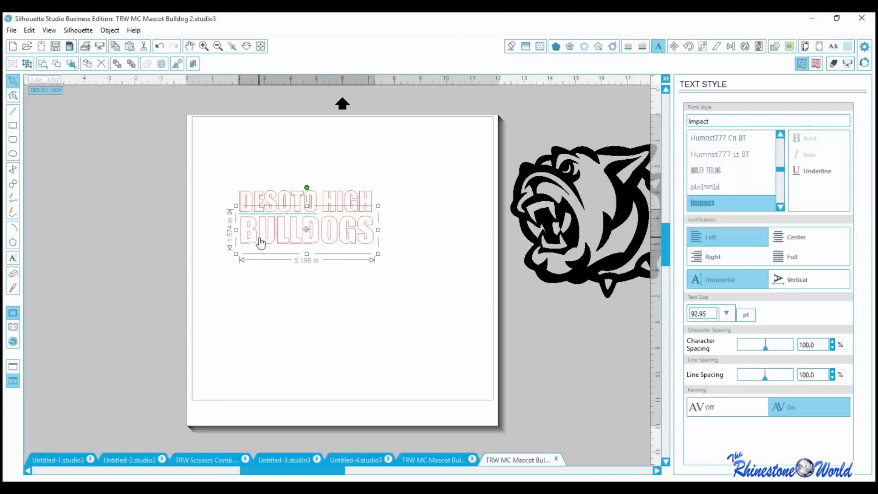
{"action": "left_click_drag", "start_coordinate": [257, 241], "coordinate": [259, 238]}
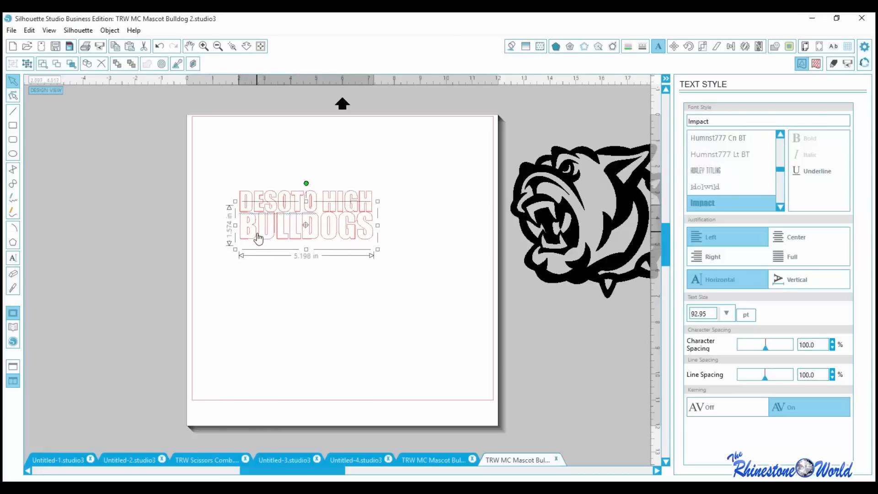
{"action": "left_click", "coordinate": [242, 274]}
{"action": "left_click_drag", "start_coordinate": [206, 138], "coordinate": [434, 393]}
{"action": "left_click", "coordinate": [291, 231]}
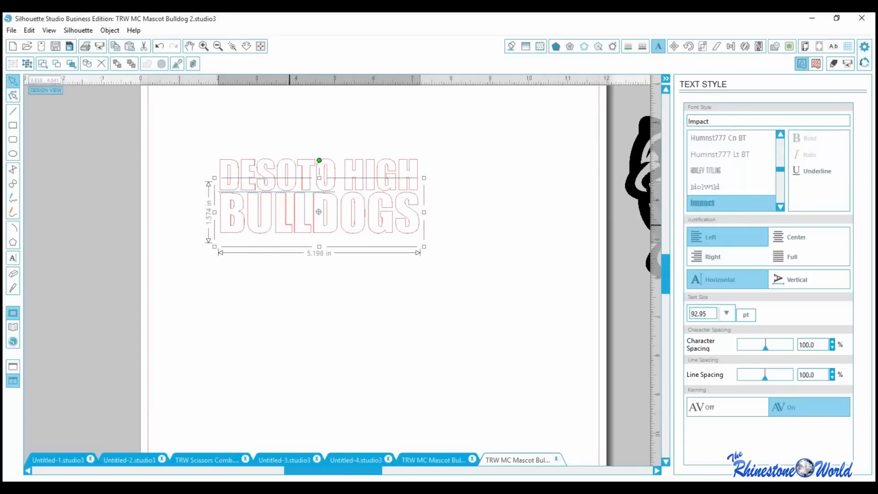
{"action": "left_click", "coordinate": [304, 298]}
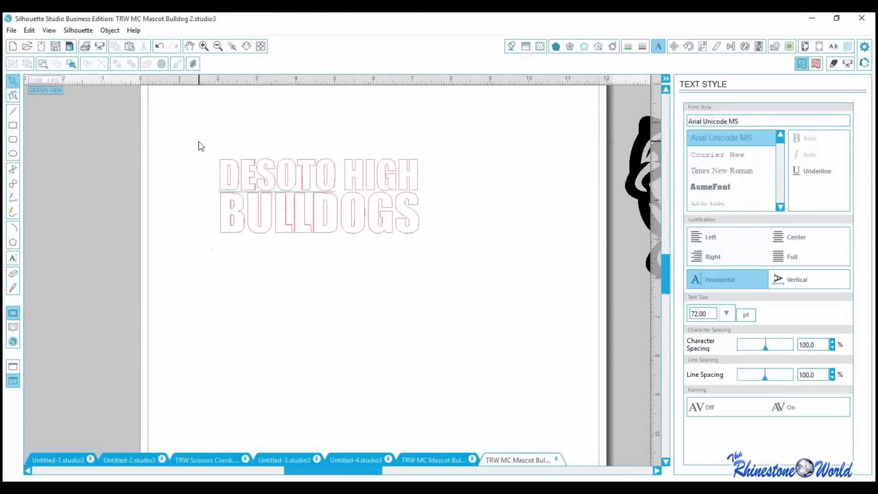
Fill both lines of text with red and group them together.
{"action": "left_click_drag", "start_coordinate": [196, 142], "coordinate": [545, 301]}
{"action": "left_click", "coordinate": [511, 46]}
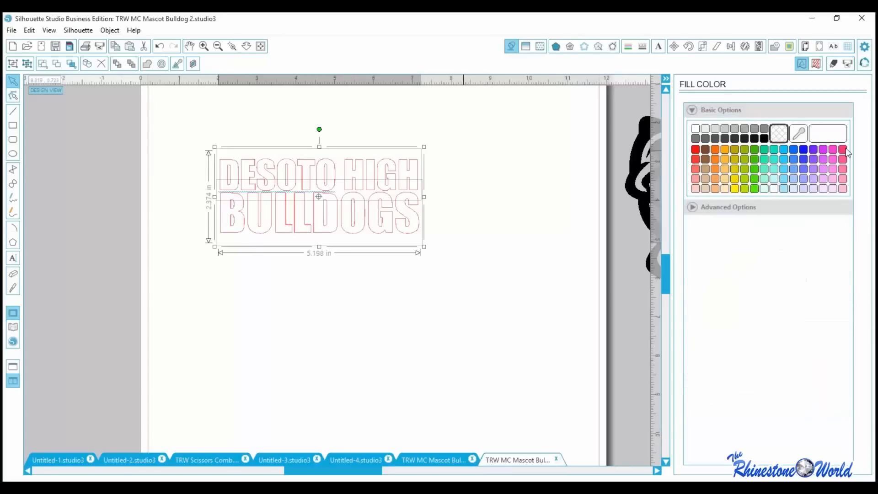
{"action": "left_click", "coordinate": [695, 149]}
{"action": "left_click", "coordinate": [530, 254]}
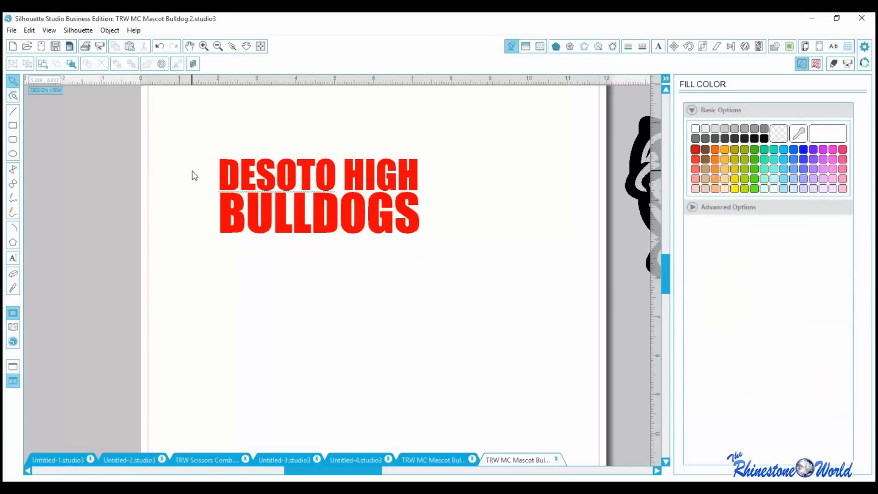
{"action": "left_click_drag", "start_coordinate": [180, 144], "coordinate": [443, 258]}
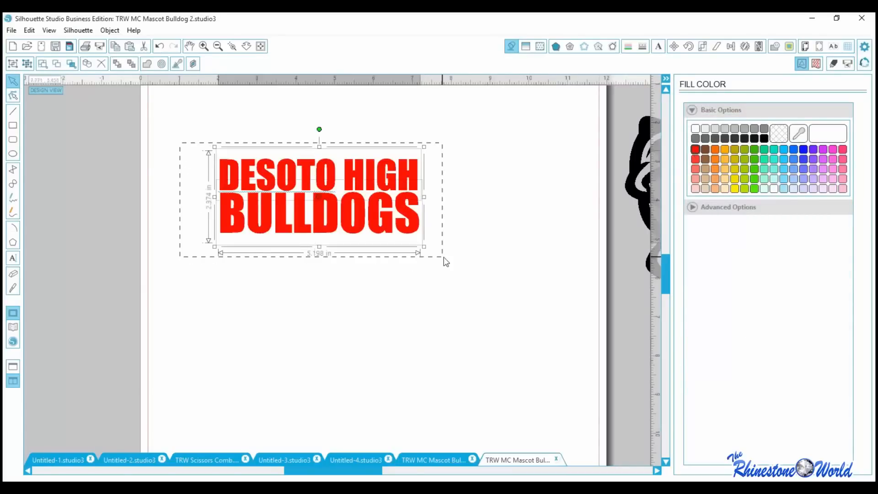
{"action": "left_click", "coordinate": [110, 30]}
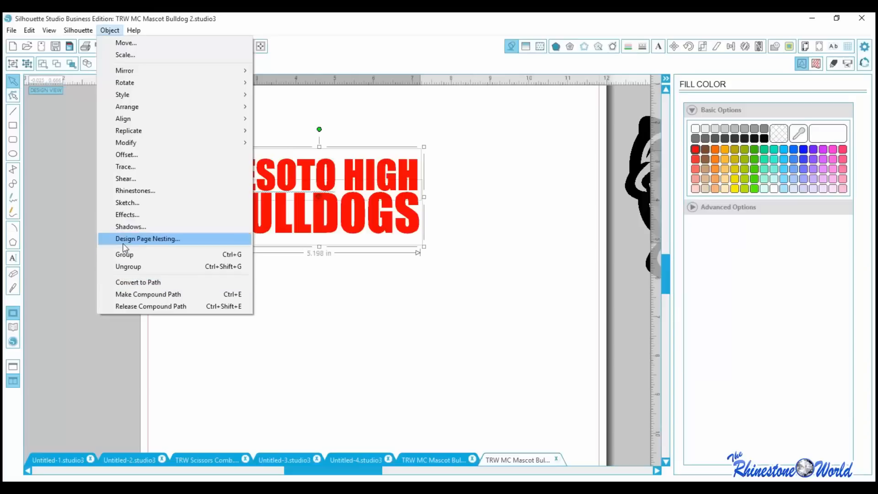
{"action": "left_click", "coordinate": [123, 254]}
Enlarge the grouped text to about 9.7 in wide and move it to the upper part of the page.
{"action": "left_click", "coordinate": [261, 46]}
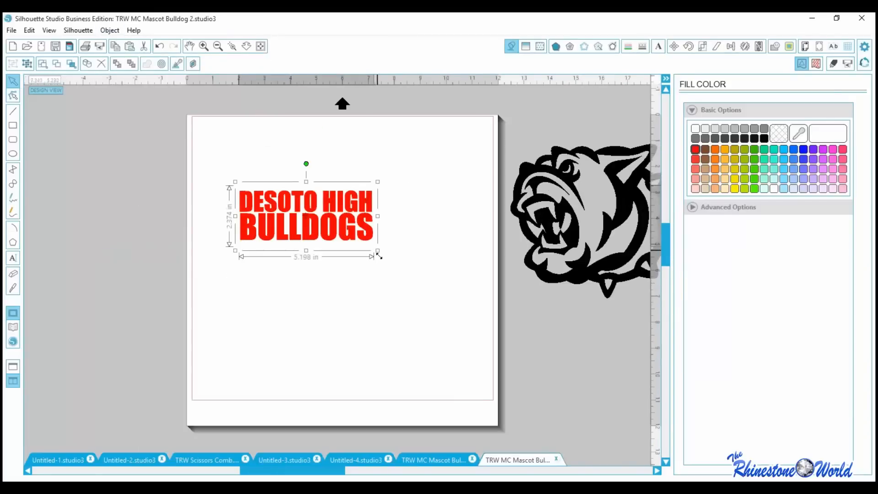
{"action": "left_click_drag", "start_coordinate": [379, 257], "coordinate": [459, 372]}
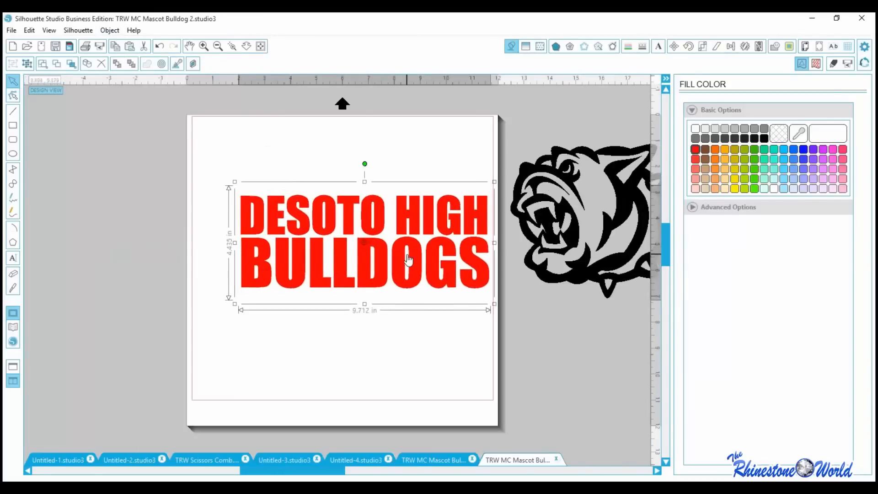
{"action": "left_click_drag", "start_coordinate": [408, 260], "coordinate": [380, 206]}
Move the black bulldog head onto the page below the text and bring it to the front.
{"action": "left_click", "coordinate": [574, 222]}
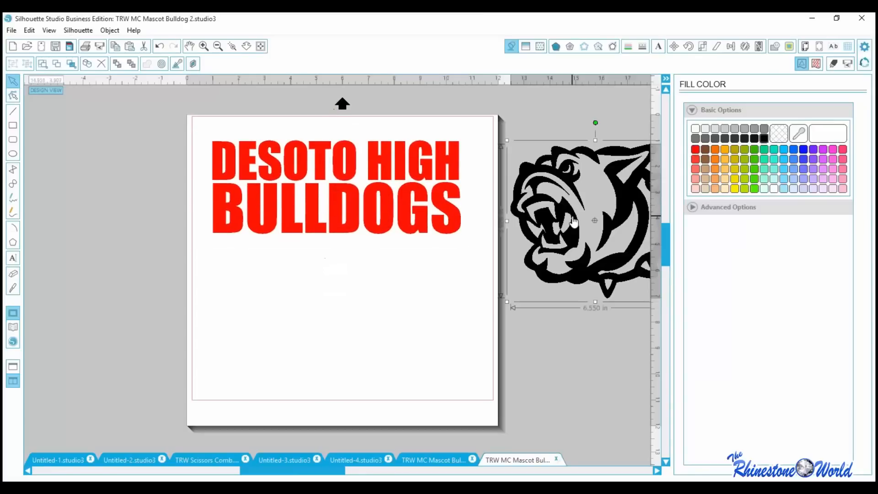
{"action": "left_click_drag", "start_coordinate": [573, 222], "coordinate": [315, 334]}
{"action": "right_click", "coordinate": [314, 334]}
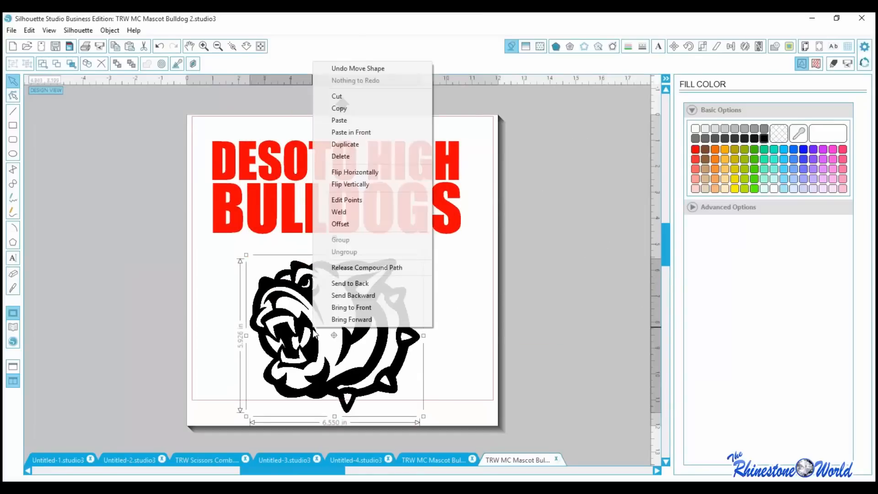
{"action": "left_click", "coordinate": [361, 308]}
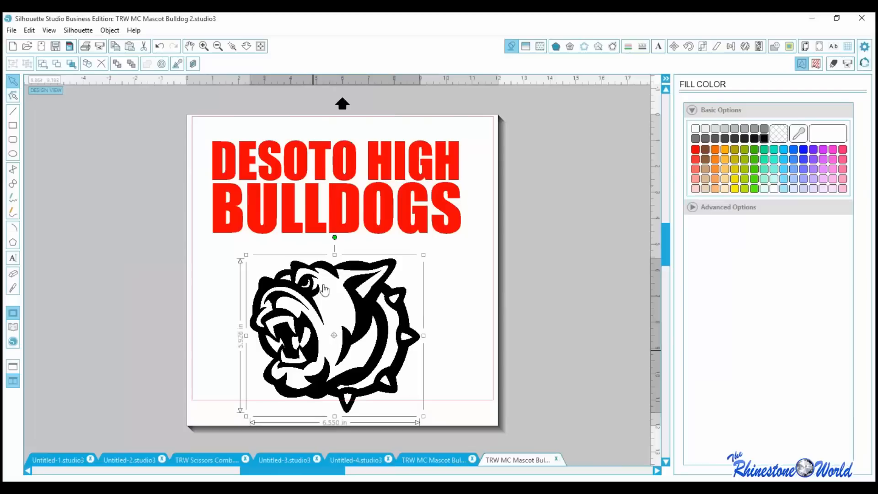
Place the bulldog head over the left-centre part of the lettering and shrink it to about 3.2 in wide.
{"action": "left_click_drag", "start_coordinate": [323, 289], "coordinate": [324, 170]}
{"action": "left_click_drag", "start_coordinate": [425, 136], "coordinate": [346, 206]}
{"action": "left_click_drag", "start_coordinate": [322, 289], "coordinate": [345, 224]}
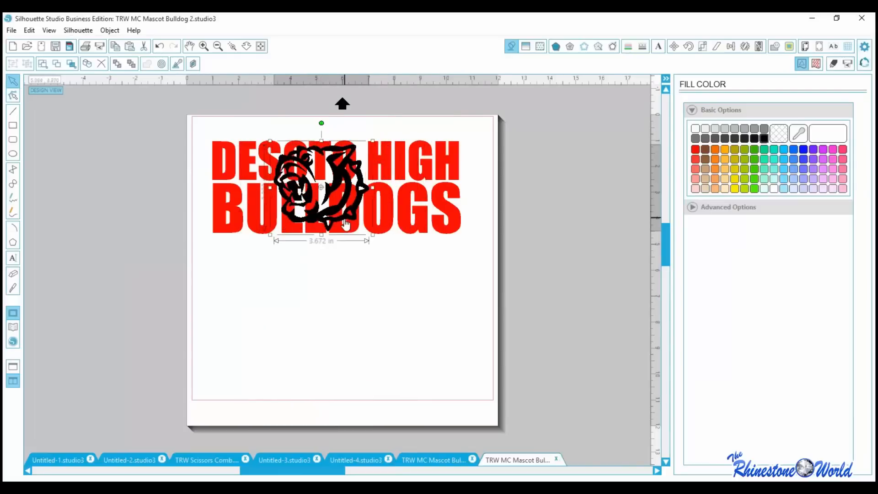
{"action": "left_click_drag", "start_coordinate": [373, 141], "coordinate": [361, 153]}
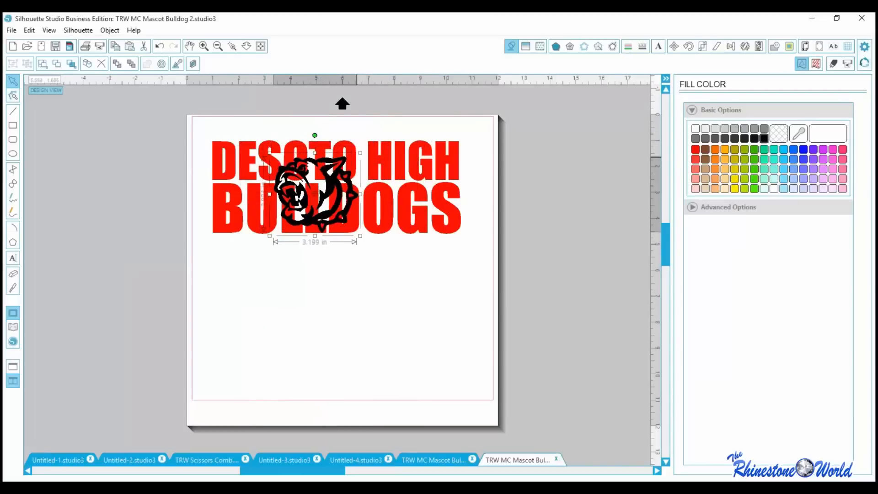
{"action": "left_click_drag", "start_coordinate": [338, 191], "coordinate": [330, 185]}
{"action": "left_click", "coordinate": [328, 261]}
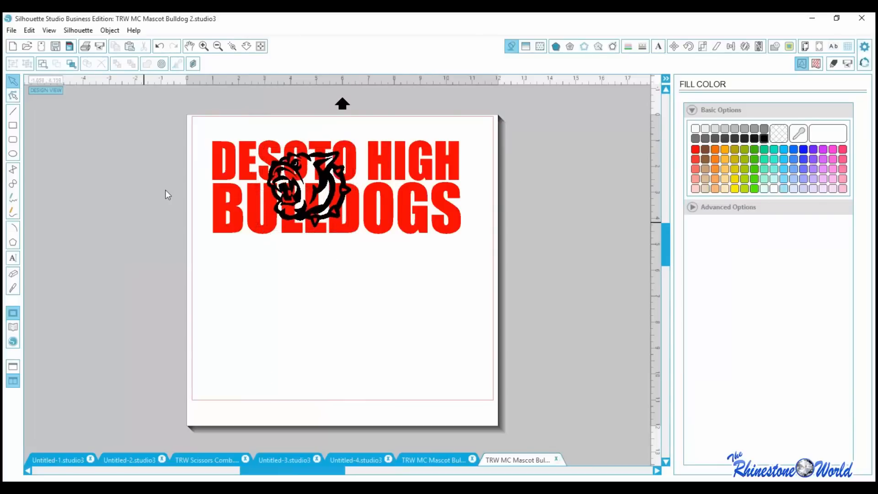
Align the middles of the bulldog head and the grouped text vertically.
{"action": "key", "text": "ctrl+a"}
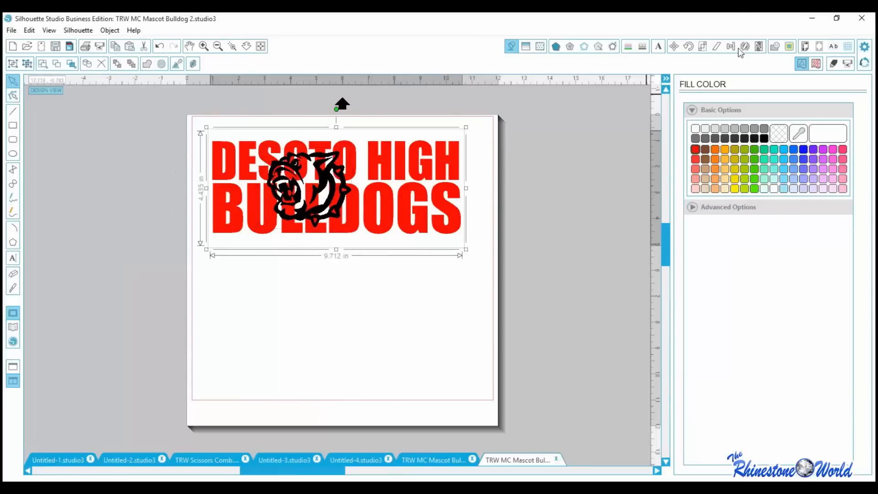
{"action": "left_click", "coordinate": [731, 47]}
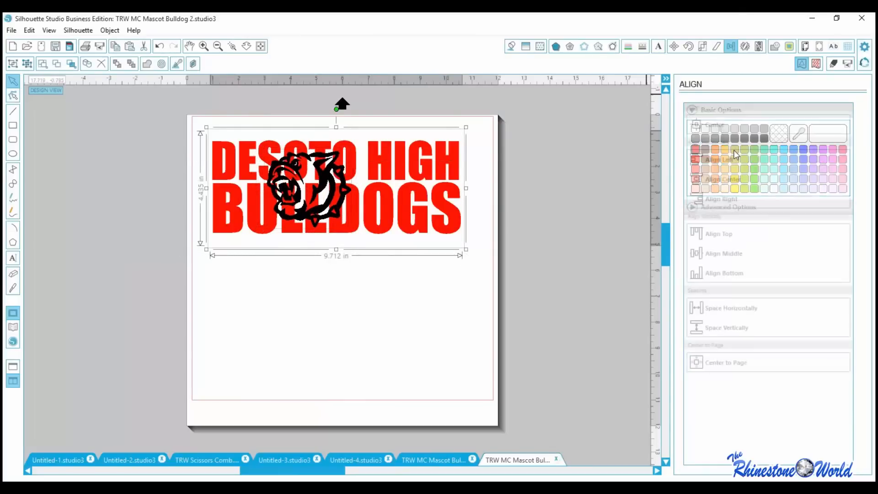
{"action": "left_click", "coordinate": [731, 256]}
{"action": "left_click", "coordinate": [317, 361]}
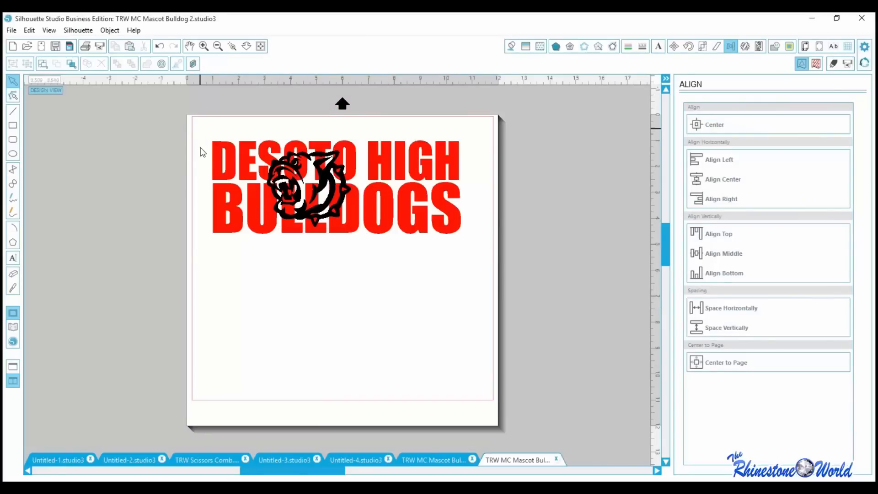
Duplicate the text with its bulldog head and place the copy on the lower part of the page.
{"action": "left_click_drag", "start_coordinate": [202, 152], "coordinate": [471, 252]}
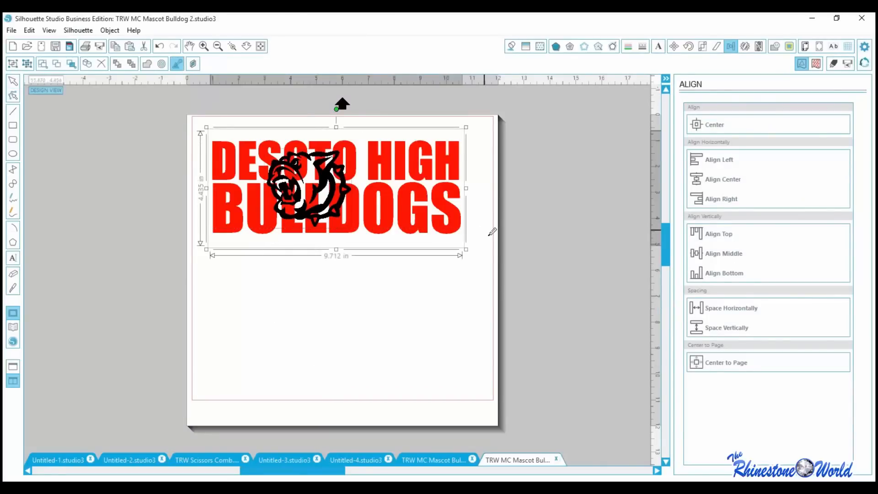
{"action": "key", "text": "ctrl+v"}
{"action": "left_click_drag", "start_coordinate": [403, 254], "coordinate": [387, 368]}
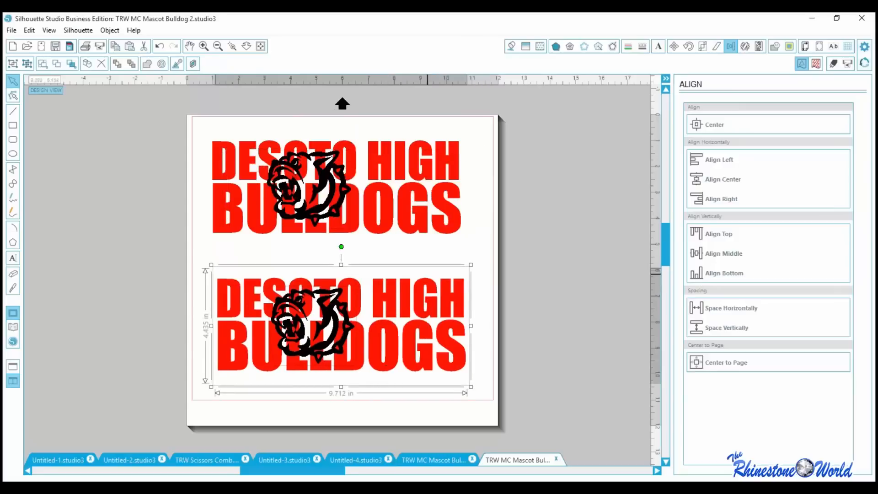
{"action": "left_click", "coordinate": [416, 255]}
Crop the upper copy to where the bulldog overlaps the letters and group the resulting pieces.
{"action": "left_click_drag", "start_coordinate": [198, 127], "coordinate": [503, 246]}
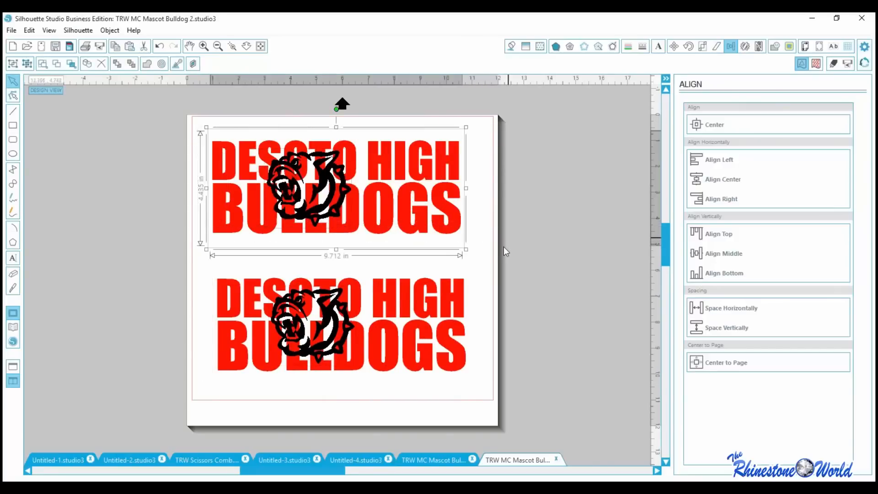
{"action": "left_click", "coordinate": [775, 47]}
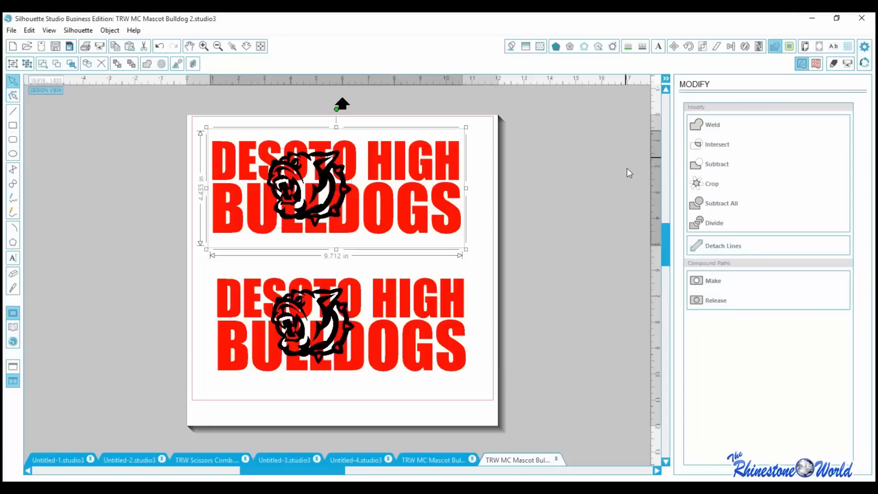
{"action": "left_click", "coordinate": [714, 184]}
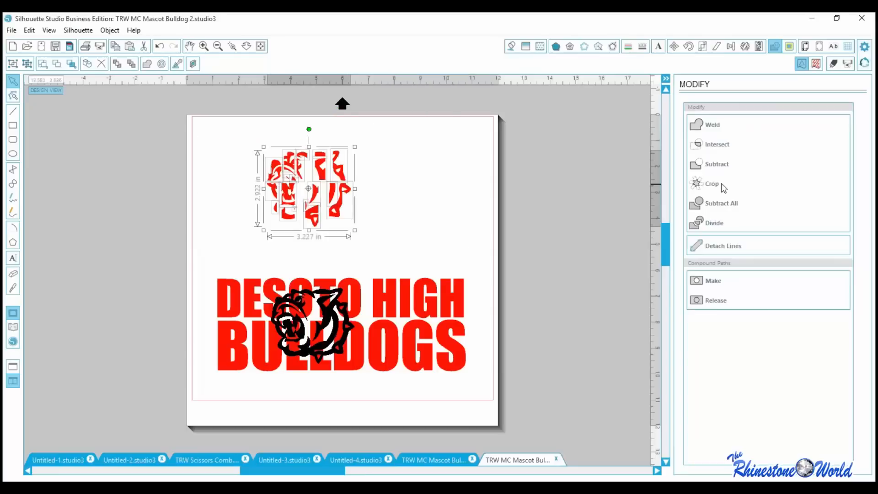
{"action": "left_click", "coordinate": [109, 30]}
{"action": "left_click", "coordinate": [133, 255]}
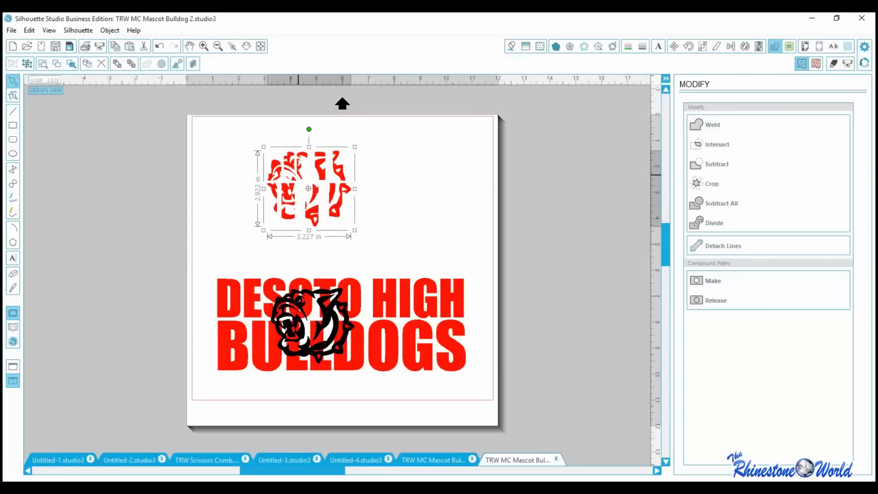
Fill the cropped bulldog pieces with black and move them off the page to its right side.
{"action": "left_click", "coordinate": [511, 47]}
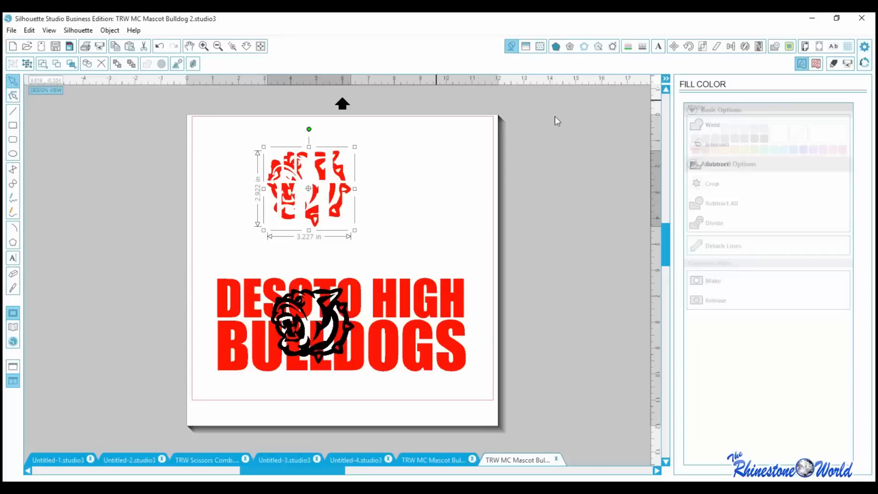
{"action": "left_click", "coordinate": [763, 140]}
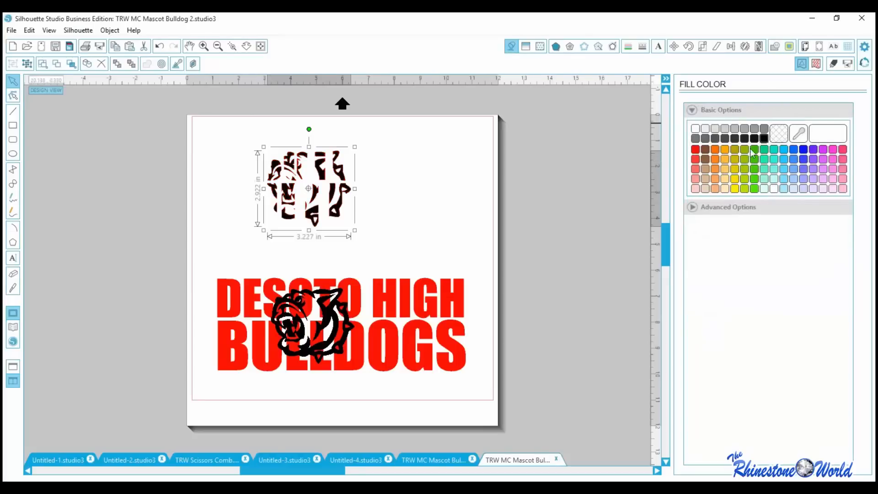
{"action": "left_click_drag", "start_coordinate": [313, 216], "coordinate": [415, 219]}
{"action": "left_click_drag", "start_coordinate": [527, 200], "coordinate": [571, 187]}
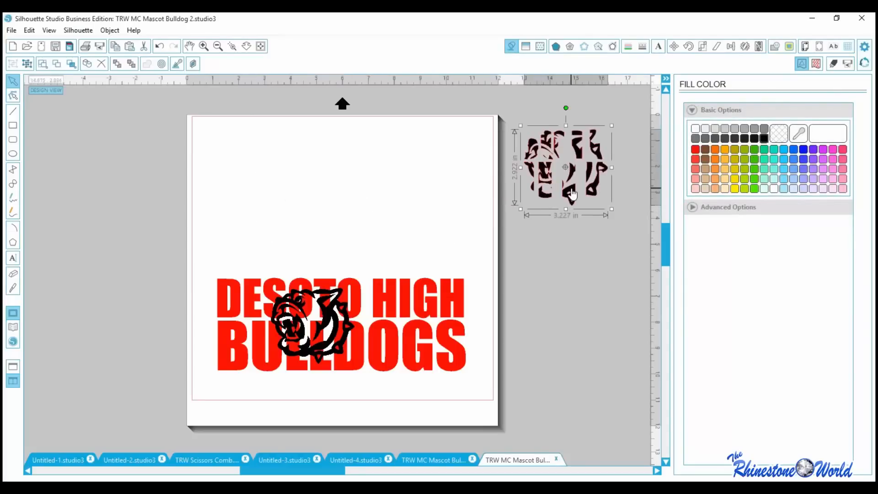
Move the remaining text and bulldog copy to the upper part of the page and subtract the bulldog from the letters.
{"action": "left_click", "coordinate": [191, 257]}
{"action": "left_click_drag", "start_coordinate": [196, 259], "coordinate": [419, 233]}
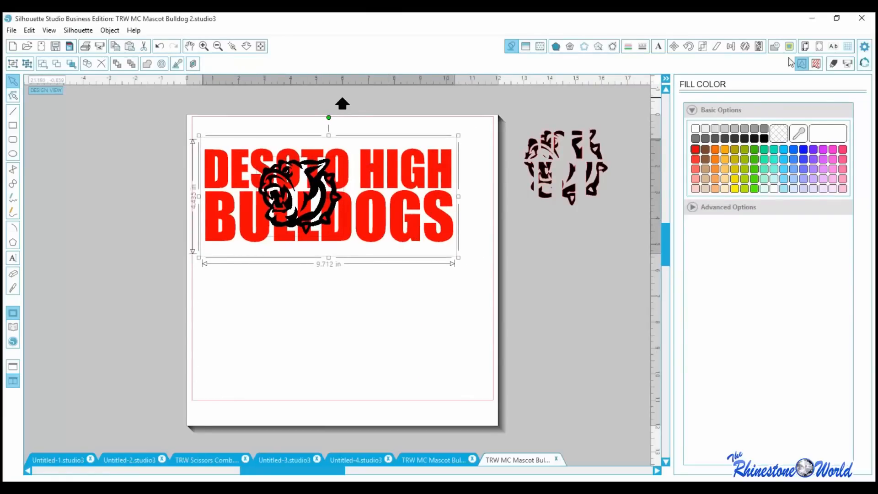
{"action": "left_click", "coordinate": [775, 46]}
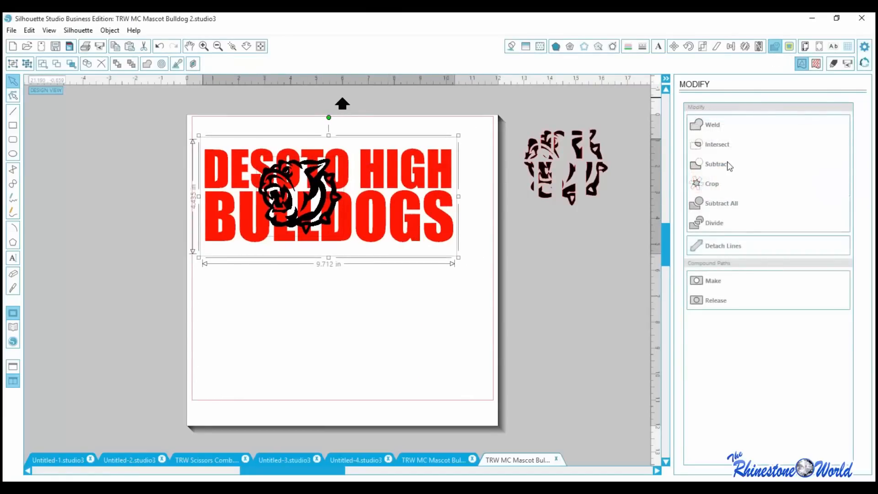
{"action": "left_click", "coordinate": [717, 166]}
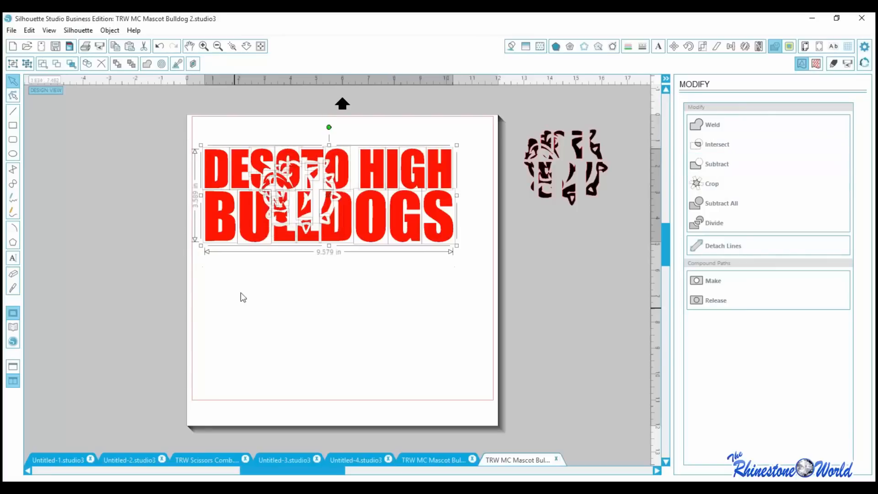
Group all the red letter pieces left from the subtraction.
{"action": "left_click", "coordinate": [110, 30]}
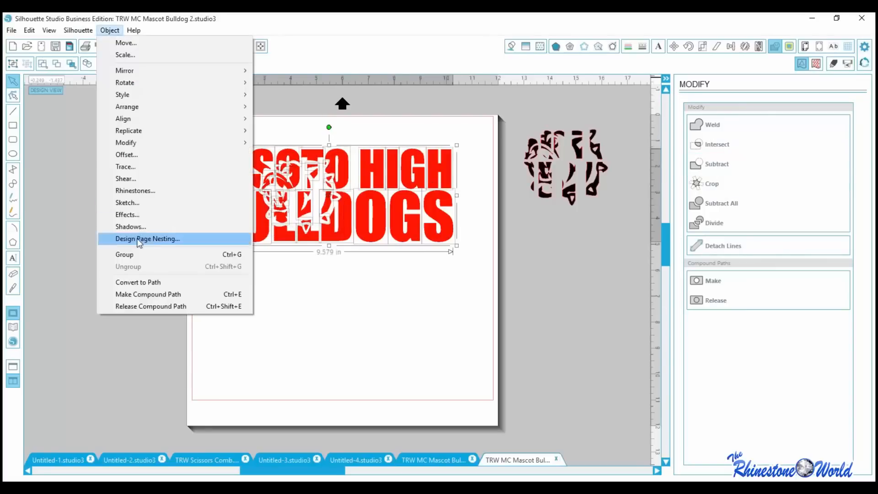
{"action": "left_click", "coordinate": [137, 255]}
{"action": "left_click", "coordinate": [351, 340]}
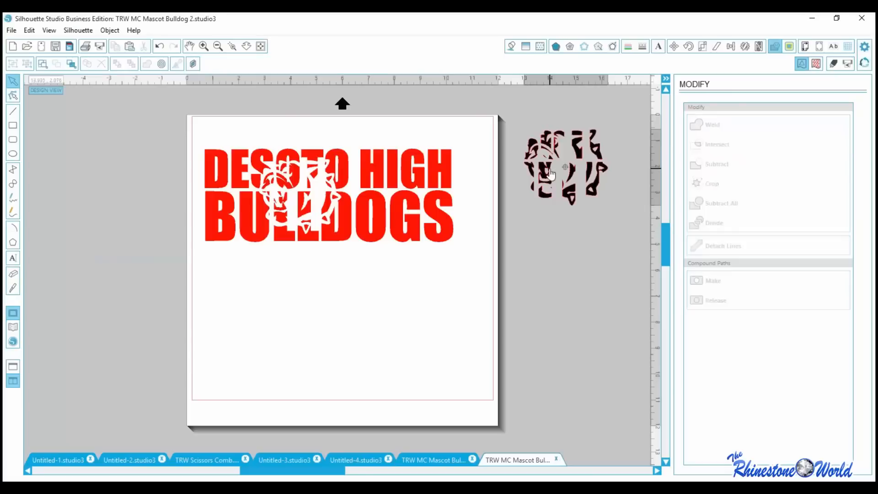
Move the black cropped bulldog pieces back onto the page, directly below the cut-out red lettering.
{"action": "left_click_drag", "start_coordinate": [553, 175], "coordinate": [306, 311]}
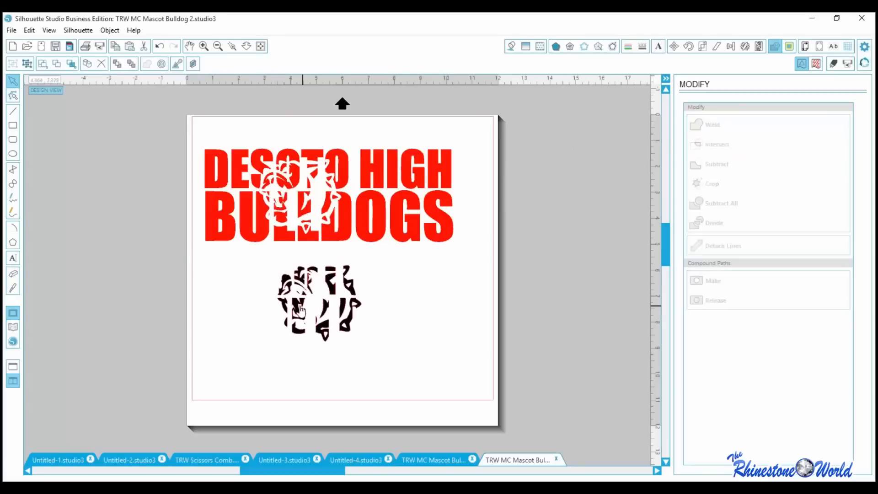
{"action": "right_click", "coordinate": [297, 300]}
{"action": "left_click", "coordinate": [307, 291]}
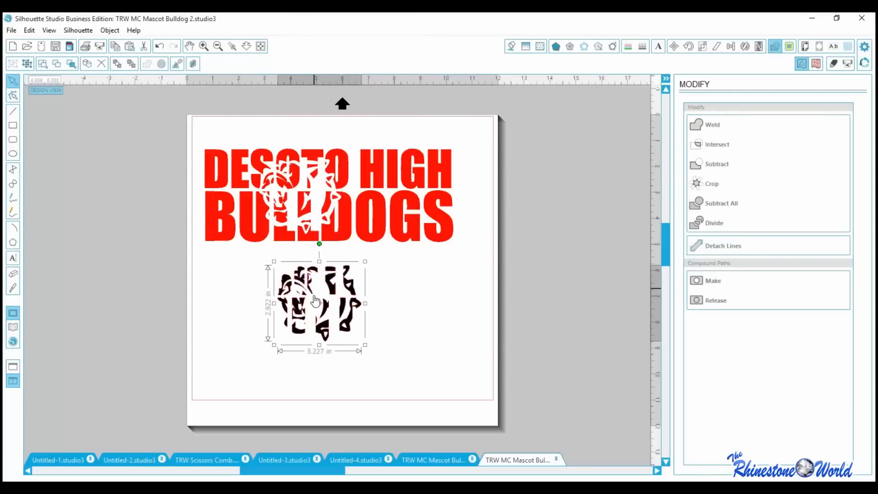
Move the black bulldog pieces onto the bulldog cut-out in the red lettering and nudge them right and up into alignment.
{"action": "left_click_drag", "start_coordinate": [302, 304], "coordinate": [281, 200]}
{"action": "left_click", "coordinate": [233, 46]}
{"action": "left_click_drag", "start_coordinate": [236, 122], "coordinate": [379, 341]}
{"action": "key", "text": "Right"}
{"action": "key", "text": "Right"}
{"action": "key", "text": "Right"}
{"action": "key", "text": "Right"}
{"action": "key", "text": "Right"}
{"action": "key", "text": "Right"}
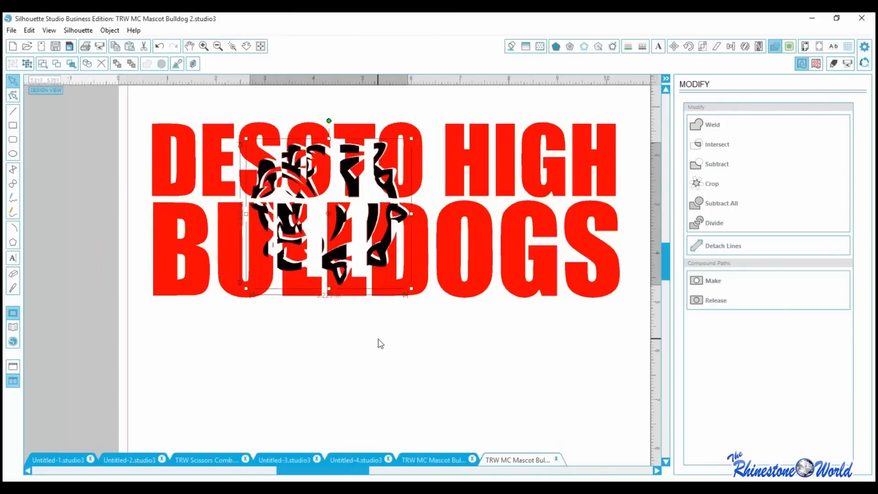
{"action": "key", "text": "Up"}
{"action": "key", "text": "Up"}
{"action": "key", "text": "Up"}
{"action": "key", "text": "Up"}
{"action": "key", "text": "Up"}
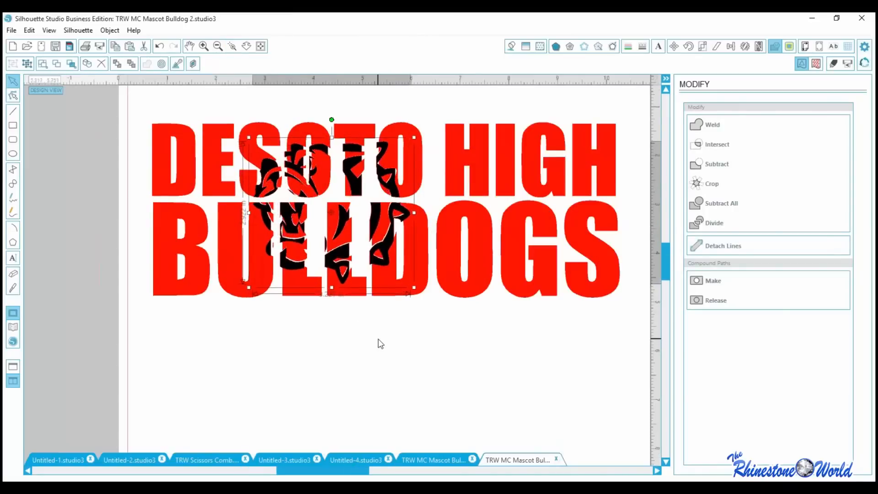
Fine-tune the black bulldog pieces' position in small nudges so they sit evenly within the cut-out gaps.
{"action": "key", "text": "Right"}
{"action": "key", "text": "Up"}
{"action": "key", "text": "Up"}
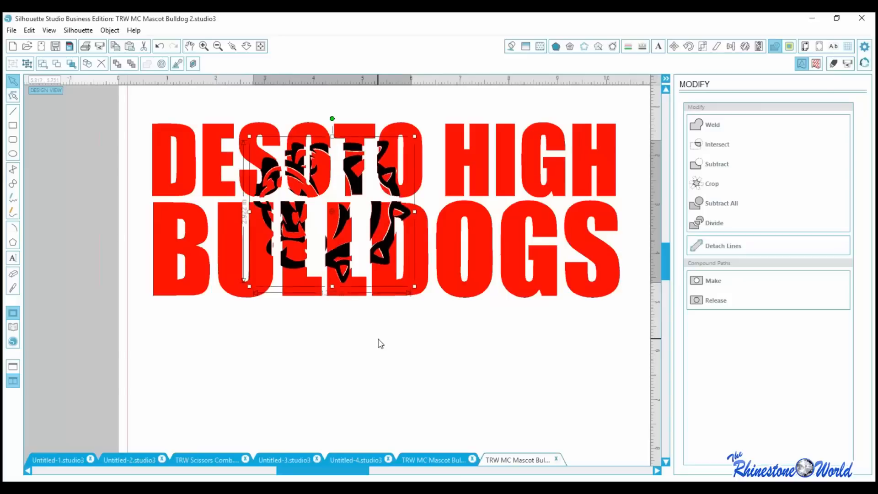
{"action": "key", "text": "Down"}
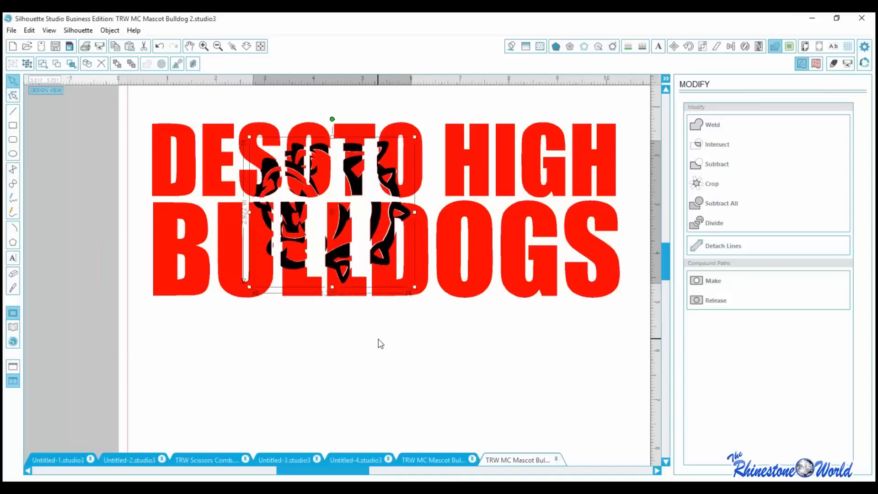
{"action": "key", "text": "Down"}
{"action": "key", "text": "Left"}
{"action": "key", "text": "Right"}
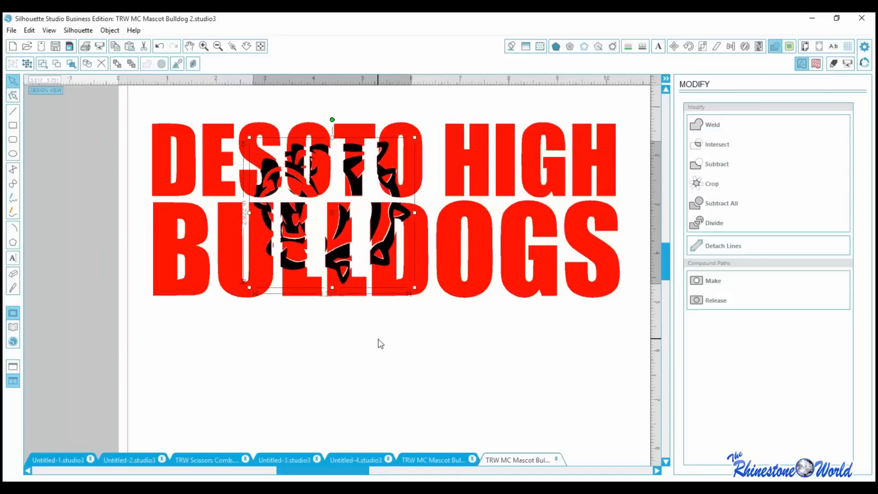
{"action": "key", "text": "Up"}
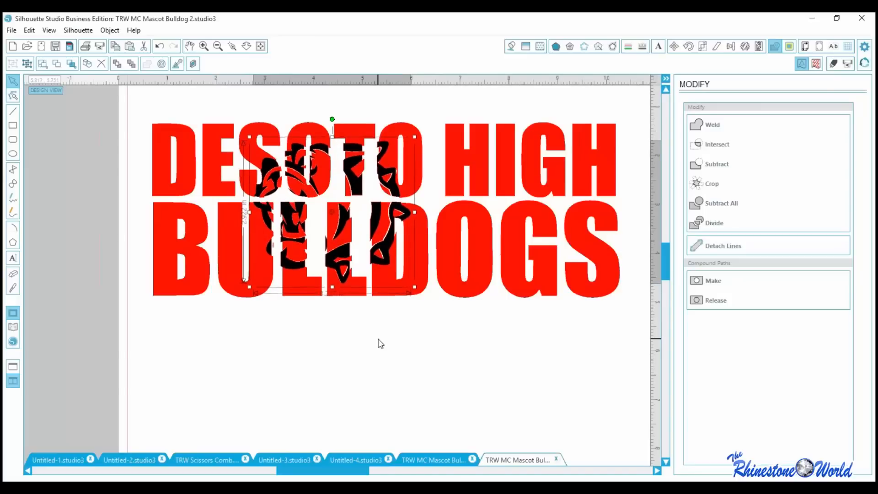
{"action": "key", "text": "Left"}
{"action": "key", "text": "Up"}
{"action": "key", "text": "Right"}
{"action": "key", "text": "Right"}
{"action": "key", "text": "Down"}
{"action": "left_click", "coordinate": [260, 45]}
{"action": "left_click", "coordinate": [273, 352]}
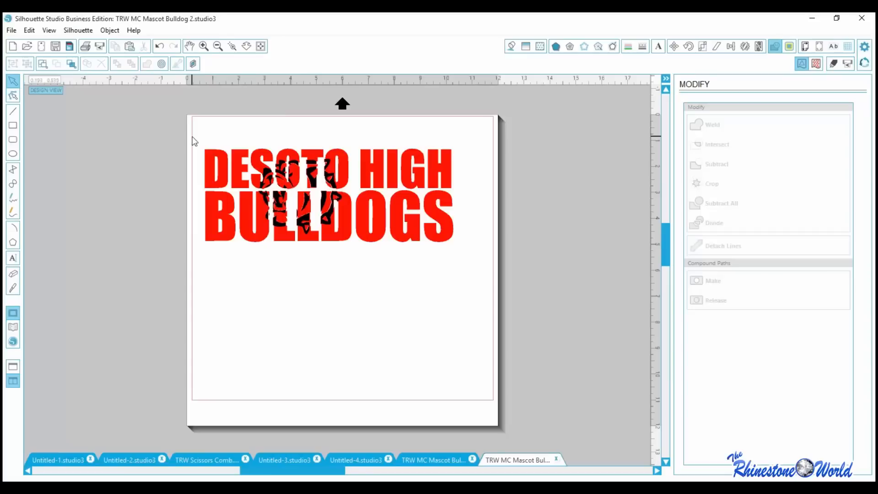
Enlarge the black bulldog pieces slightly to about 2.94 in high and reposition them in the lettering's cut-out.
{"action": "key", "text": "ctrl+a"}
{"action": "left_click", "coordinate": [392, 355]}
{"action": "left_click", "coordinate": [308, 223]}
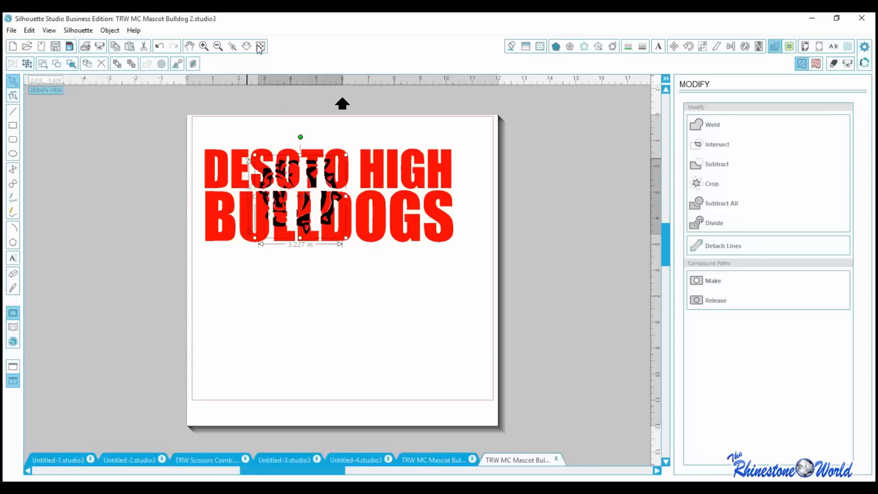
{"action": "left_click", "coordinate": [232, 46]}
{"action": "left_click_drag", "start_coordinate": [215, 186], "coordinate": [390, 331]}
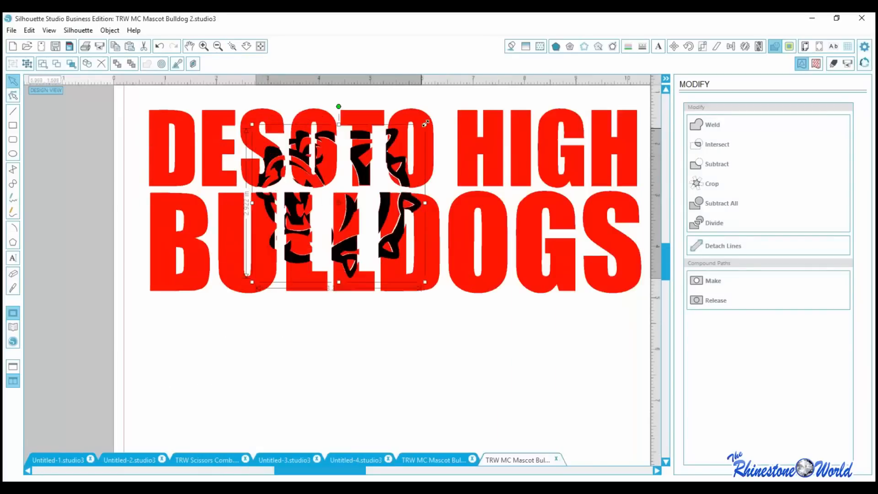
{"action": "left_click_drag", "start_coordinate": [426, 124], "coordinate": [427, 122]}
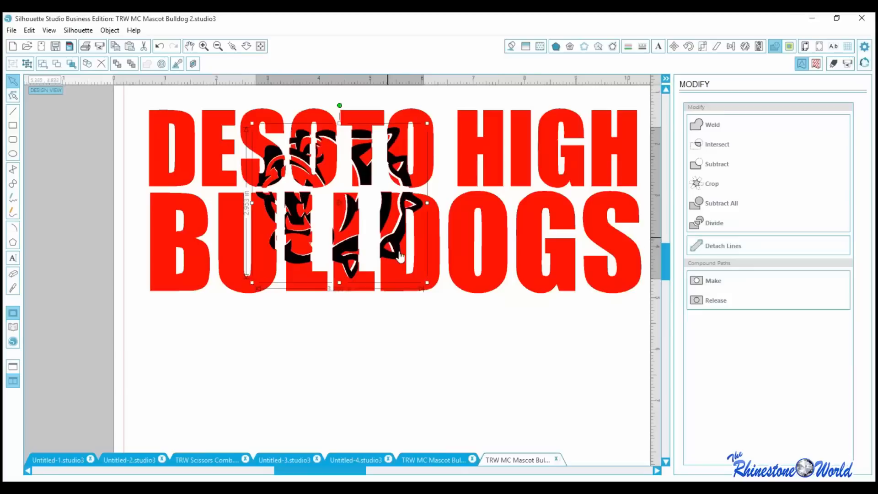
{"action": "left_click_drag", "start_coordinate": [427, 283], "coordinate": [427, 284]}
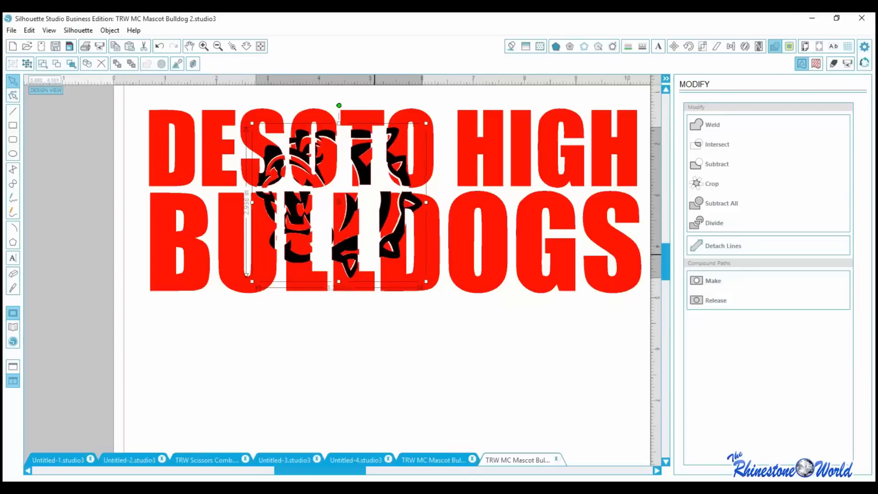
{"action": "left_click_drag", "start_coordinate": [352, 254], "coordinate": [352, 254]}
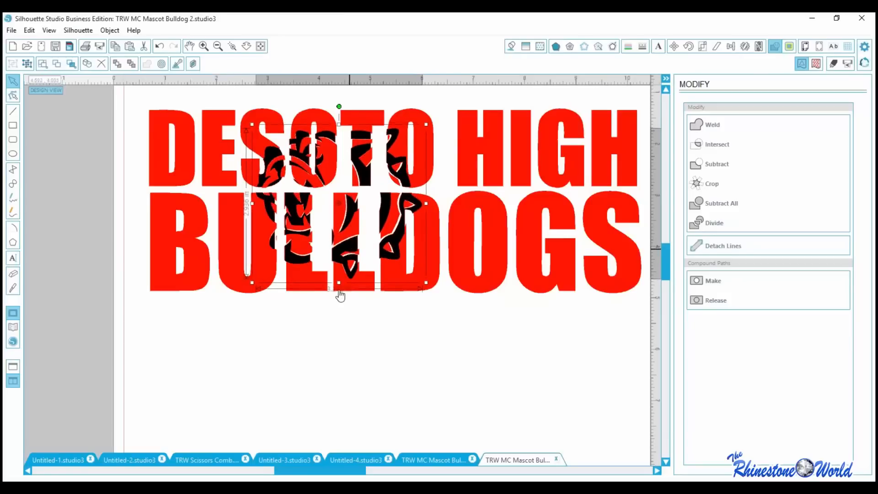
{"action": "left_click", "coordinate": [328, 365]}
{"action": "left_click", "coordinate": [261, 46]}
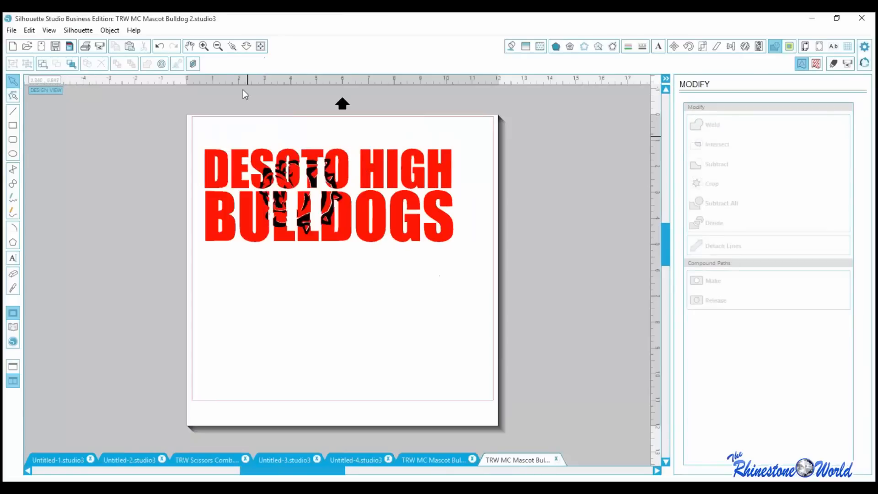
{"action": "left_click_drag", "start_coordinate": [188, 139], "coordinate": [361, 302]}
{"action": "left_click", "coordinate": [375, 352]}
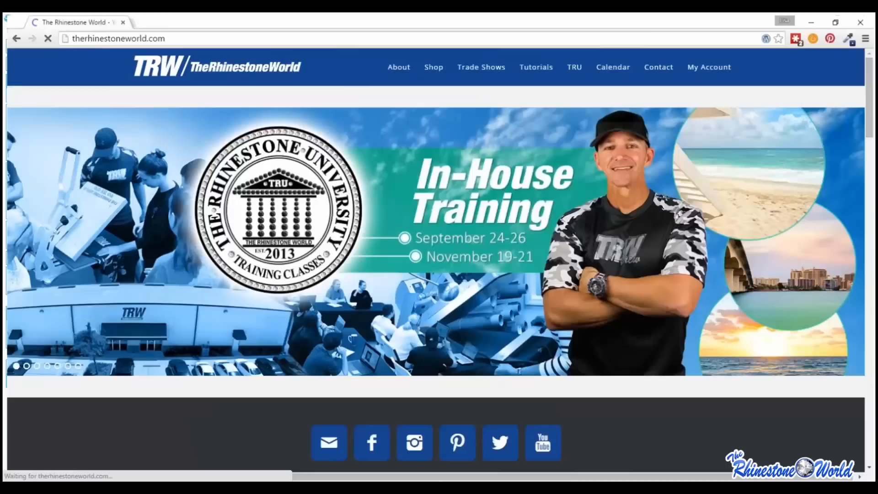
On The Rhinestone World website in the browser, open the event calendar and filter it by the Webinars category.
{"action": "left_click", "coordinate": [619, 68]}
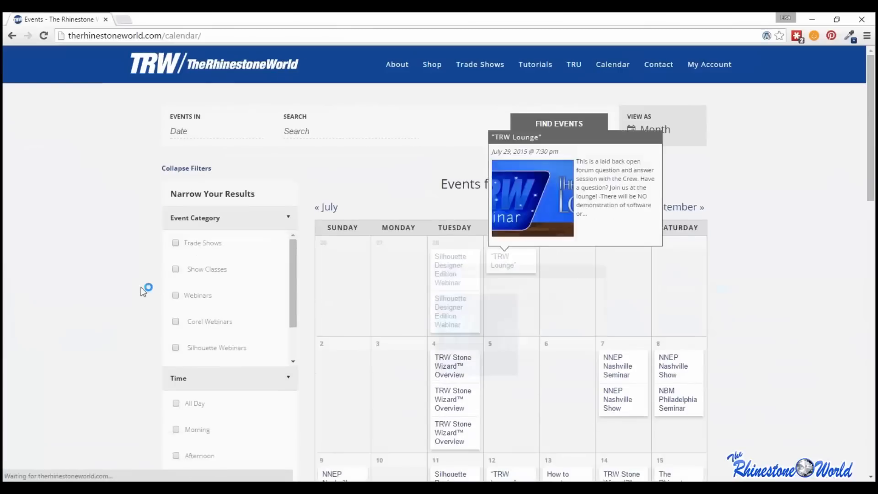
{"action": "scroll", "coordinate": [178, 242], "scroll_direction": "down", "scroll_amount": 2}
{"action": "scroll", "coordinate": [595, 274], "scroll_direction": "down", "scroll_amount": 4}
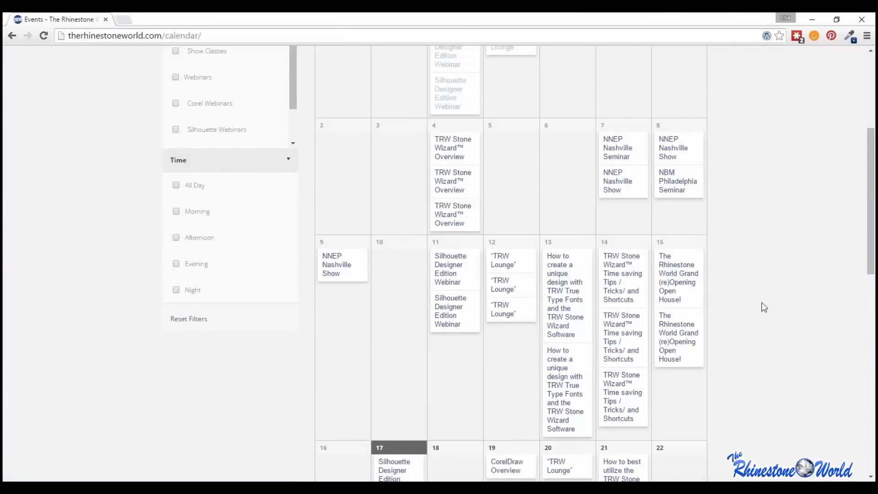
{"action": "scroll", "coordinate": [762, 307], "scroll_direction": "up", "scroll_amount": 5}
{"action": "left_click", "coordinate": [188, 298]}
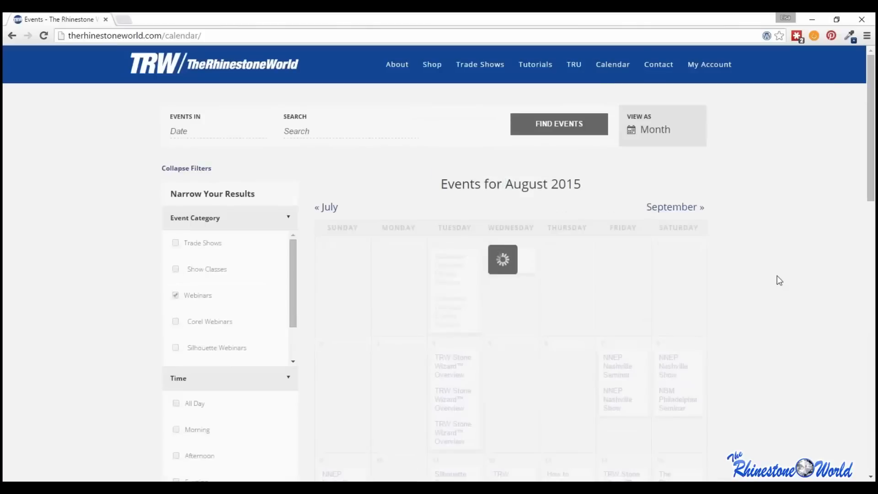
Look through the August 2015 webinars and preview the September 1 Silhouette Designer Edition Webinar's details.
{"action": "scroll", "coordinate": [779, 280], "scroll_direction": "down", "scroll_amount": 6}
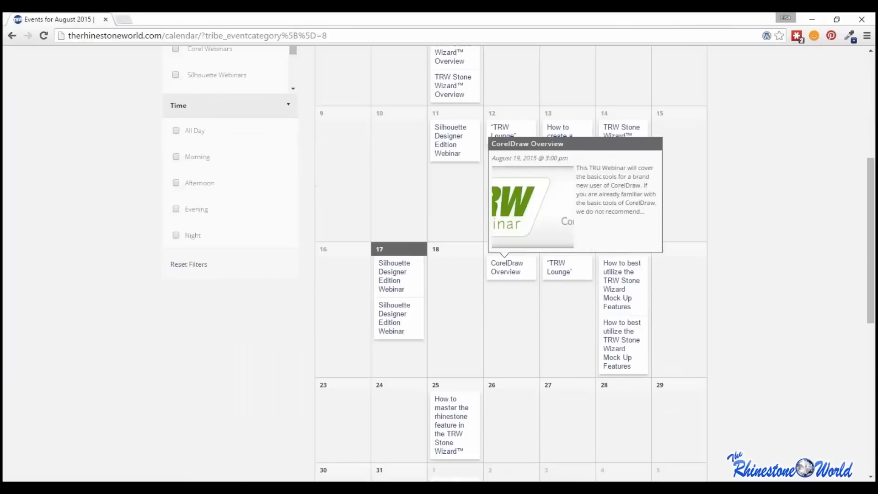
{"action": "mouse_move", "coordinate": [553, 275]}
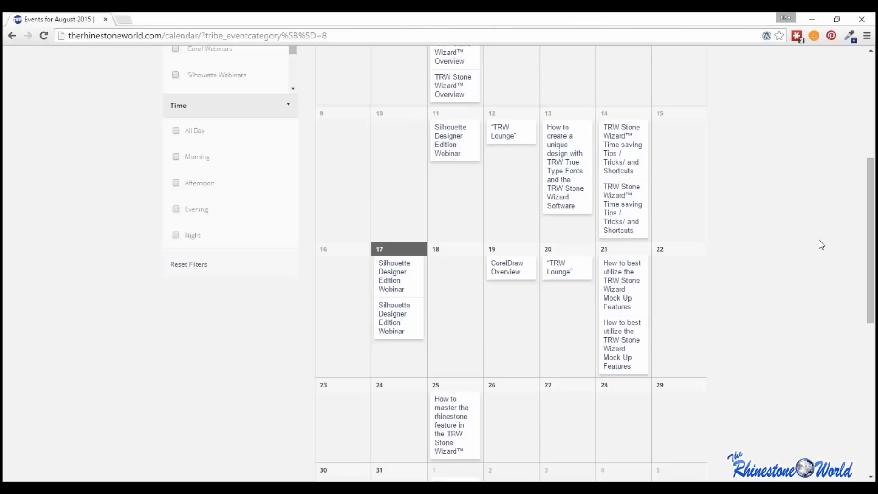
{"action": "scroll", "coordinate": [822, 245], "scroll_direction": "down", "scroll_amount": 2}
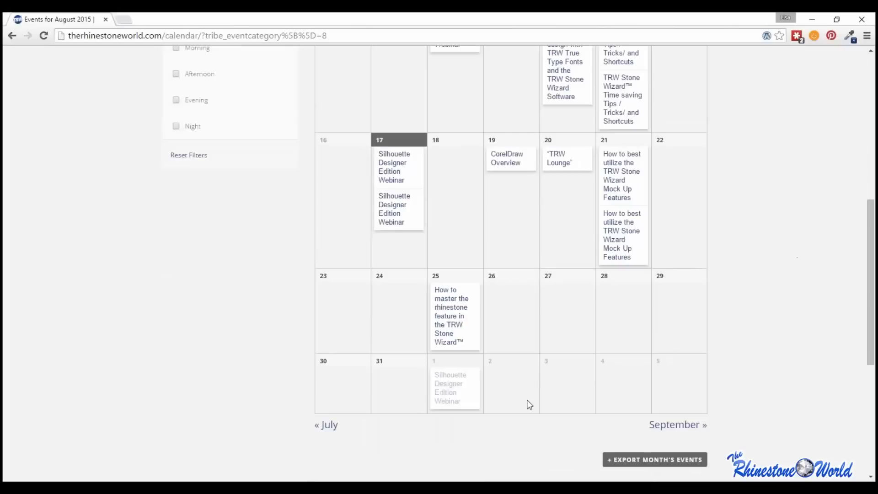
{"action": "mouse_move", "coordinate": [471, 402]}
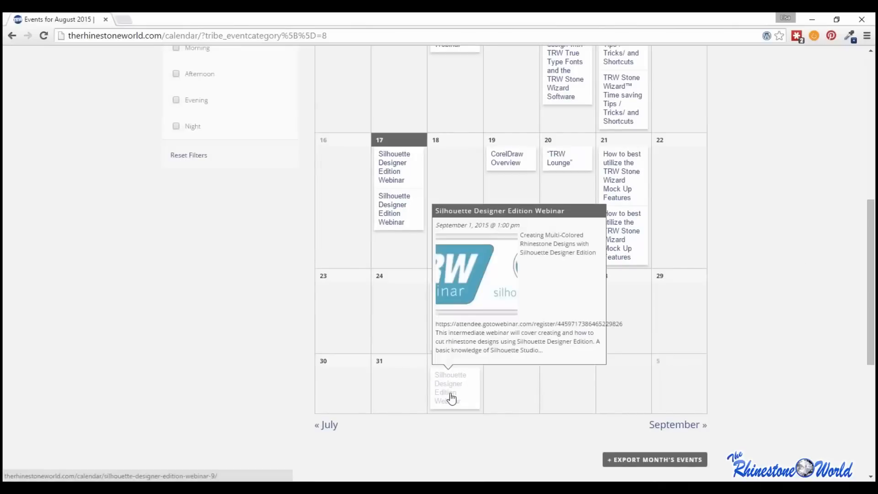